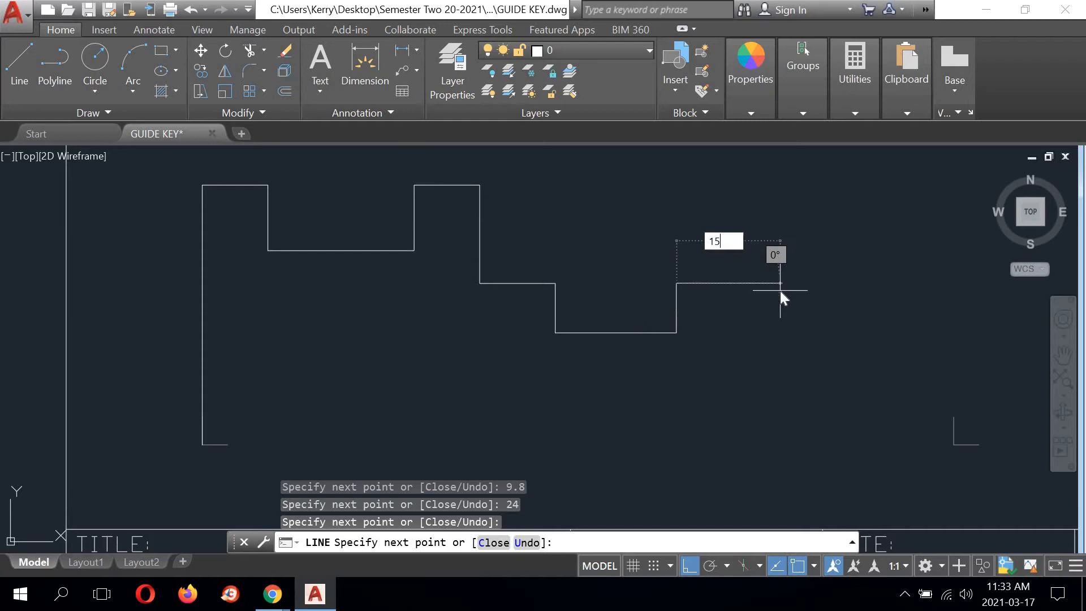
Step: Finish the front view outline with a 15 mm horizontal top edge, a right side down to base level, and a closed base
key("Return")
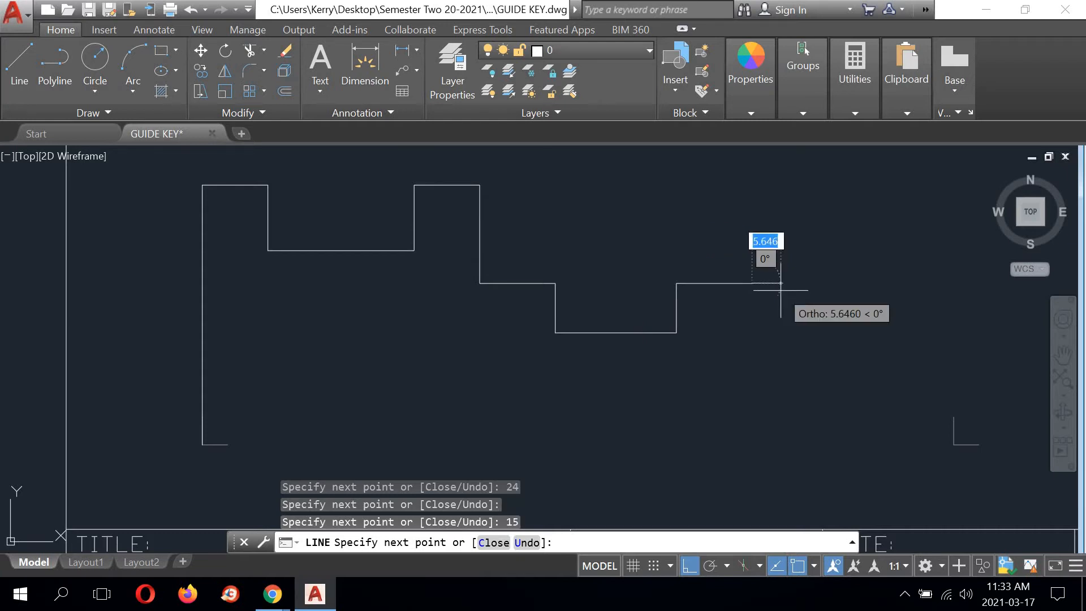
left_click(752, 308)
middle_click_drag(766, 402, 766, 364)
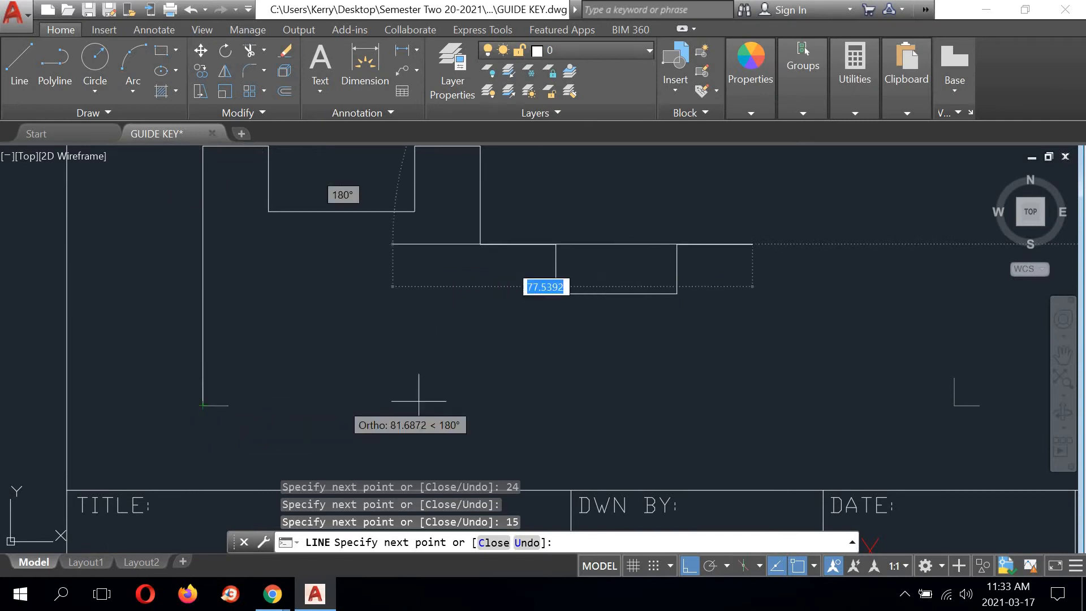
left_click(672, 397)
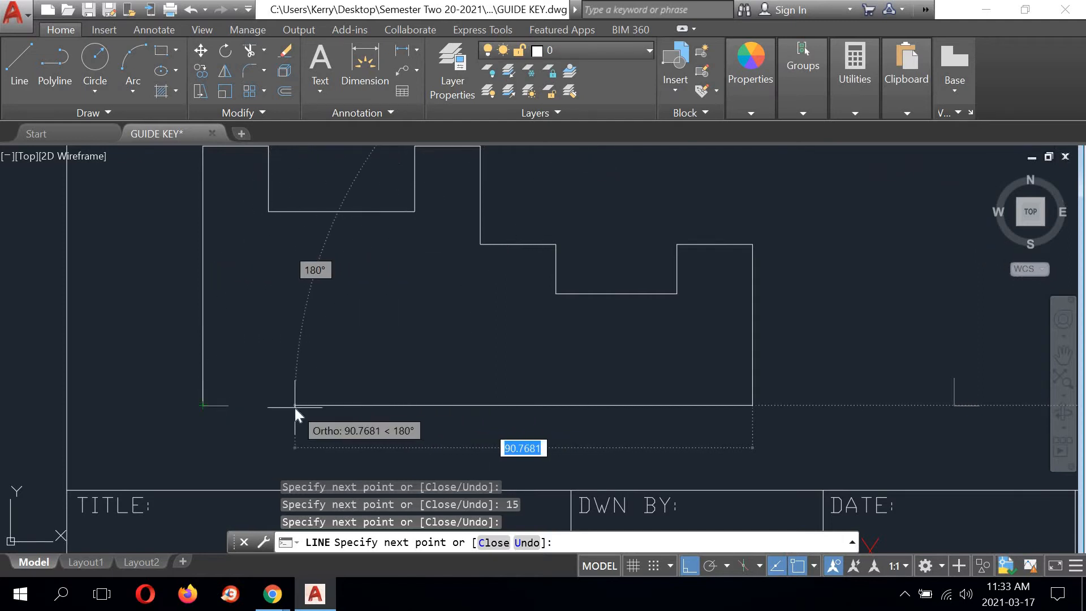
type("c")
key("Return")
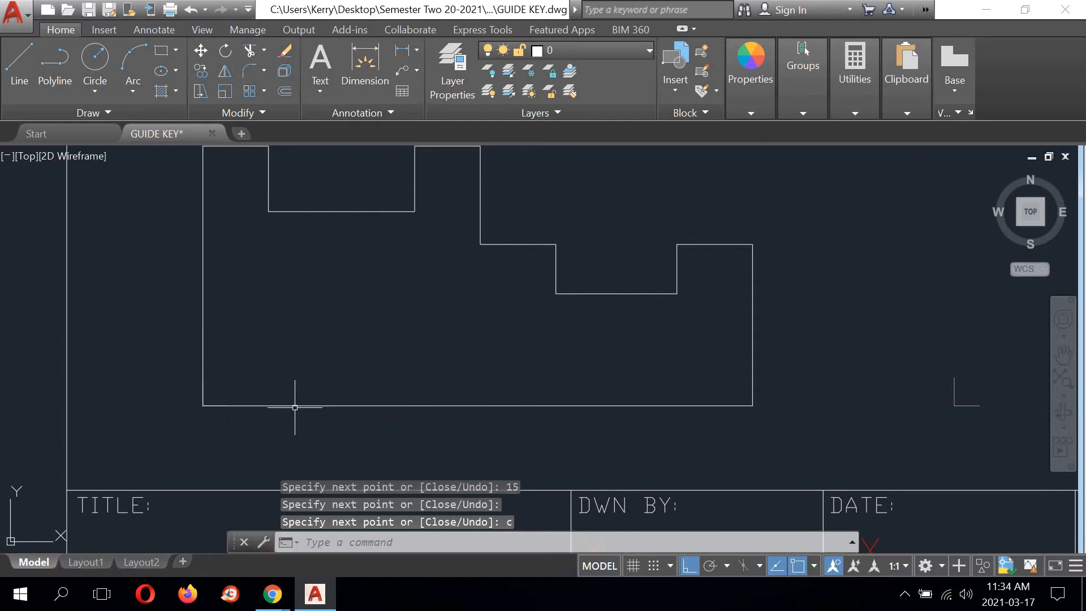
scroll(379, 370, "down", 2)
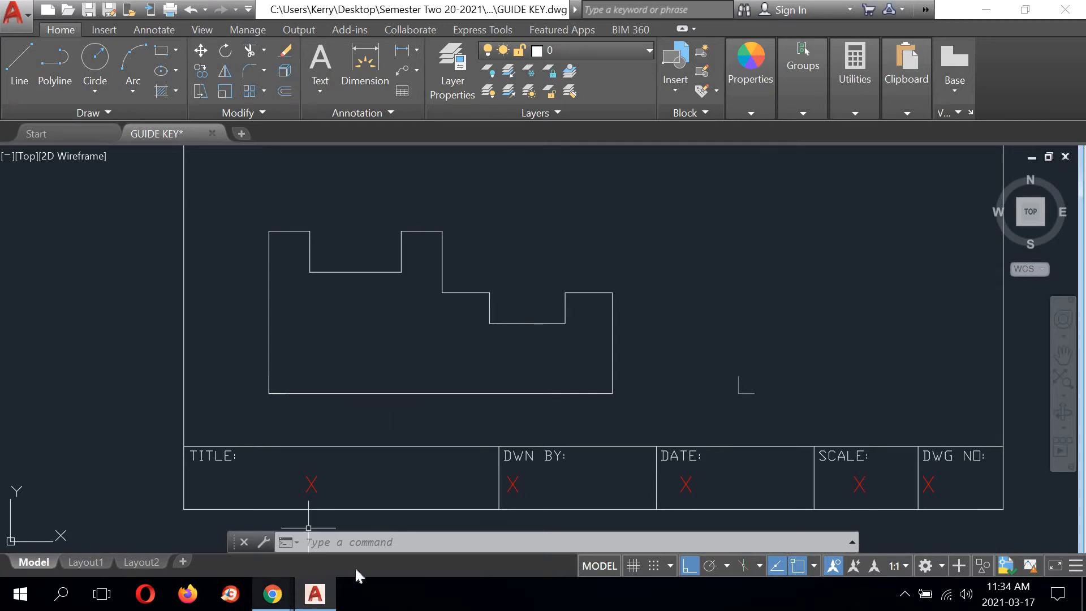
Step: Check the Guide Key reference drawing and extend the vertical line between the two front view blocks down to the base line
mouse_move(272, 594)
left_click(351, 526)
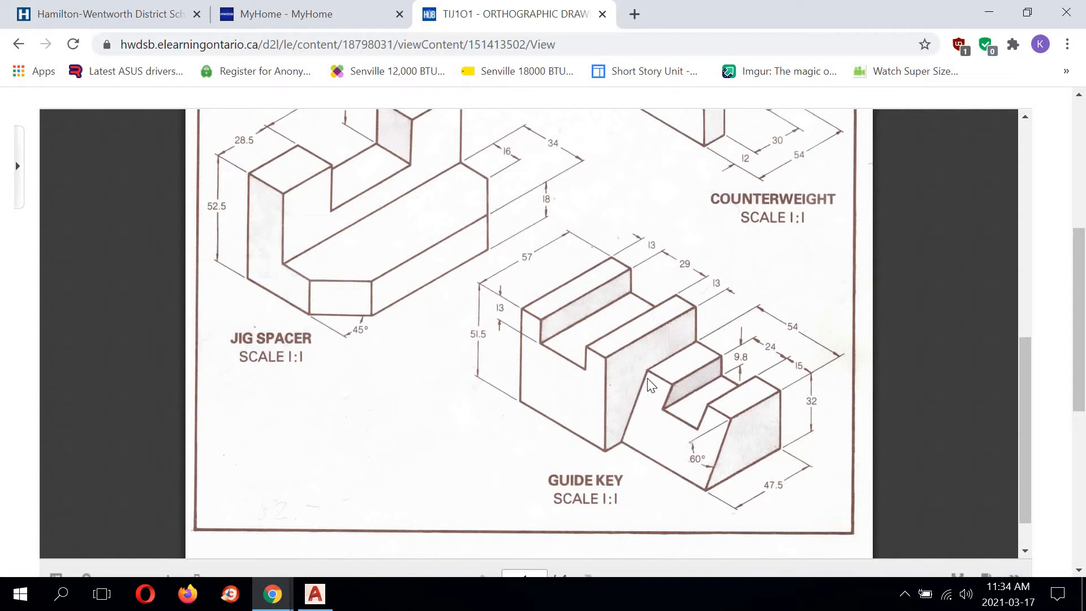
left_click(315, 594)
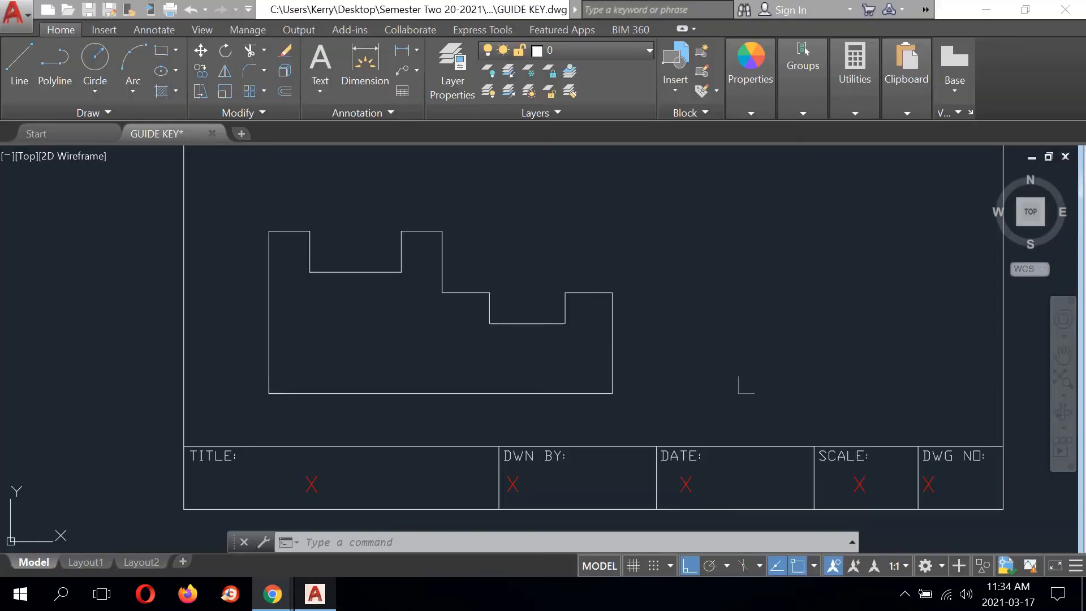
left_click(442, 254)
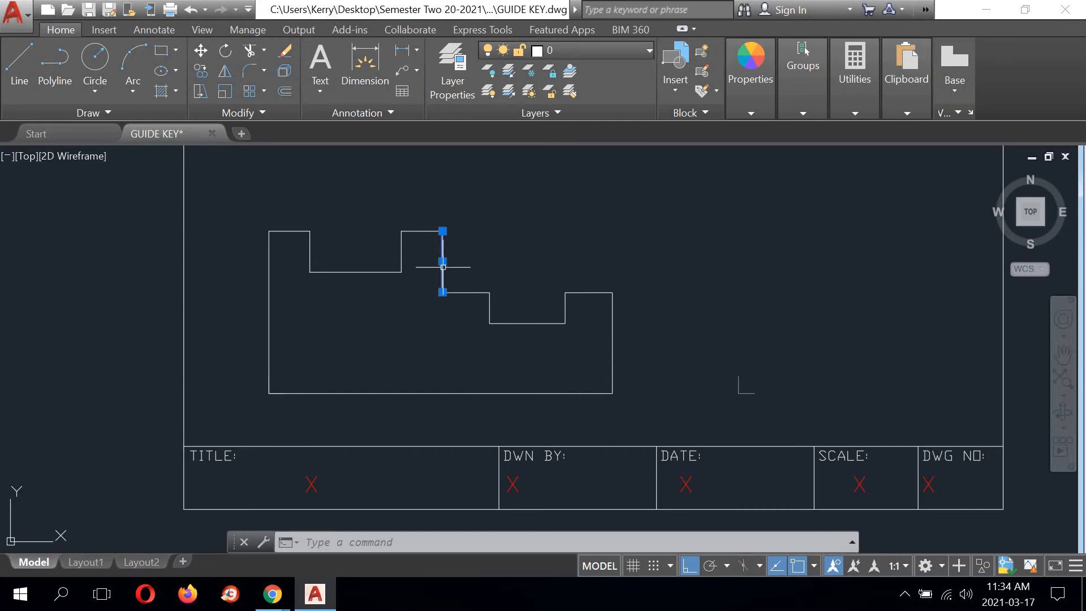
left_click(442, 292)
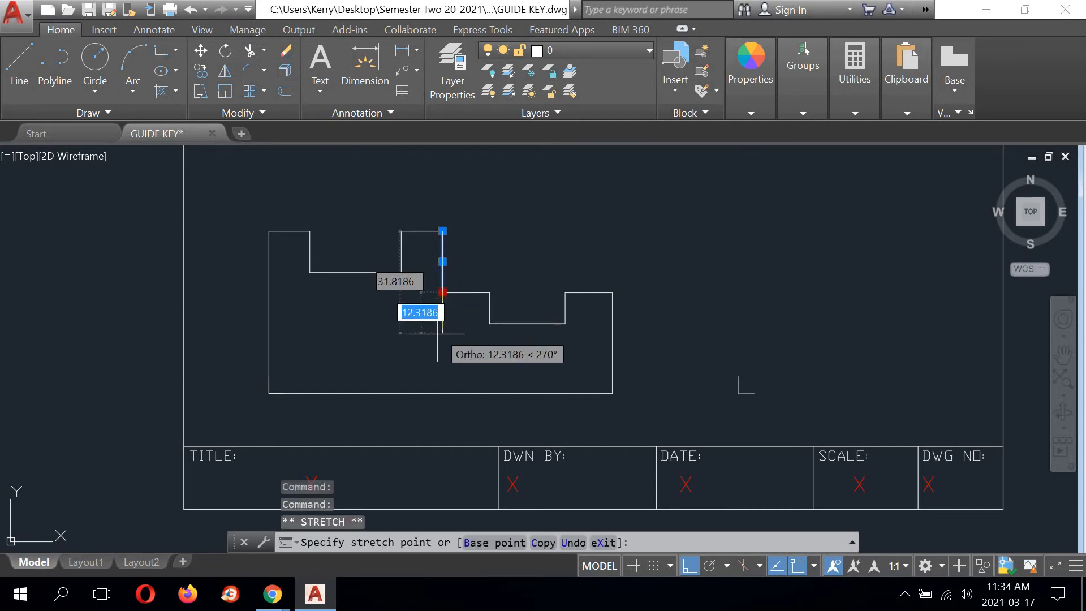
left_click(443, 393)
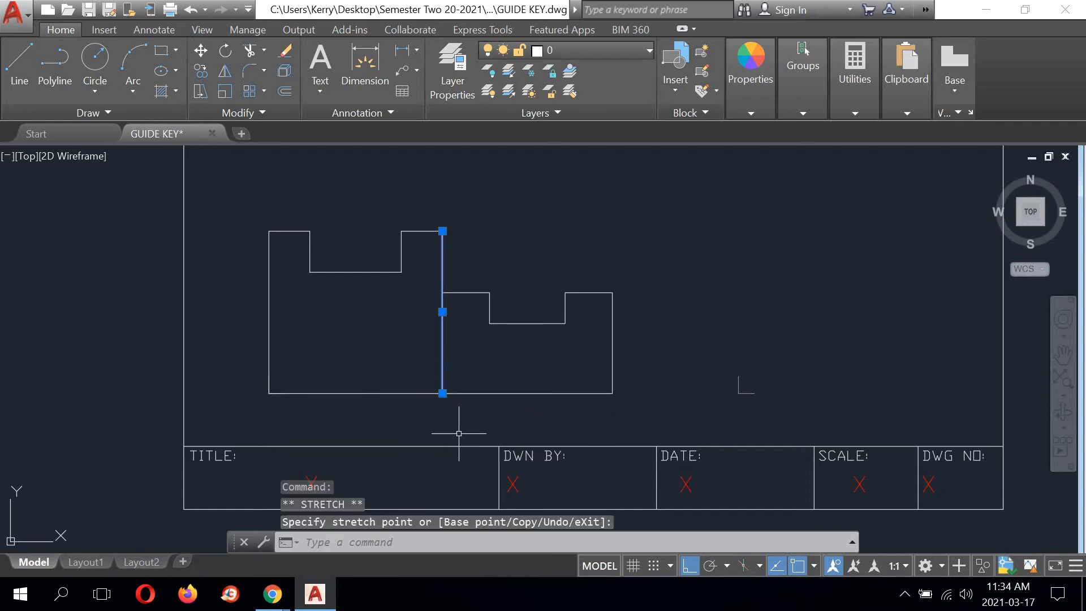
type("l")
key("Return")
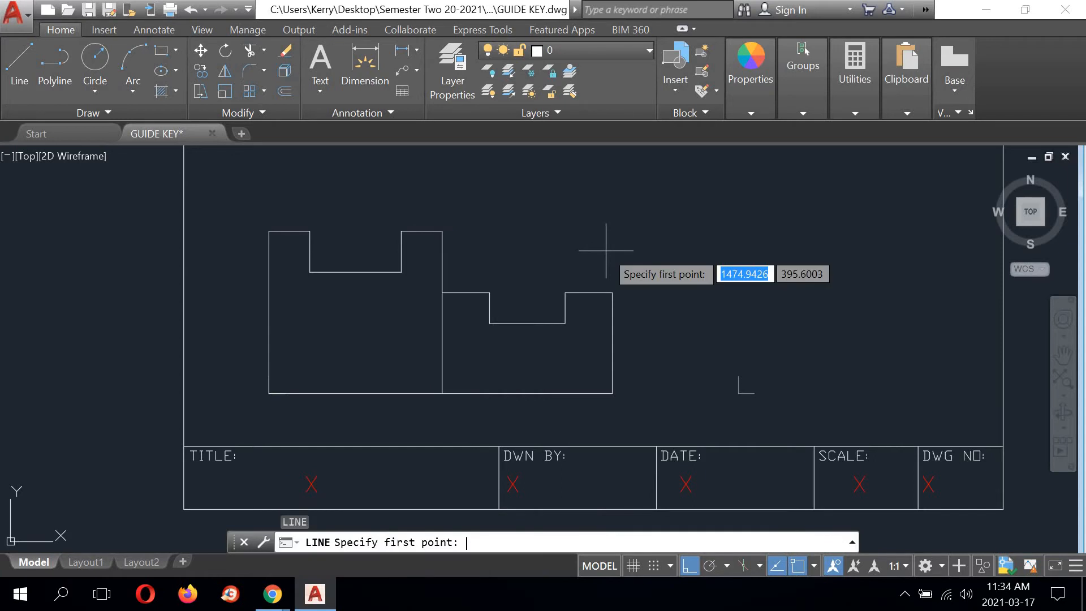
left_click(624, 240)
right_click(617, 242)
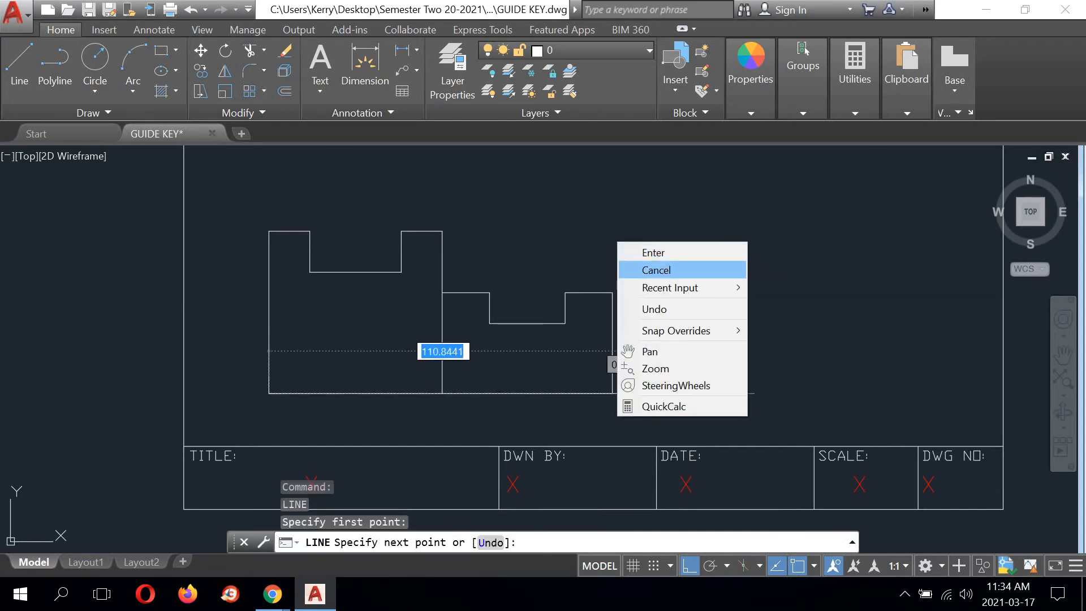
left_click(656, 270)
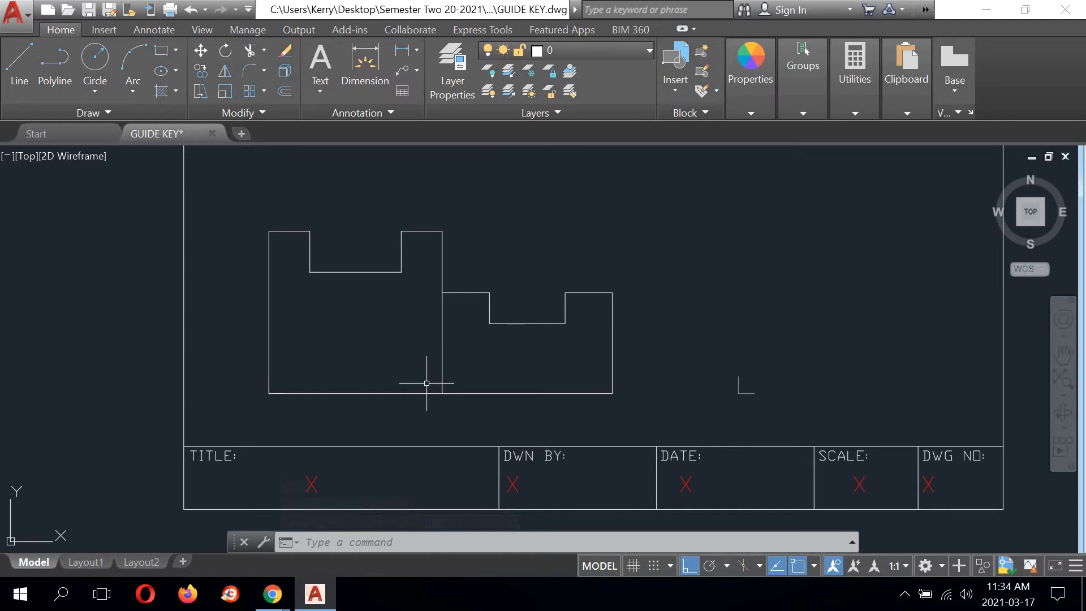
Step: Draw a 57 mm vertical line upward from the corner mark above the front view as the top view's left edge
mouse_move(521, 268)
middle_mouse_down()
mouse_move(536, 334)
mouse_move(465, 330)
mouse_move(461, 352)
middle_mouse_up()
scroll(528, 310, "down", 2)
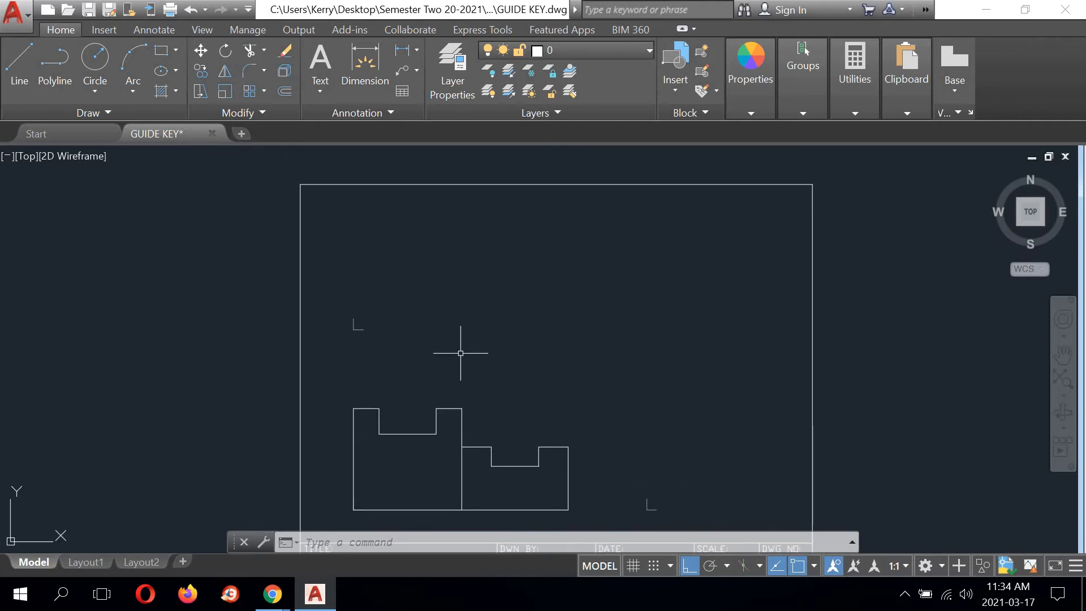
left_click(19, 62)
scroll(362, 356, "up", 4)
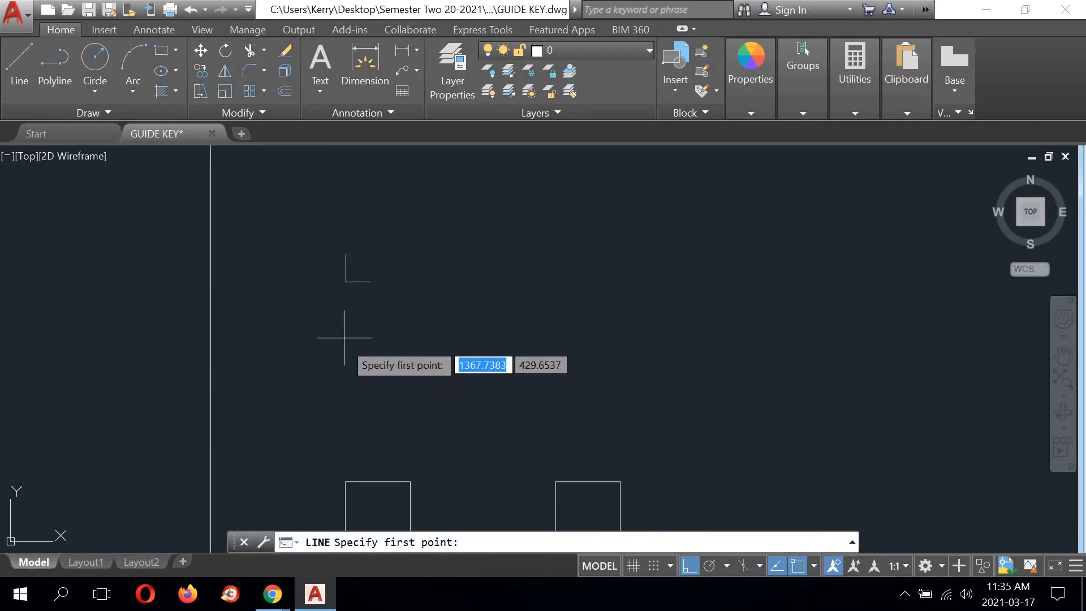
left_click(346, 281)
scroll(345, 281, "down", 4)
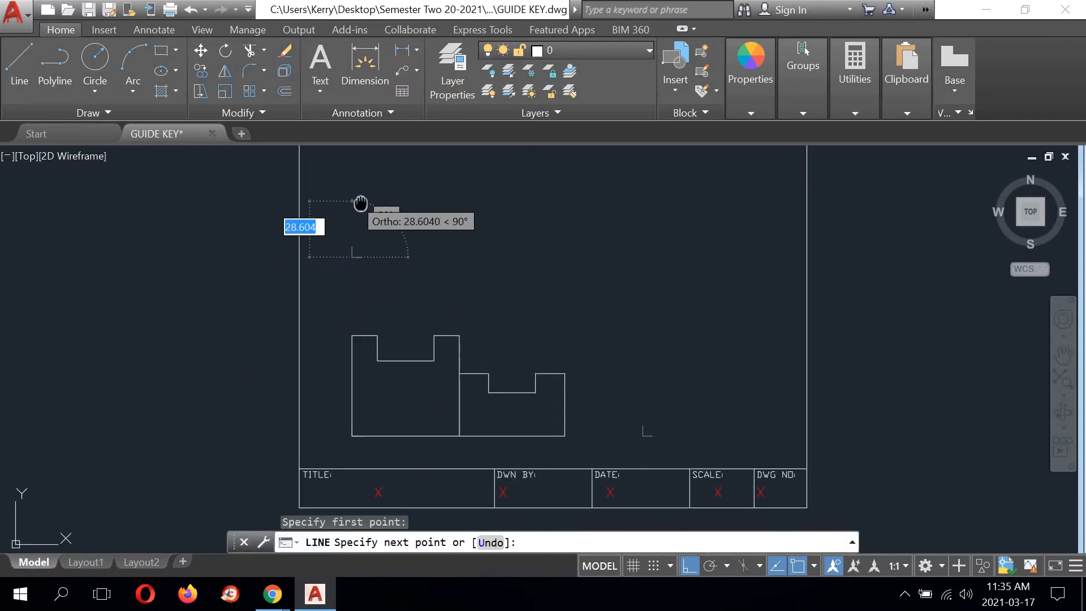
middle_click_drag(359, 205, 356, 316)
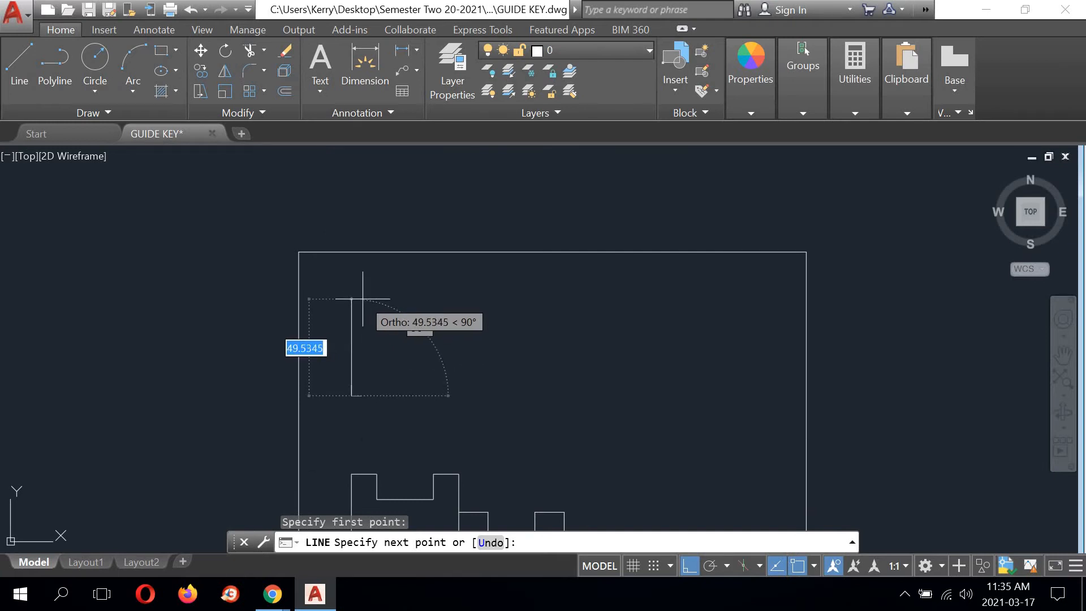
type("50")
key("Return")
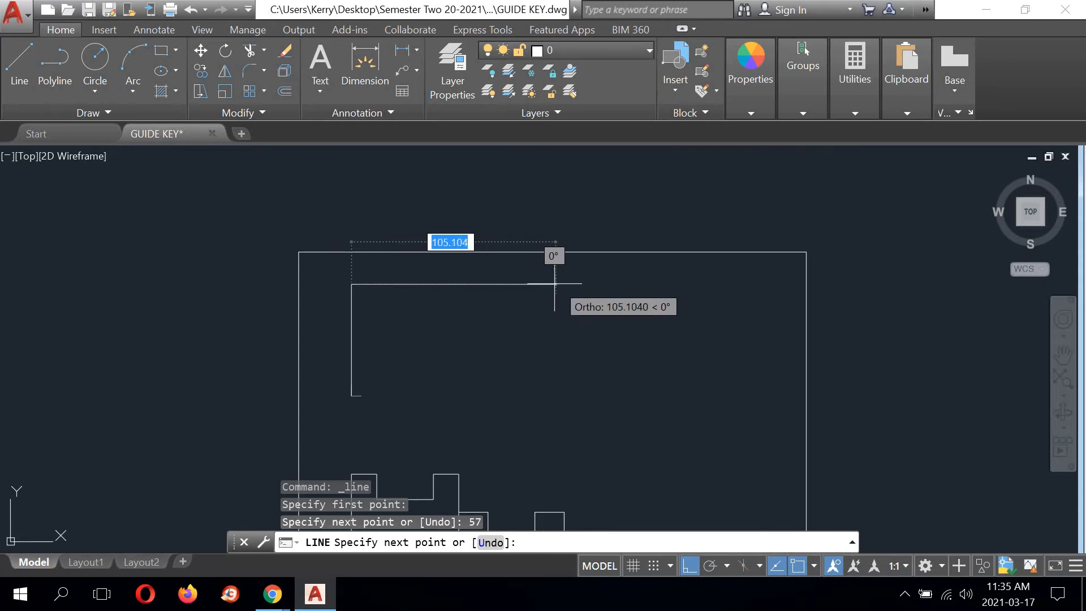
Step: Draw the top view's 109 mm upper edge aligned with the front view's right end, and its right edge 47.5 mm downward
mouse_move(551, 283)
middle_mouse_down()
mouse_move(534, 198)
mouse_move(535, 222)
middle_mouse_up()
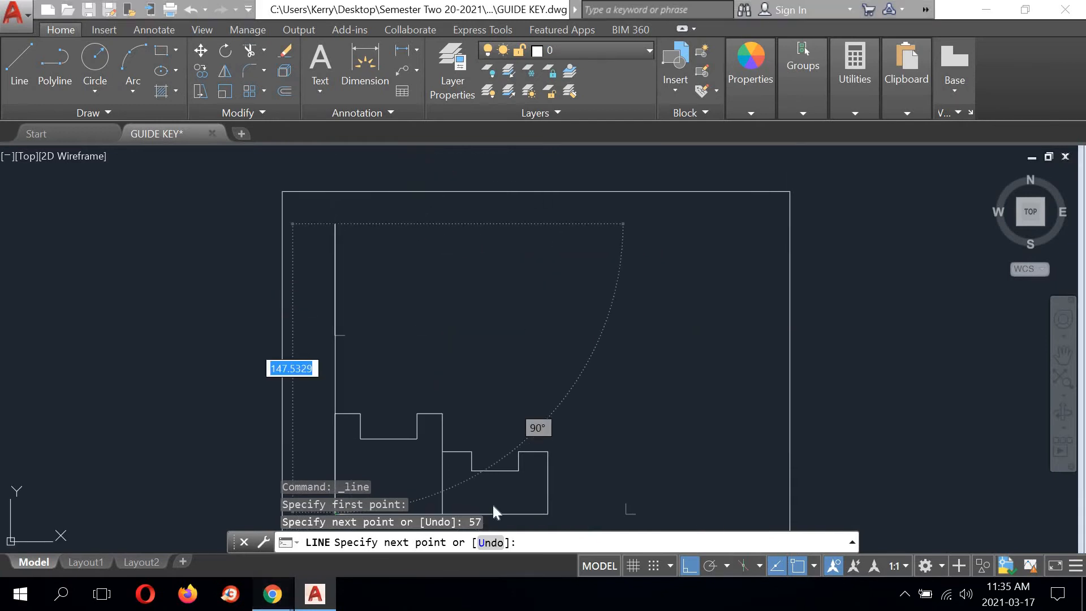
mouse_move(272, 594)
left_click(408, 523)
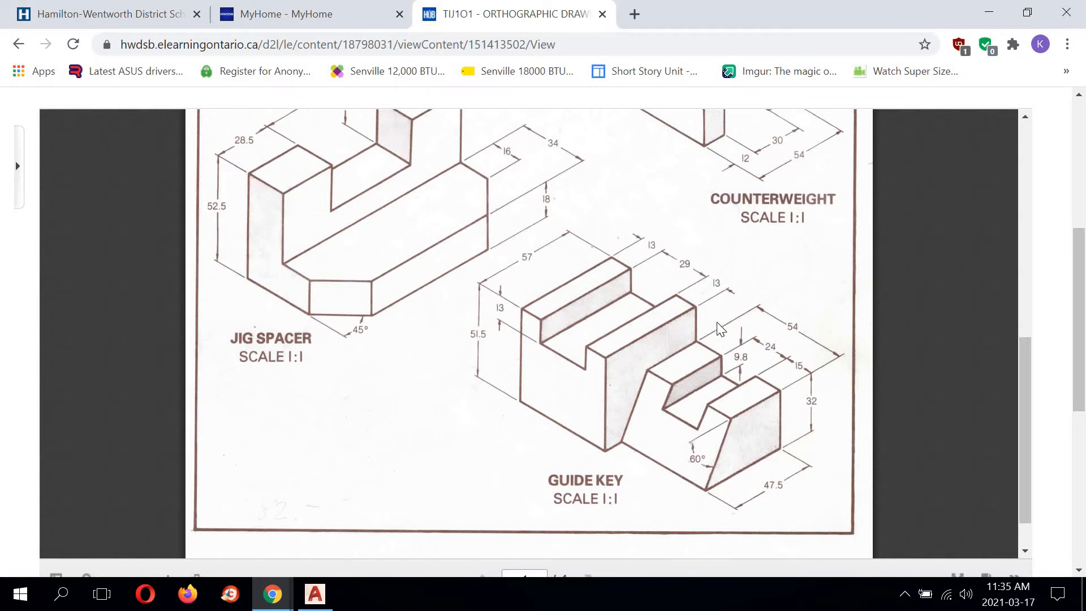
left_click(315, 599)
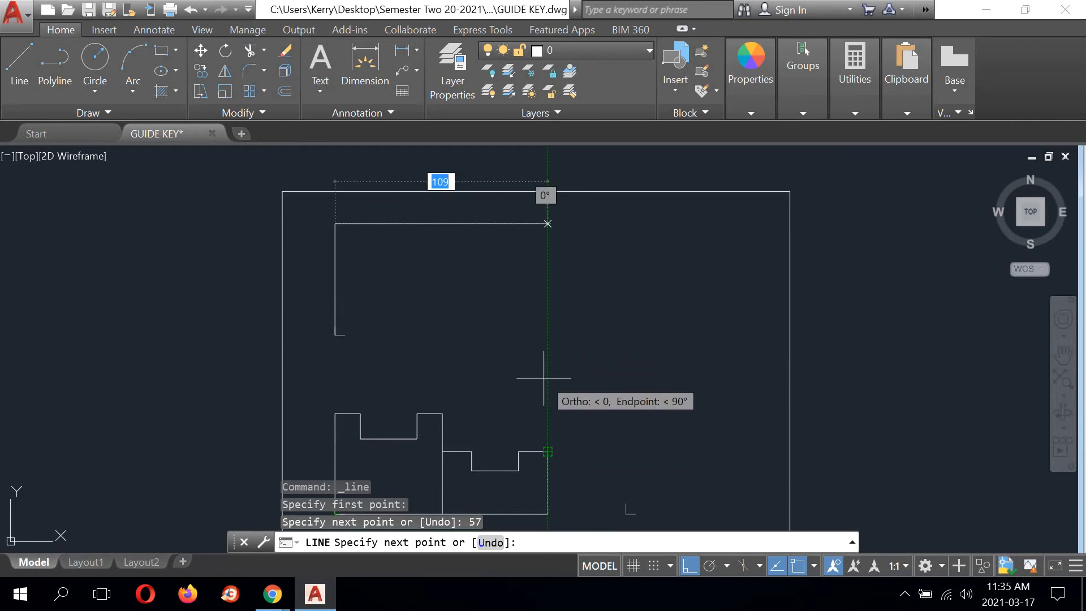
left_click(544, 295)
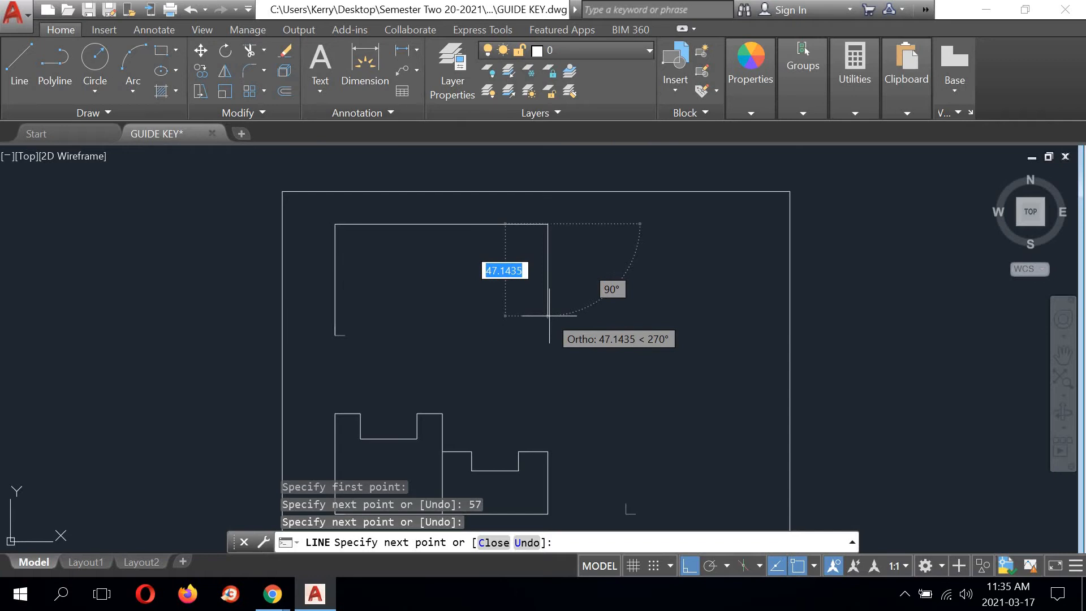
type("4")
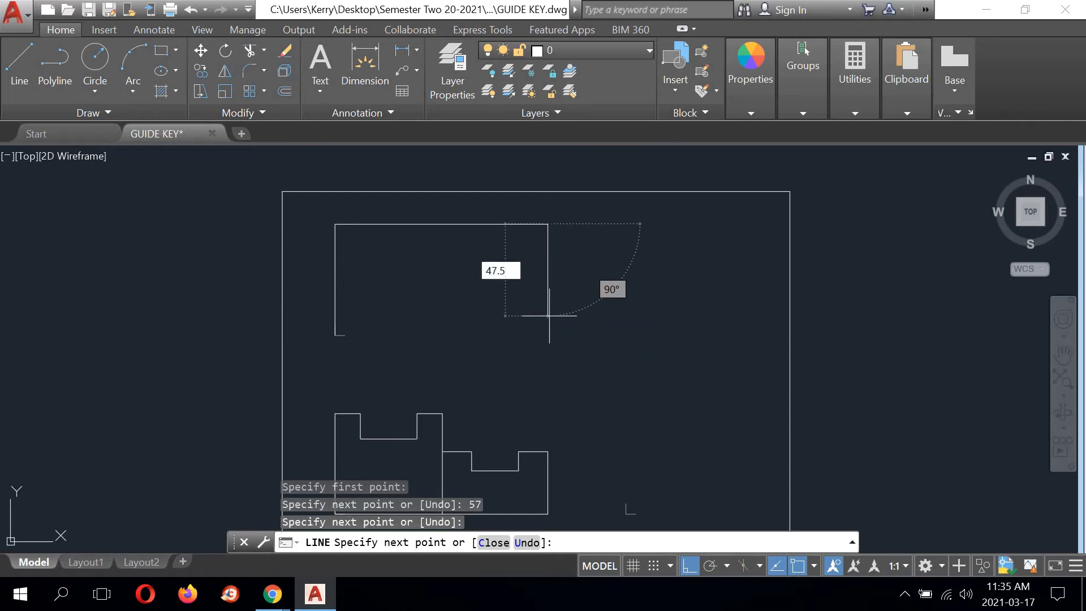
key("Return")
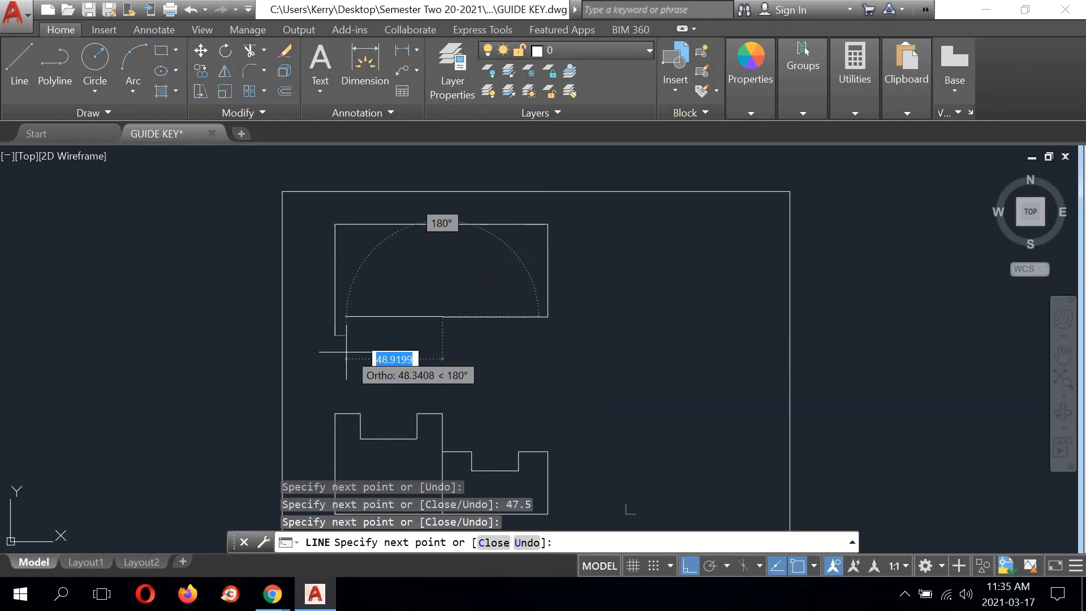
Step: Draw the step down to the level of the corner mark and close the top view outline
scroll(348, 349, "up", 4)
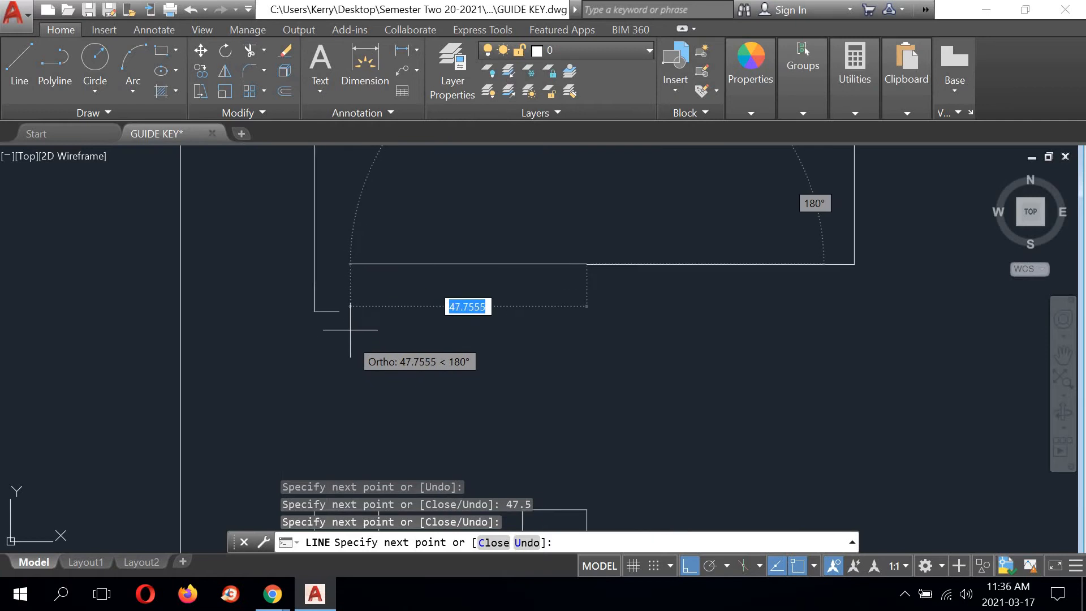
left_click(572, 311)
type("c")
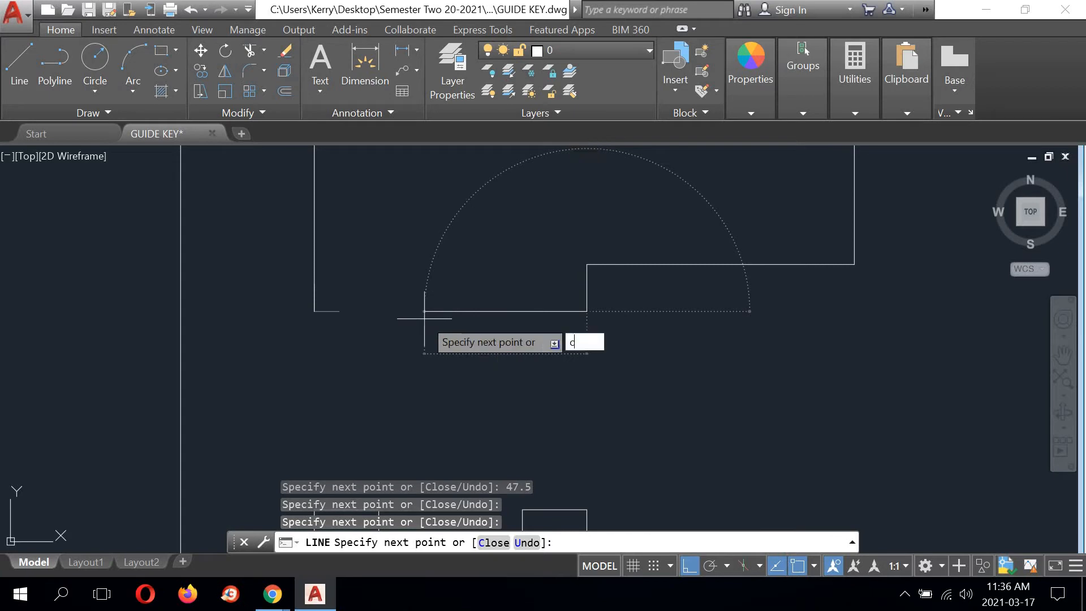
key("Return")
Step: Extend the short vertical step line in the top view up to the upper edge
scroll(573, 342, "down", 2)
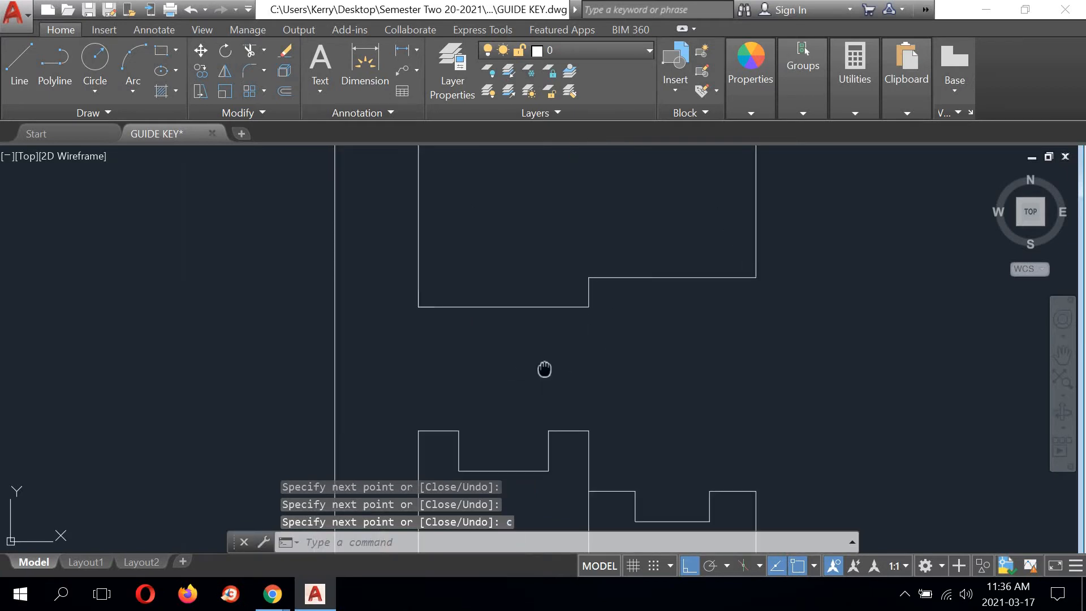
mouse_move(544, 369)
middle_mouse_down()
mouse_move(461, 458)
mouse_move(473, 433)
middle_mouse_up()
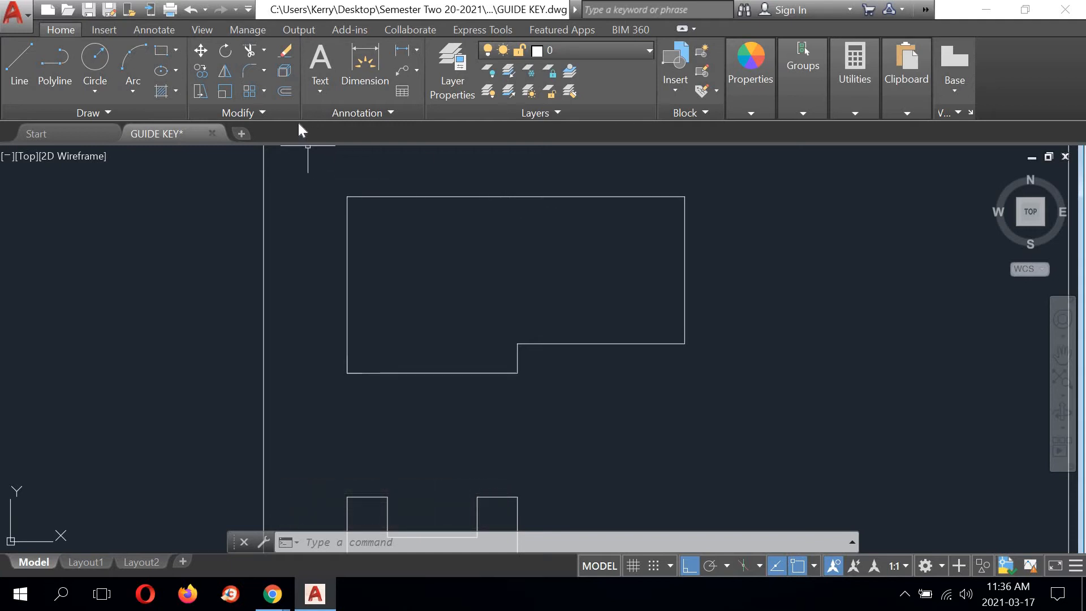
left_click(517, 353)
left_click(518, 343)
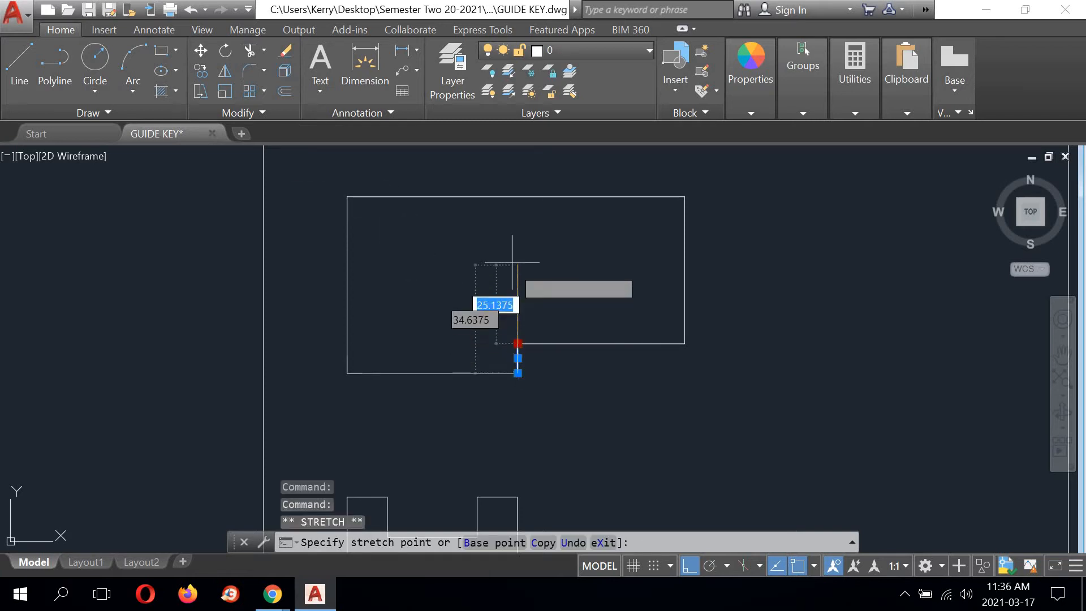
left_click(517, 197)
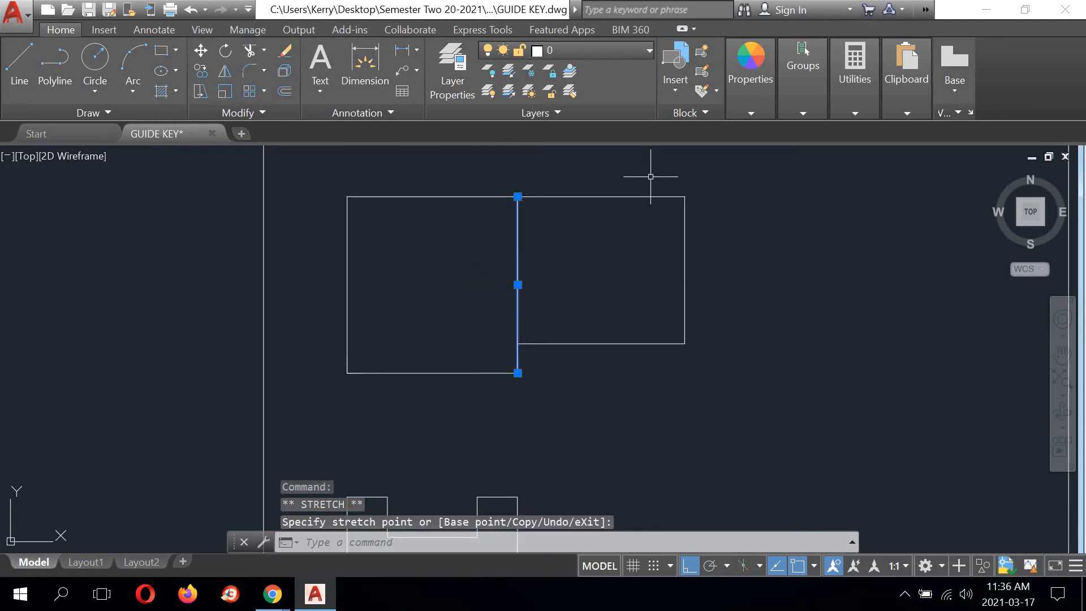
left_click(733, 322)
left_click(750, 341)
right_click(750, 340)
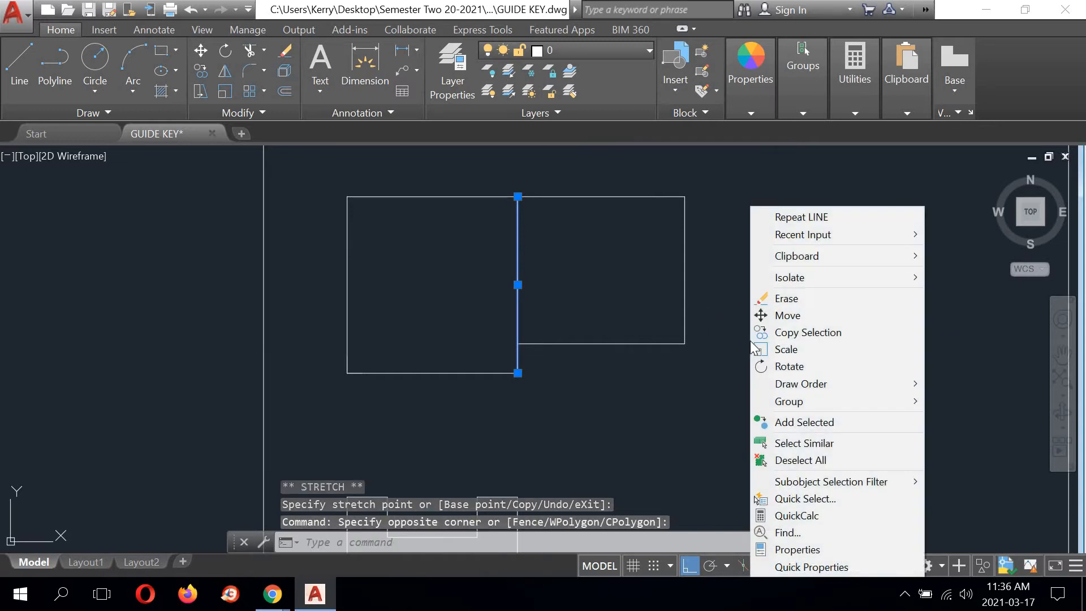
left_click(716, 363)
left_click(715, 363)
left_click(716, 363)
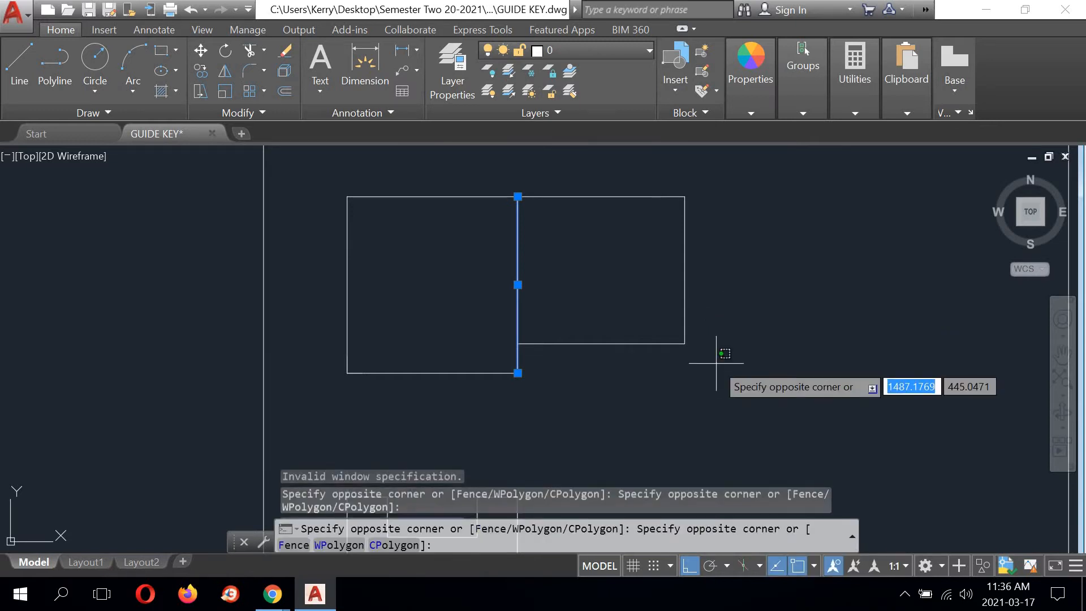
right_click(811, 279)
mouse_move(812, 279)
left_click(769, 293)
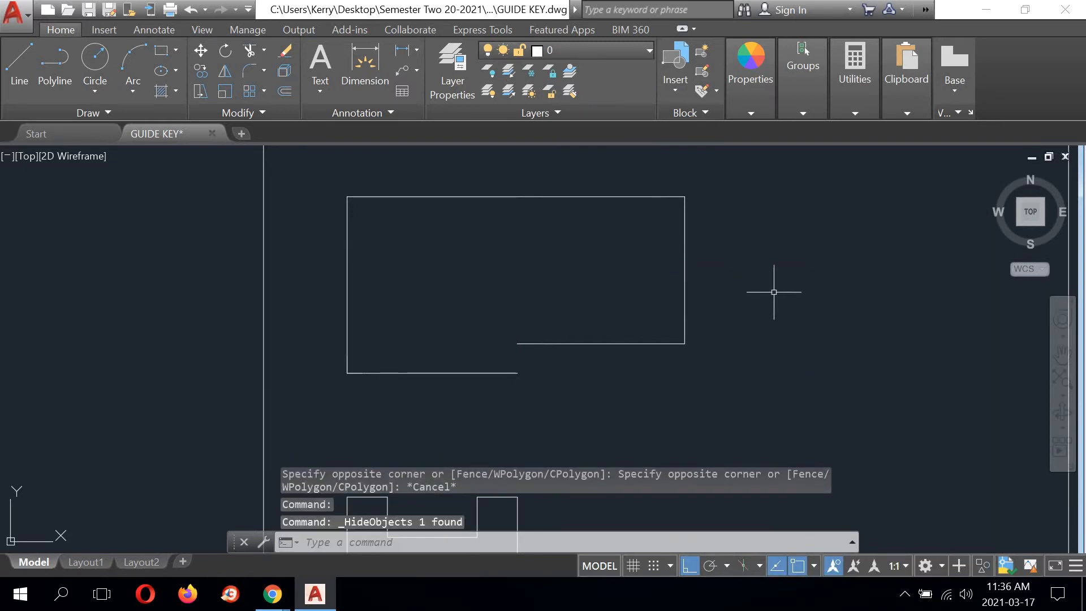
left_click(190, 9)
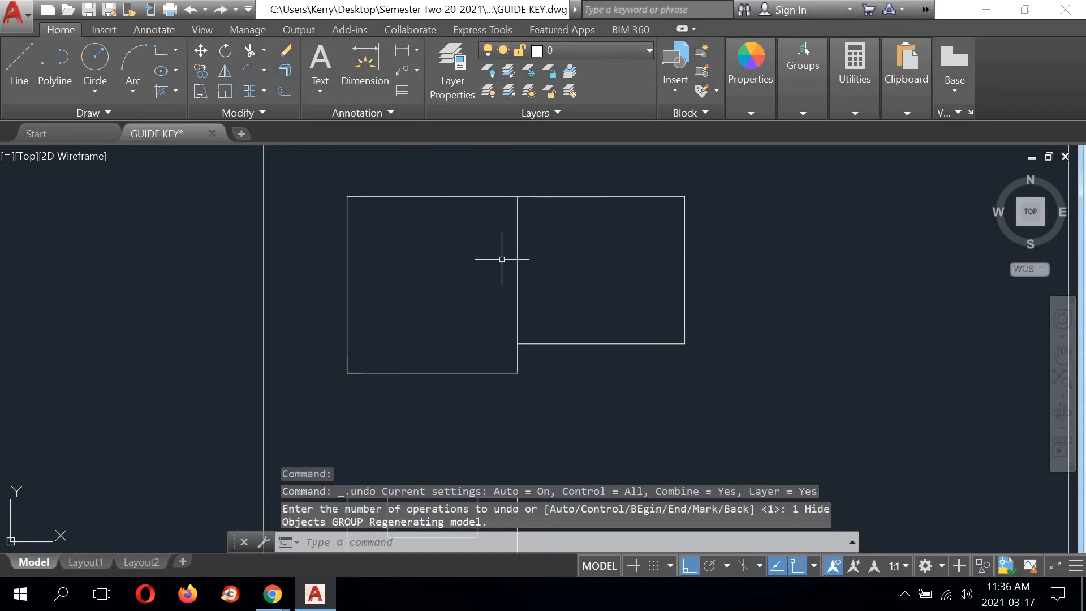
Step: Offset the top view's left edge and its full-height step line 13 mm inward to mark the slot edges
left_click(285, 89)
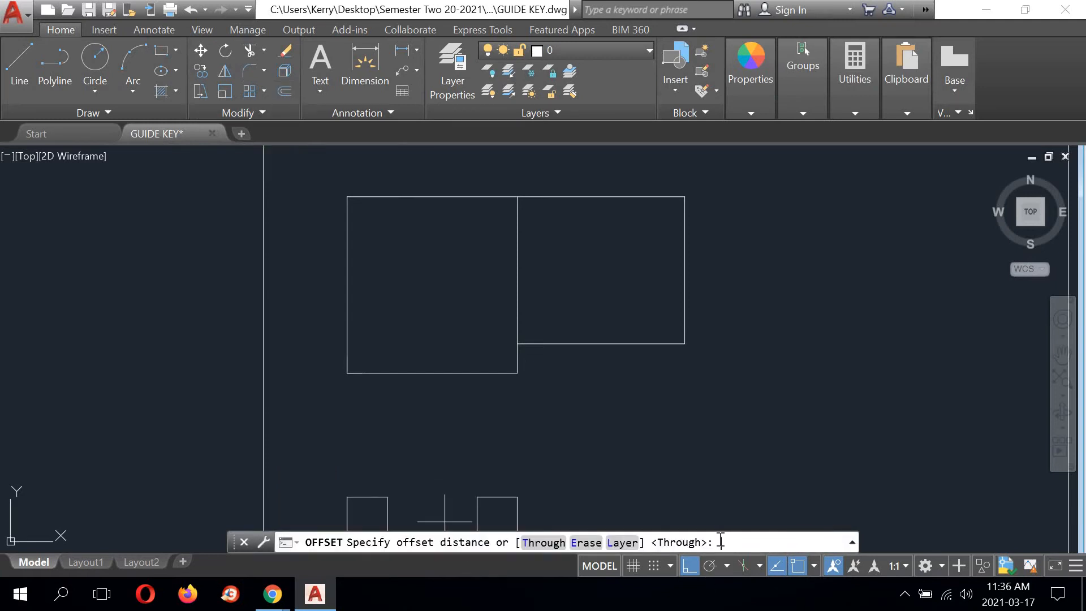
type("13")
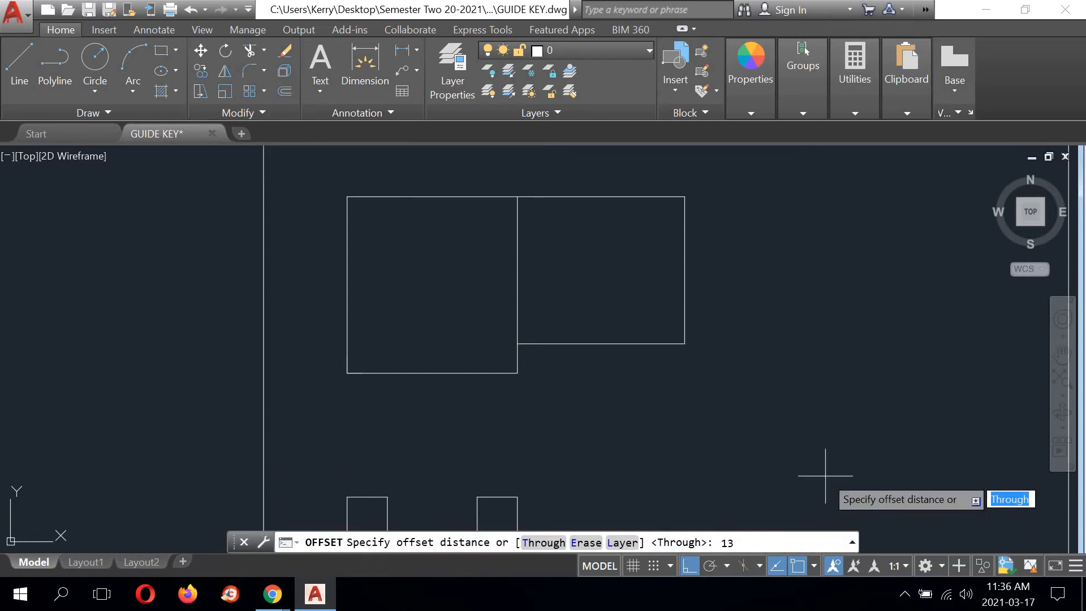
key("Return")
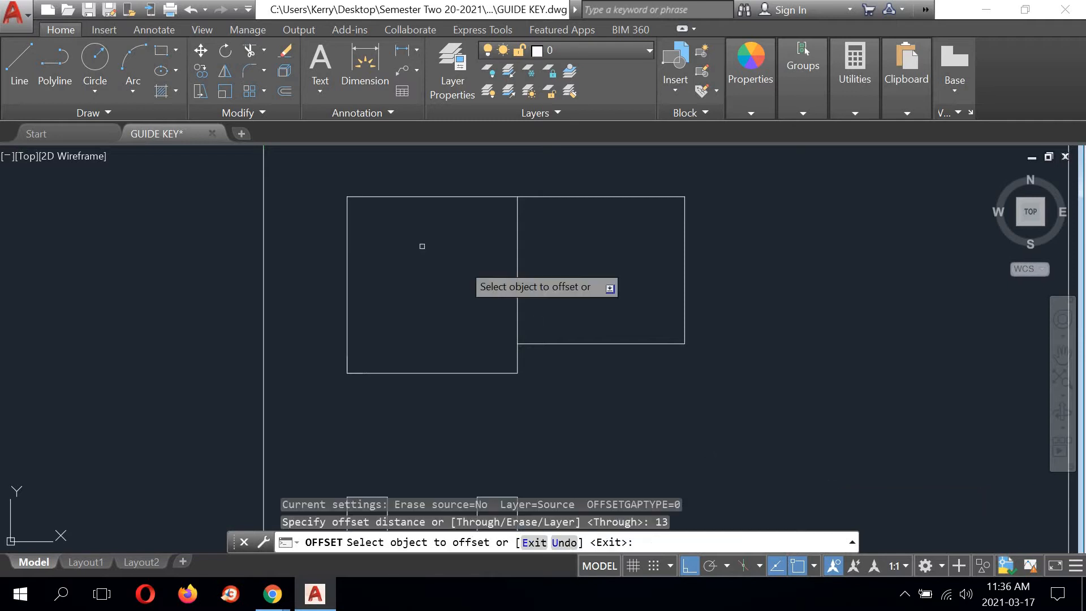
left_click(348, 248)
left_click(422, 255)
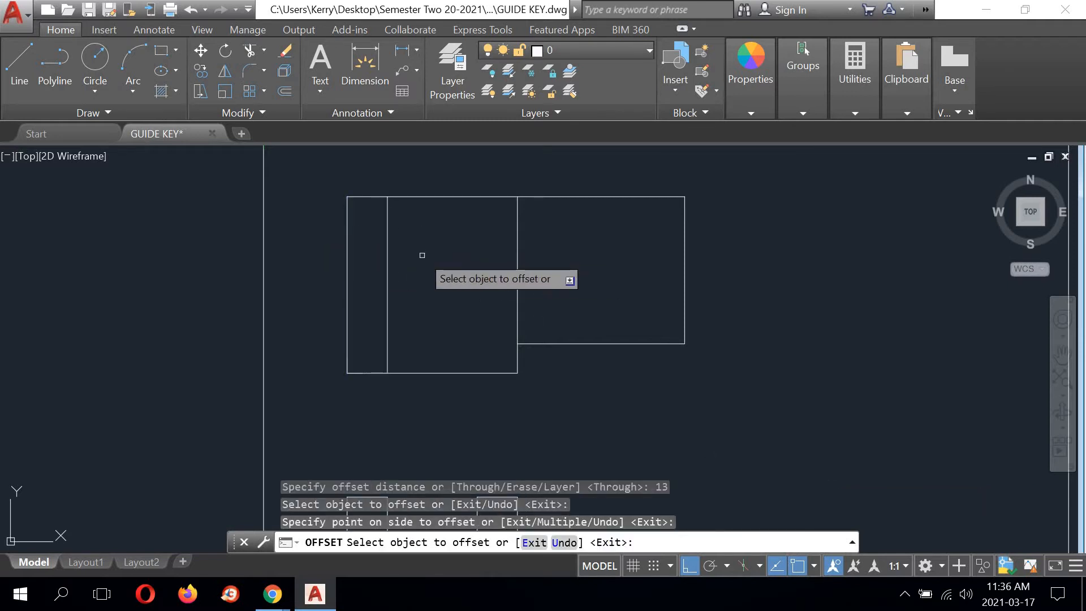
left_click(517, 246)
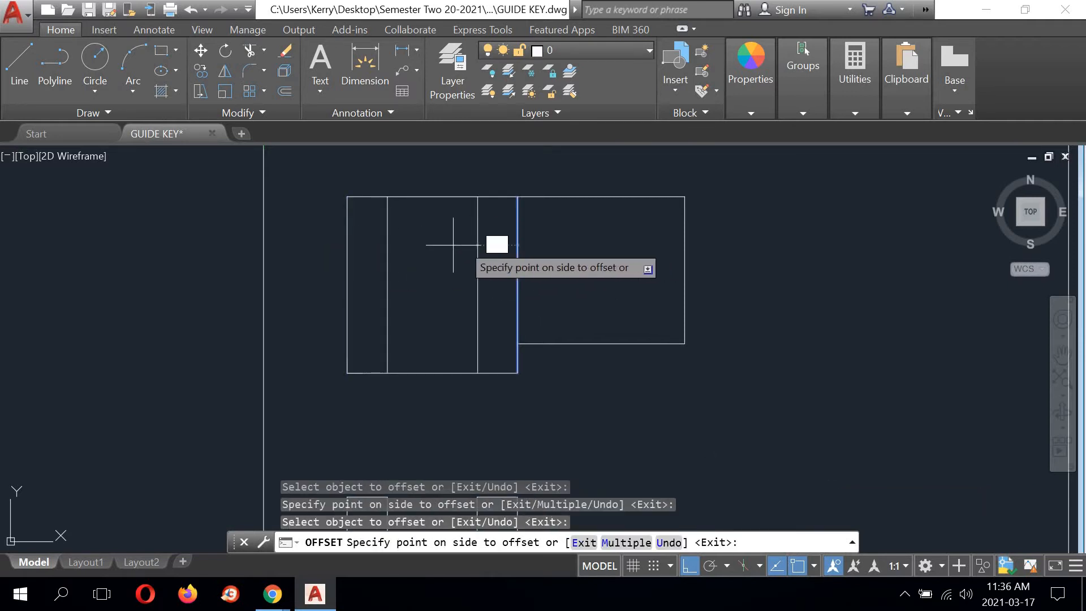
left_click(453, 244)
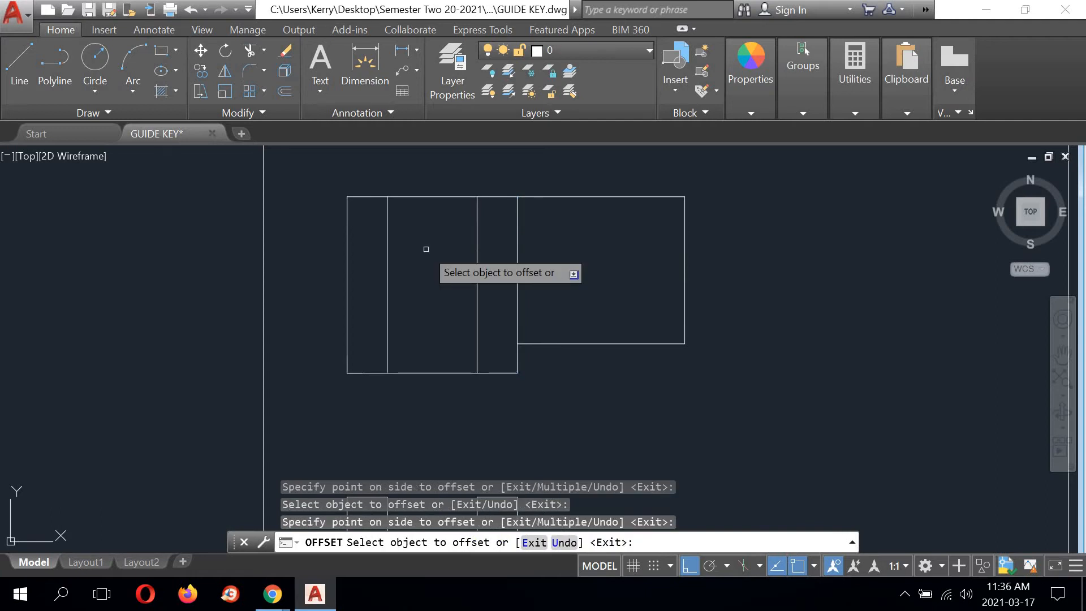
right_click(431, 248)
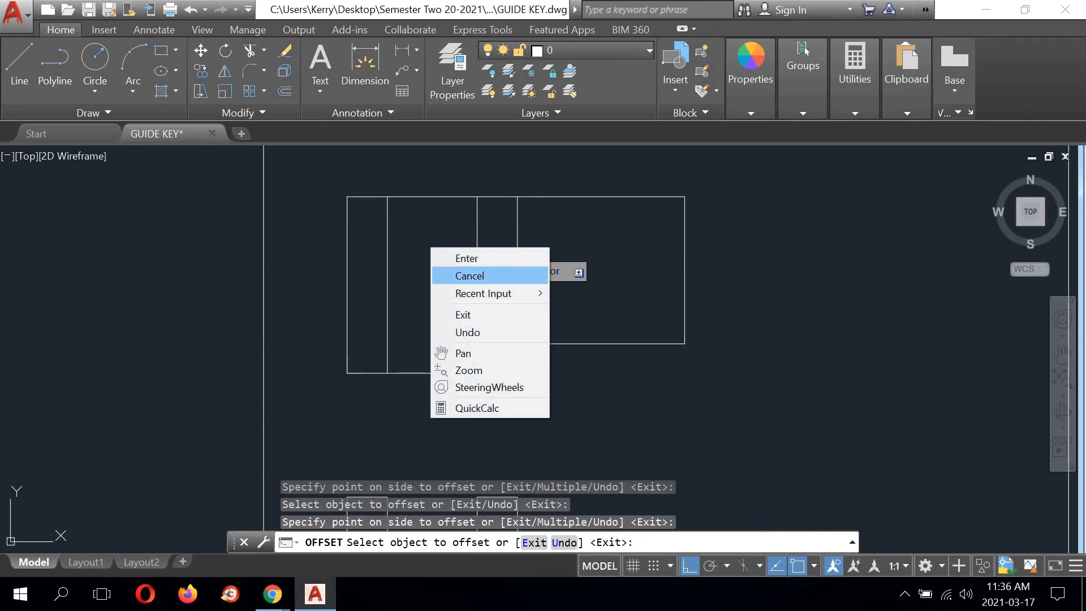
left_click(469, 275)
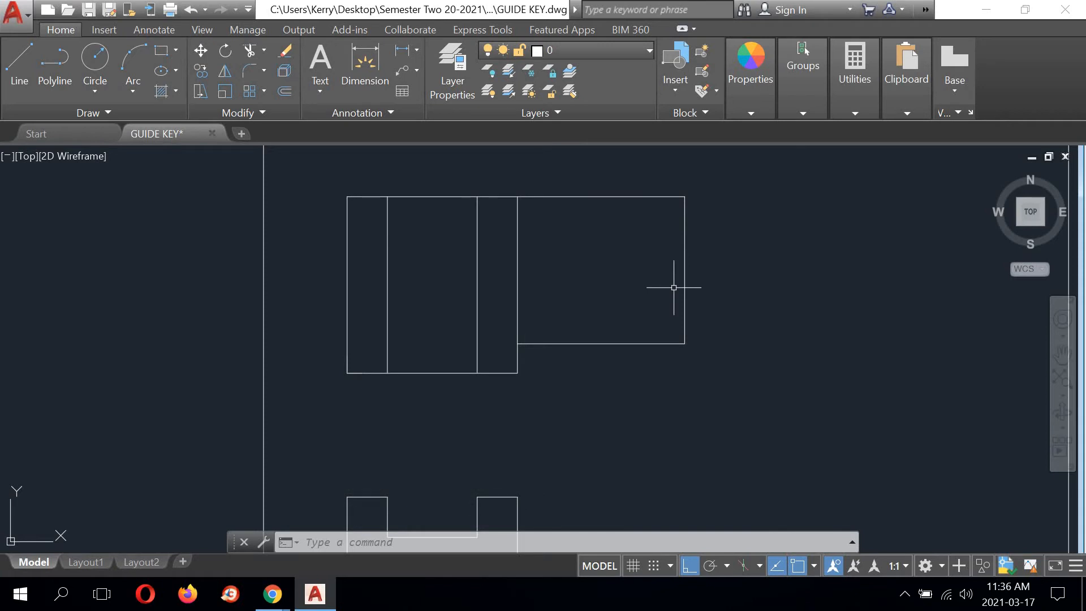
Step: Offset the top view's right edge 15 mm inward
left_click(285, 92)
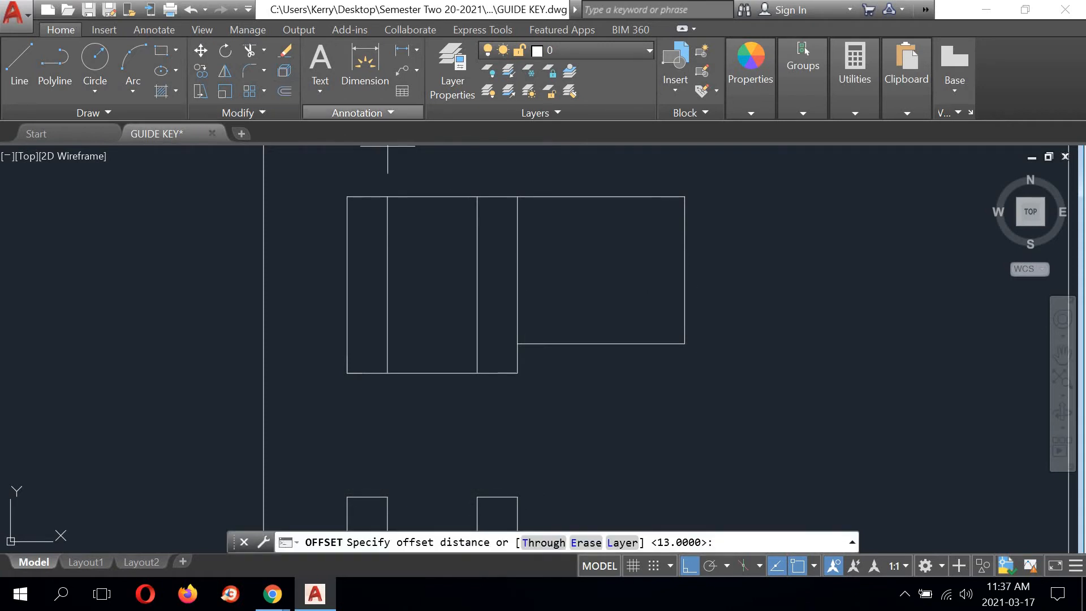
type("15")
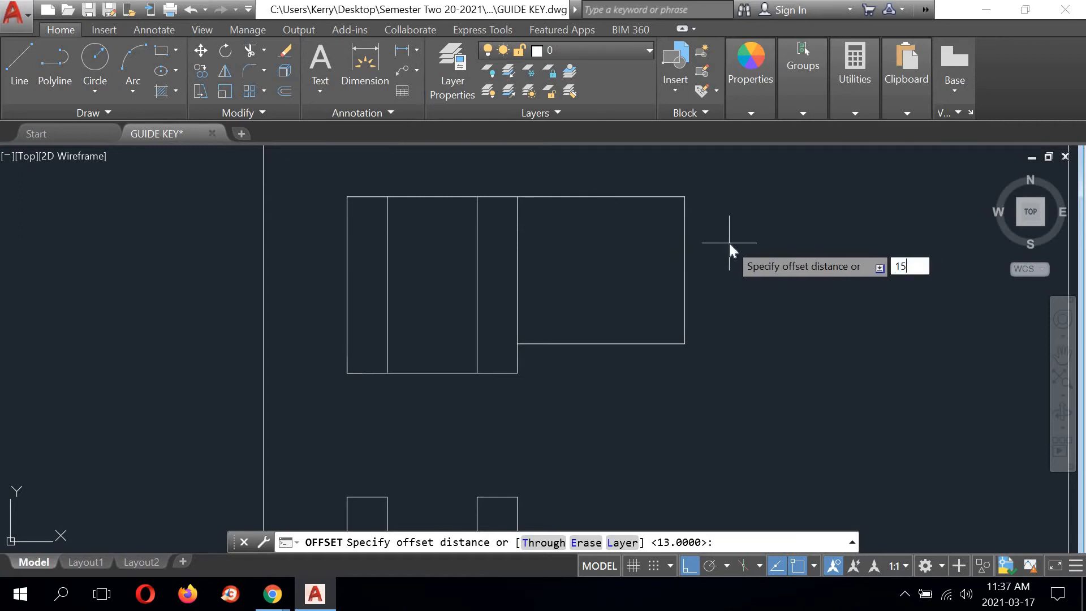
key("Return")
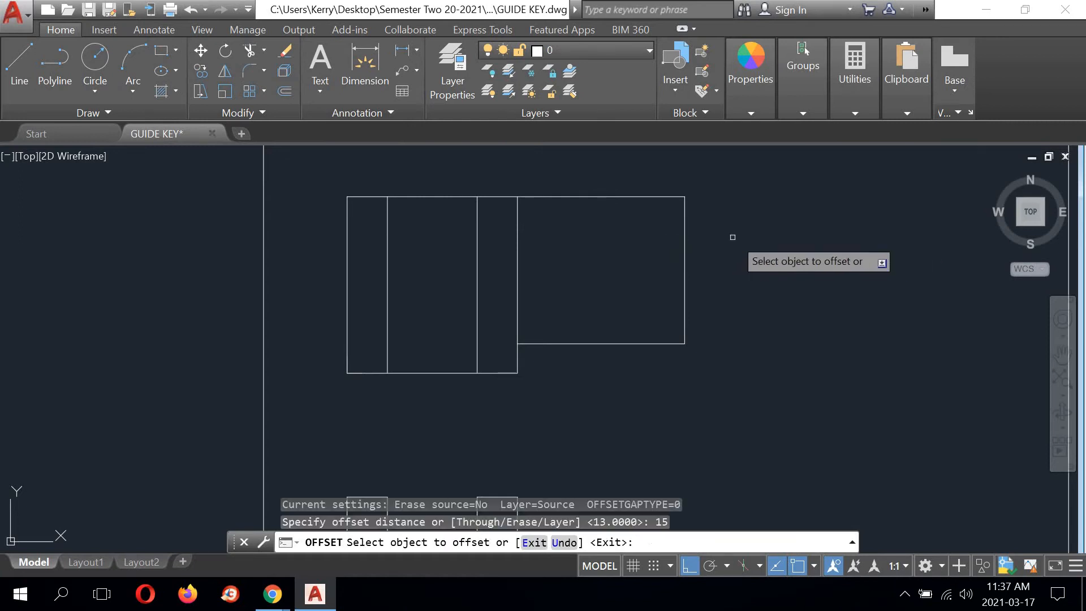
left_click(684, 254)
left_click(574, 258)
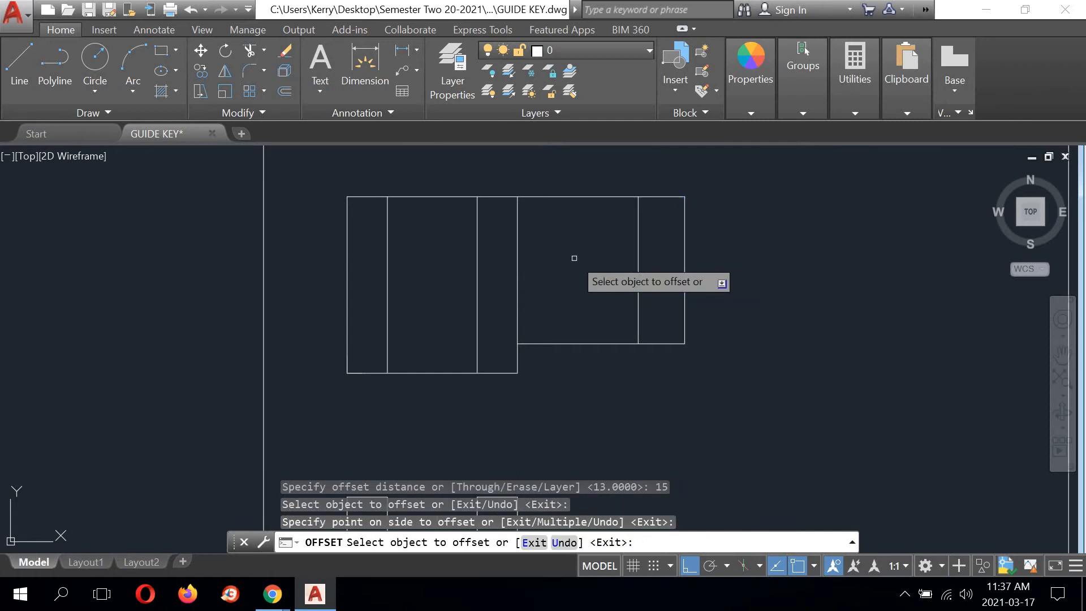
right_click(742, 235)
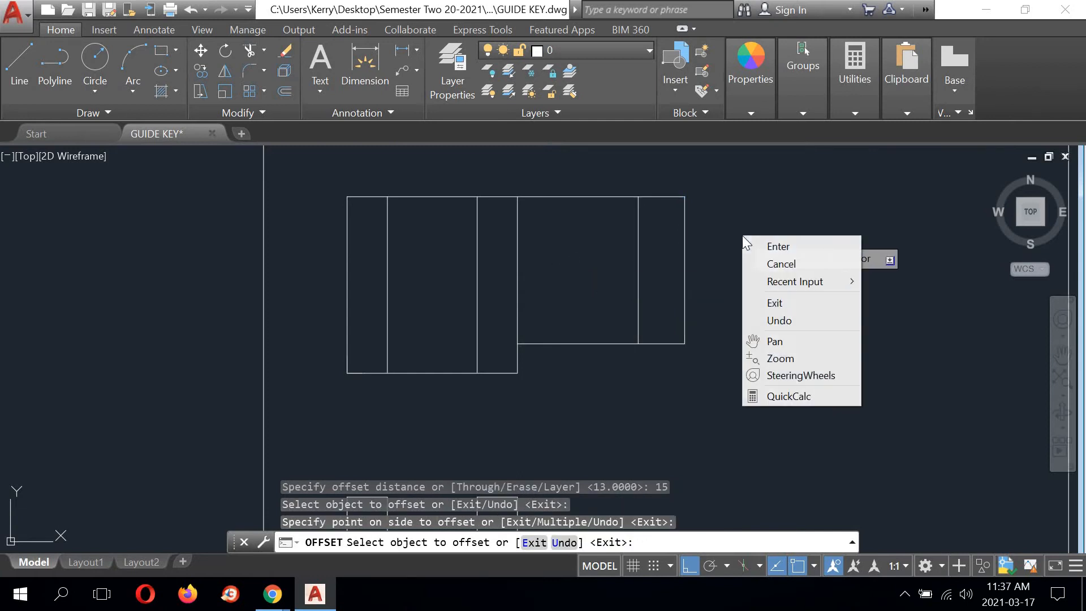
left_click(767, 263)
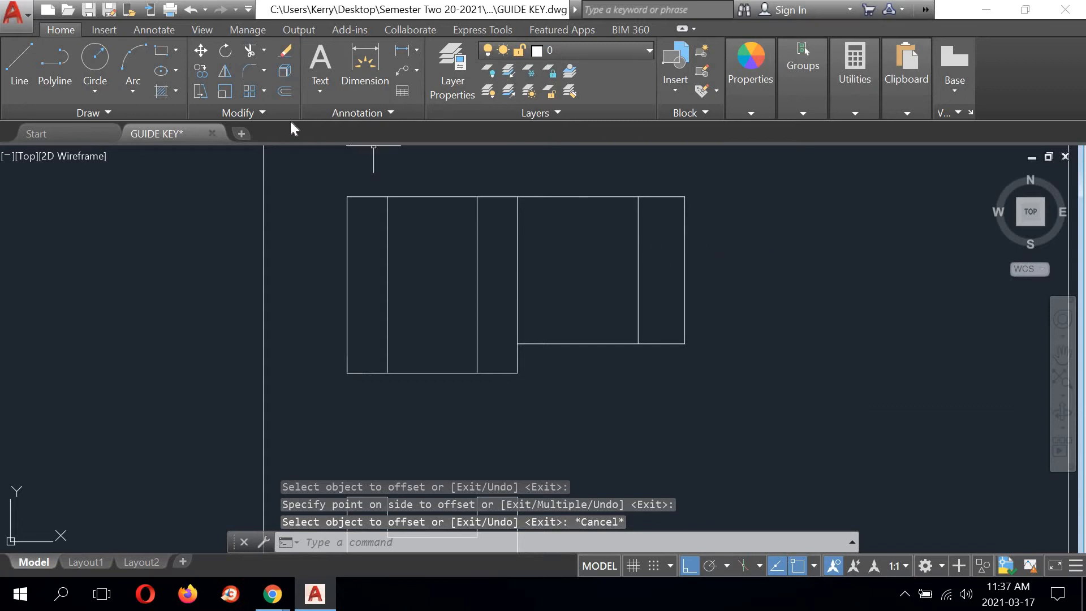
Step: Offset the line nearest the top view's right edge by 24 mm toward the step line
right_click(292, 161)
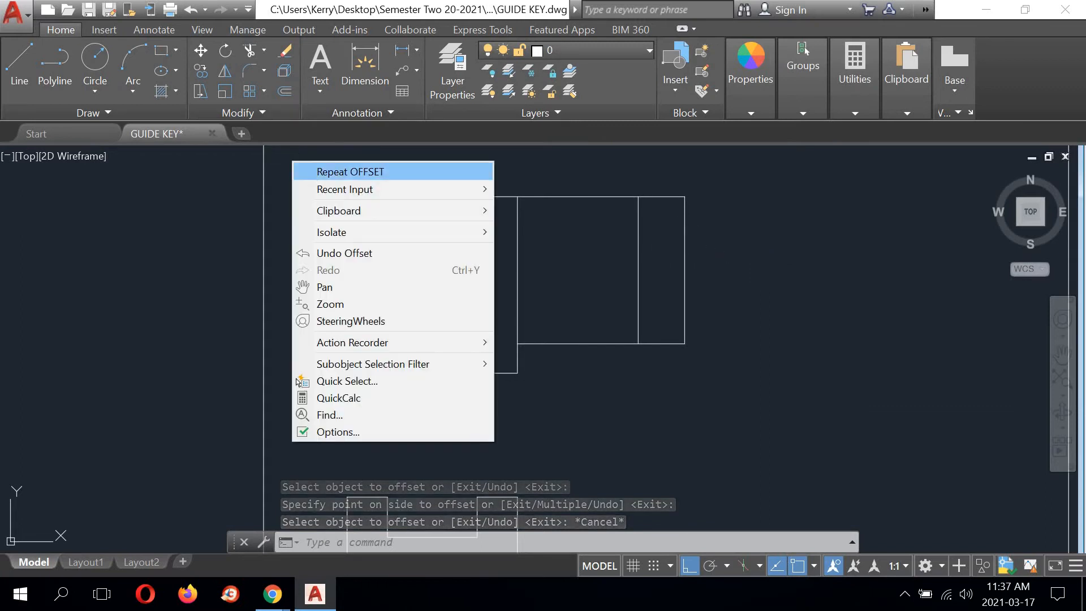
left_click(315, 171)
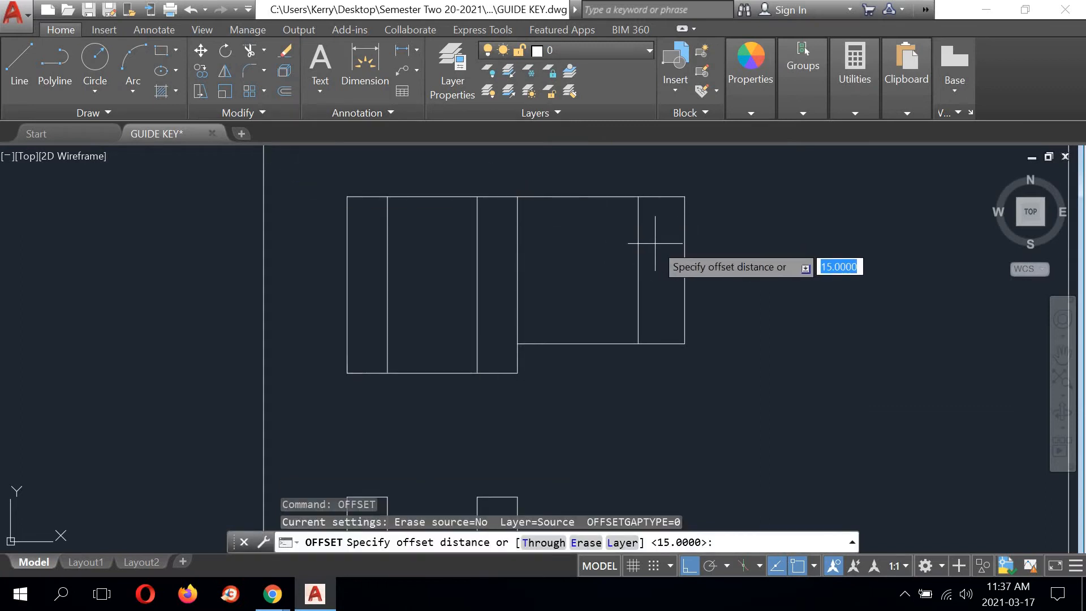
type("24")
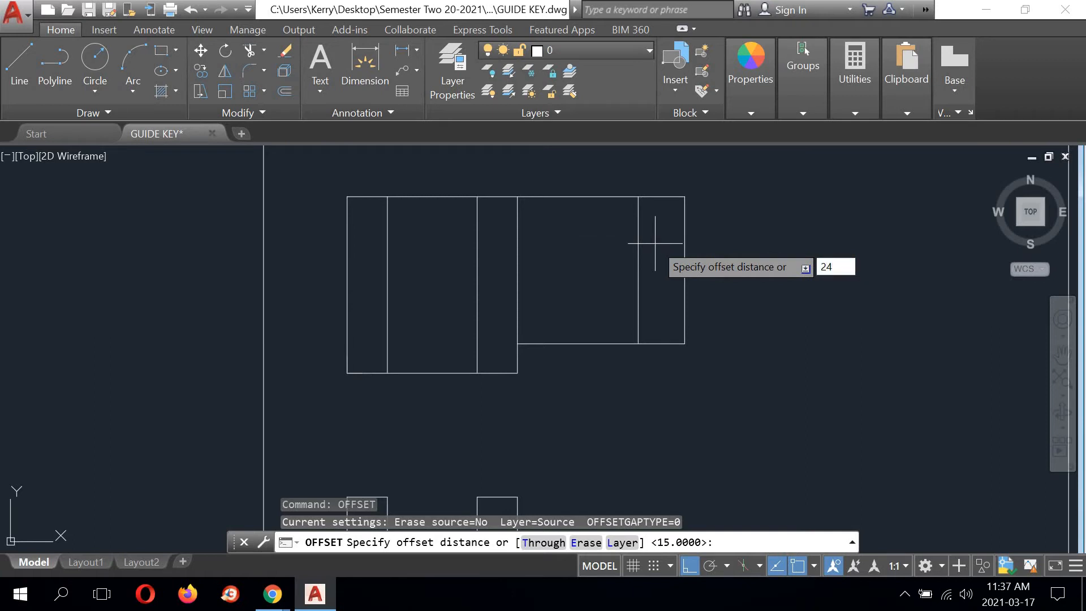
key("Return")
left_click(638, 237)
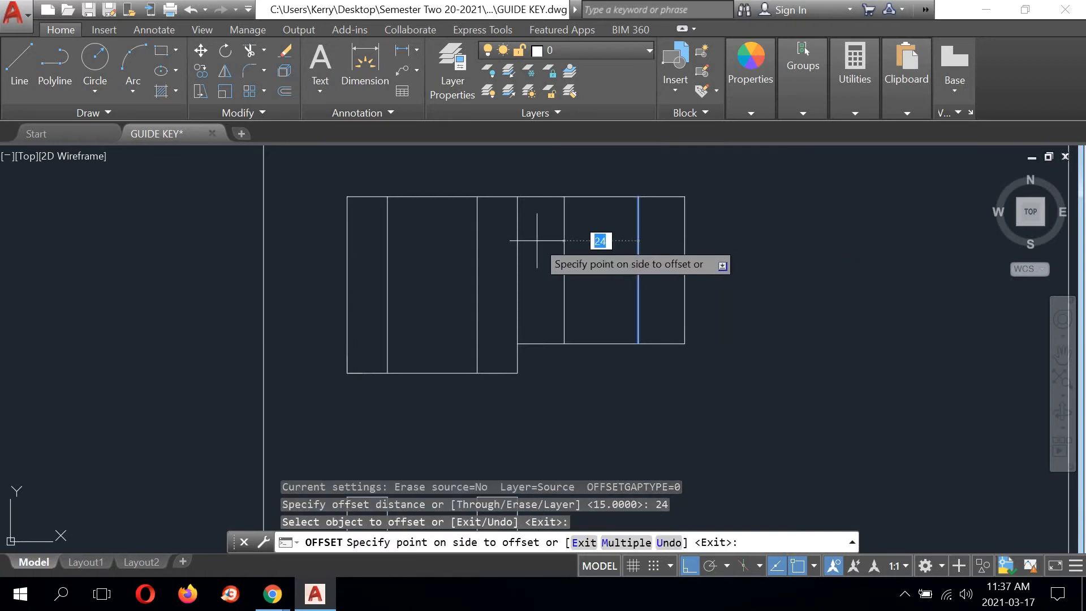
left_click(591, 226)
right_click(590, 224)
left_click(627, 250)
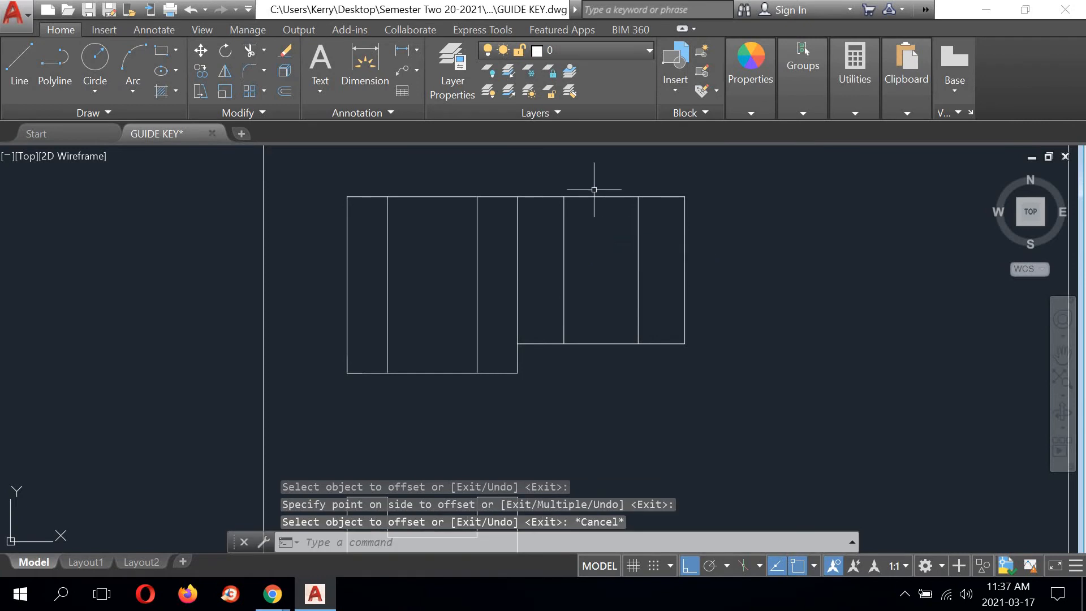
Step: Measure the distance along the top view's upper edge between the newest offset line and the step line
left_click(855, 114)
left_click(855, 144)
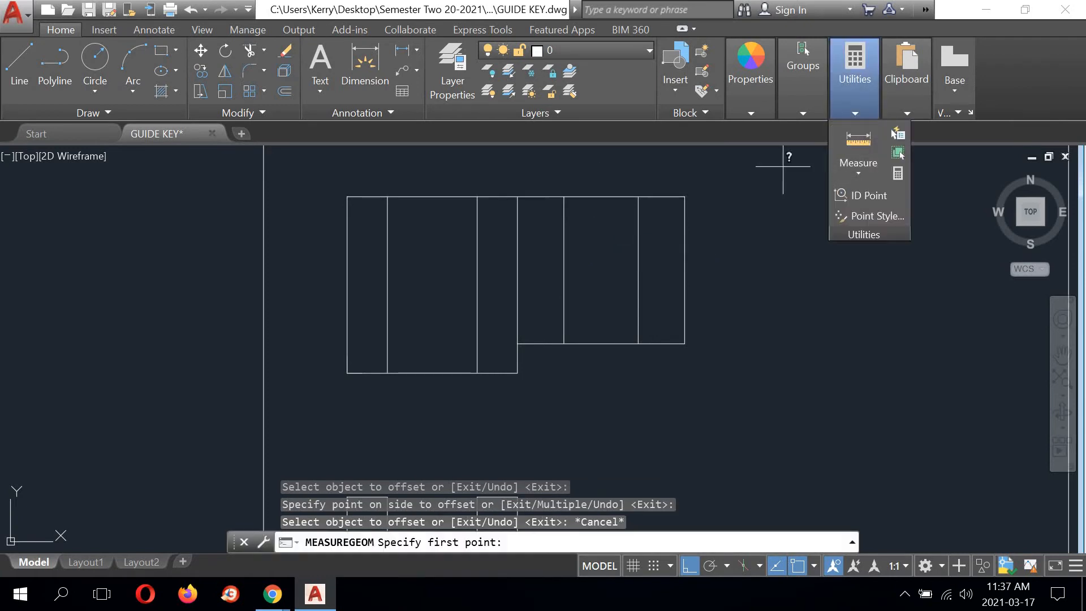
left_click(563, 195)
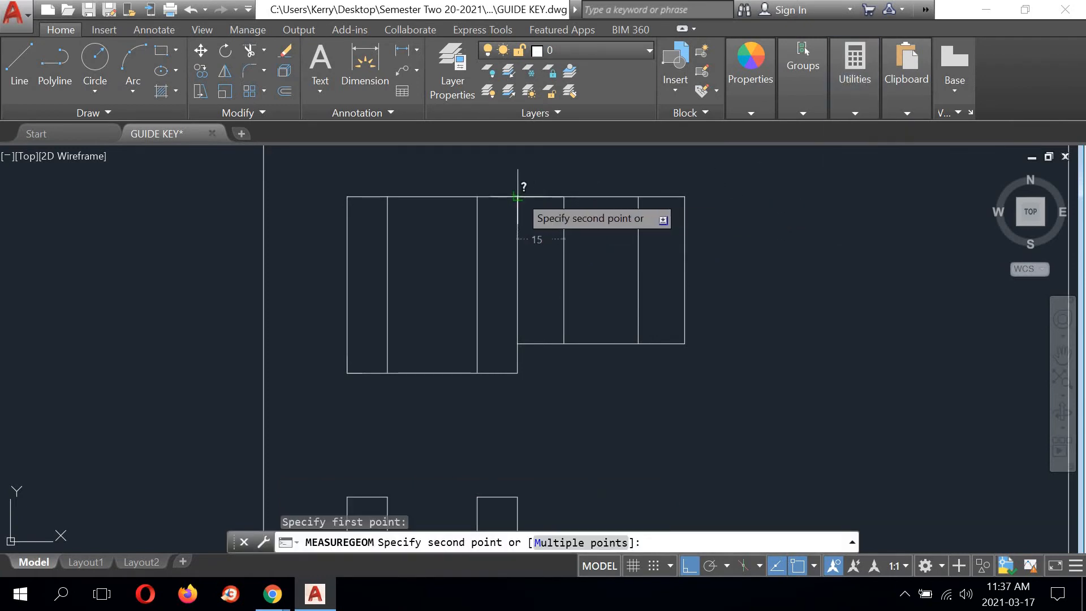
right_click(639, 191)
left_click(653, 196)
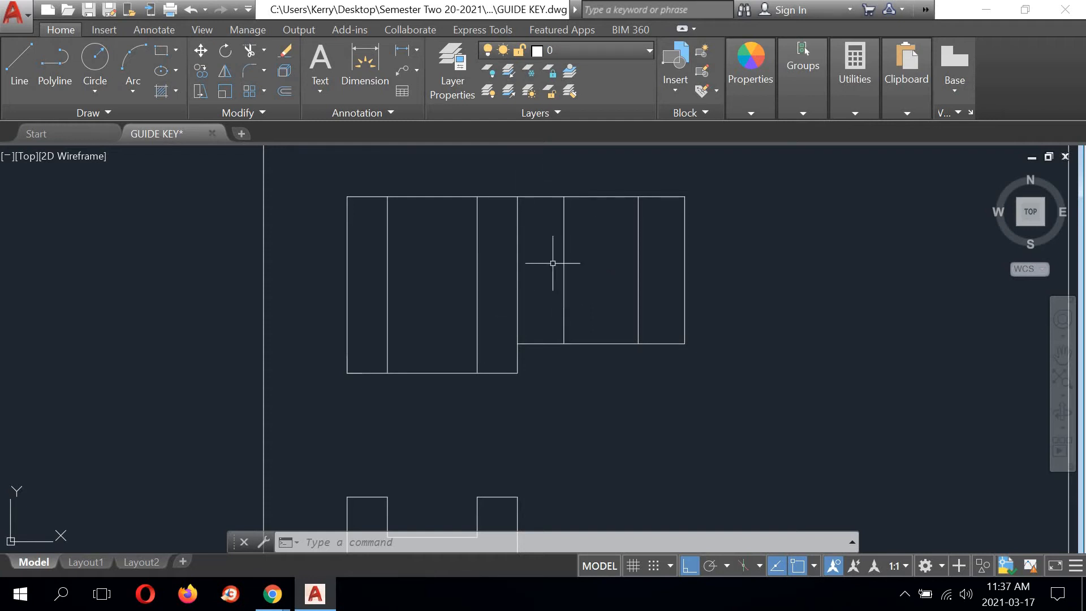
Step: Switch to the orthographic drawing page in Chrome and examine the dimensions of the Guide Key isometric
scroll(552, 263, "down", 2)
scroll(560, 257, "up", 4)
scroll(574, 226, "down", 2)
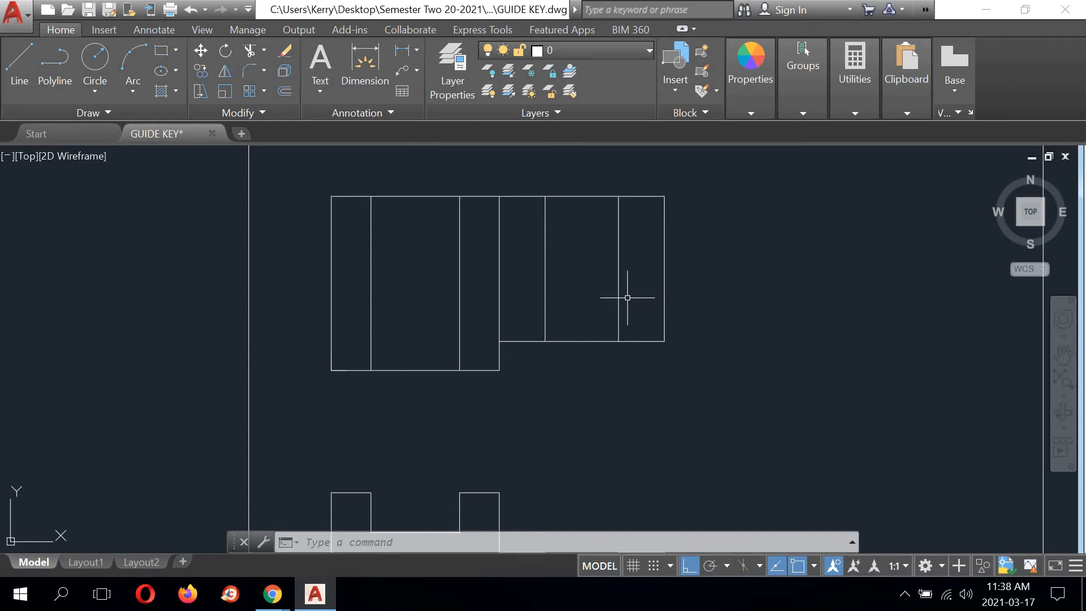
mouse_move(272, 594)
left_click(382, 526)
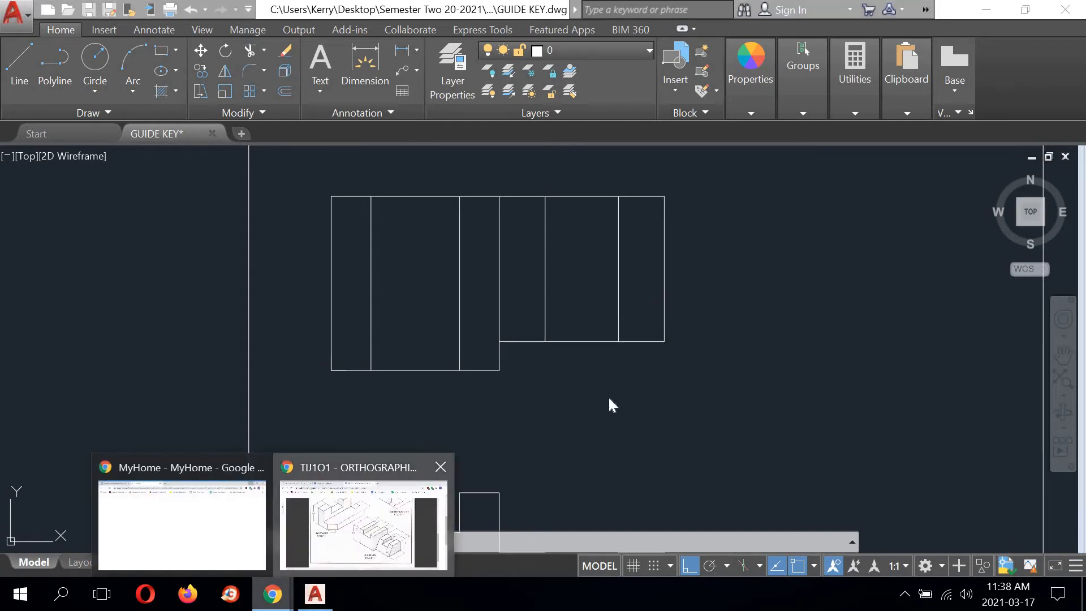
scroll(634, 381, "down", 1)
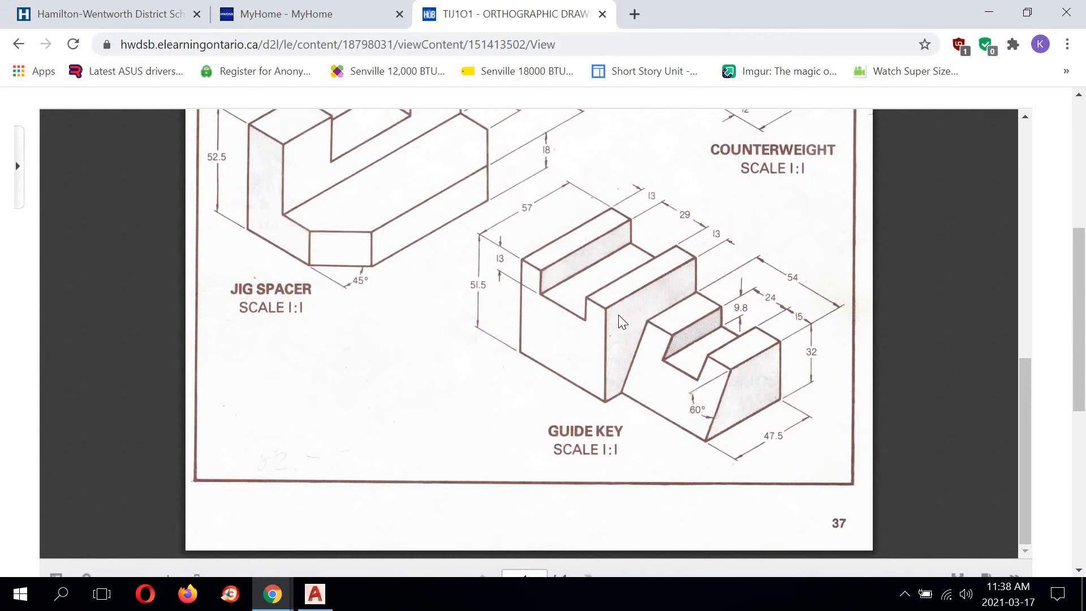
Step: Switch back to AutoCAD and draw the side view's left edge from the corner mark up to the front view's top level
left_click(315, 594)
scroll(686, 310, "down", 2)
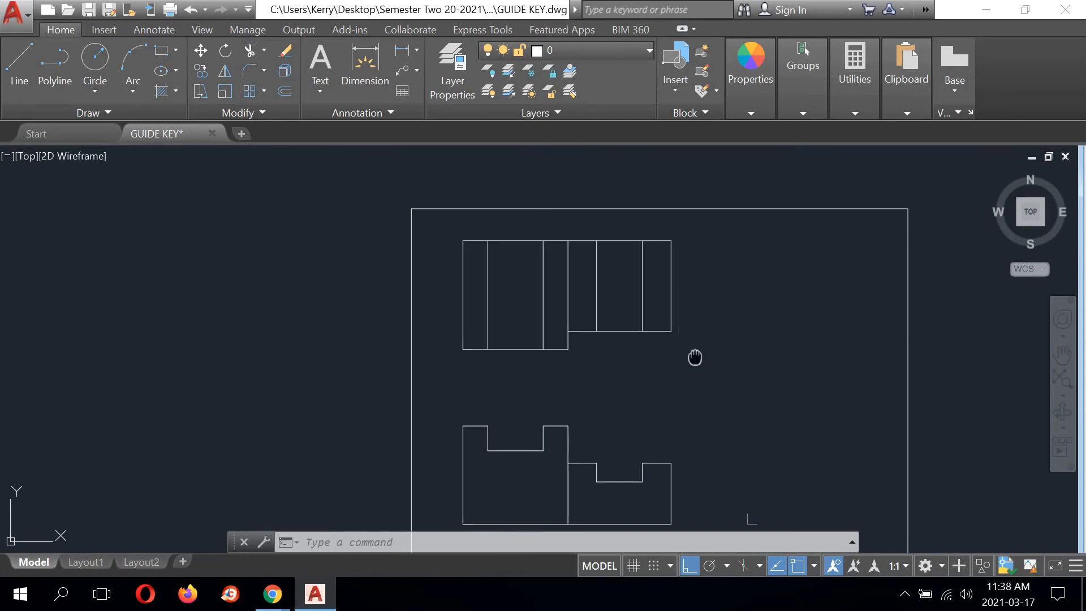
middle_click_drag(695, 357, 448, 254)
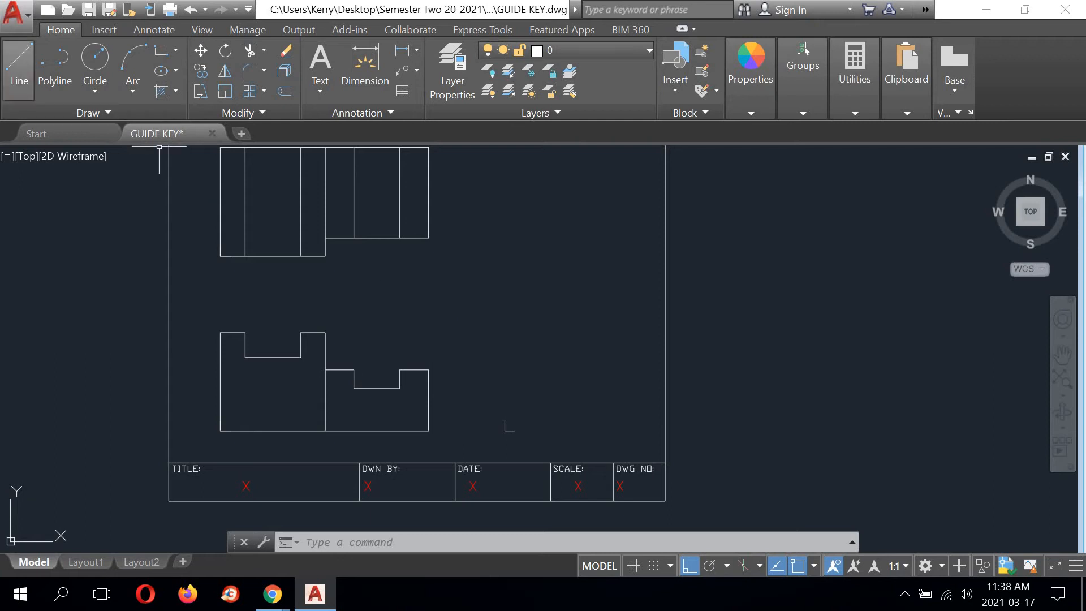
left_click(19, 63)
scroll(503, 430, "up", 4)
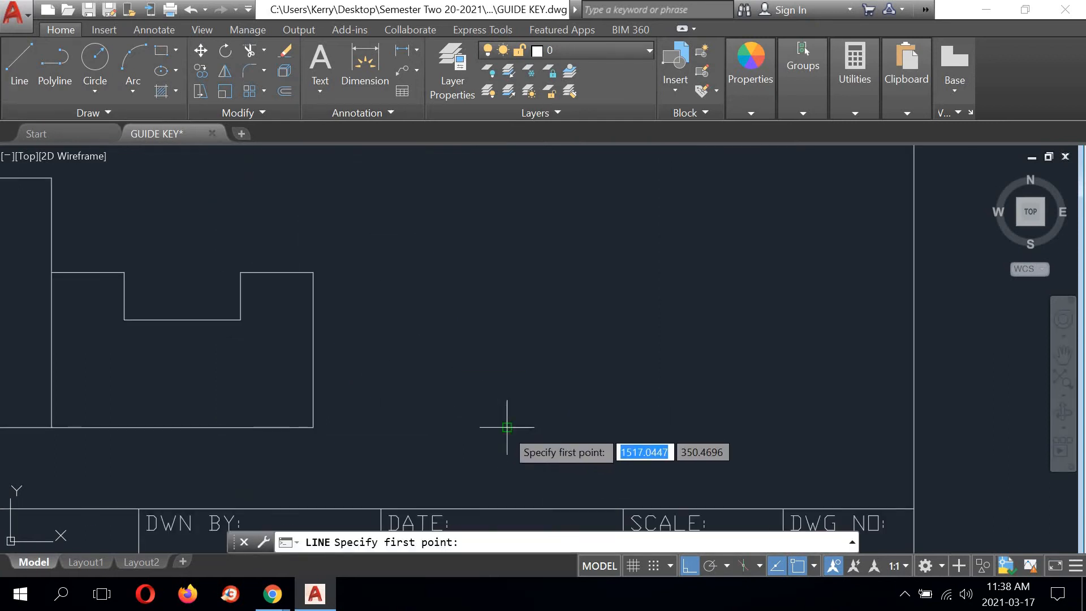
left_click(507, 427)
scroll(555, 423, "down", 2)
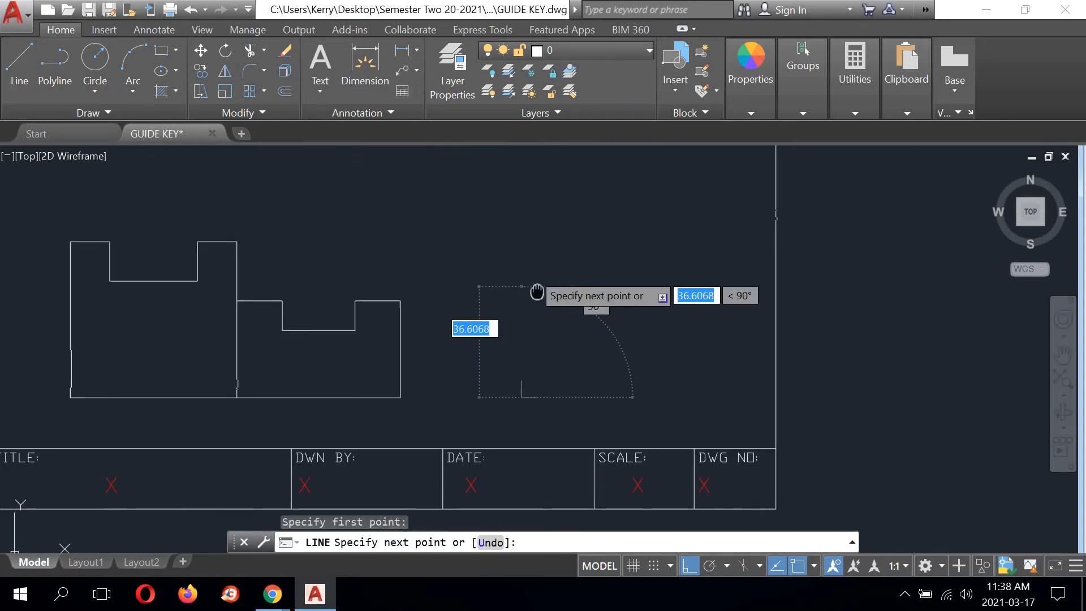
left_click(464, 265)
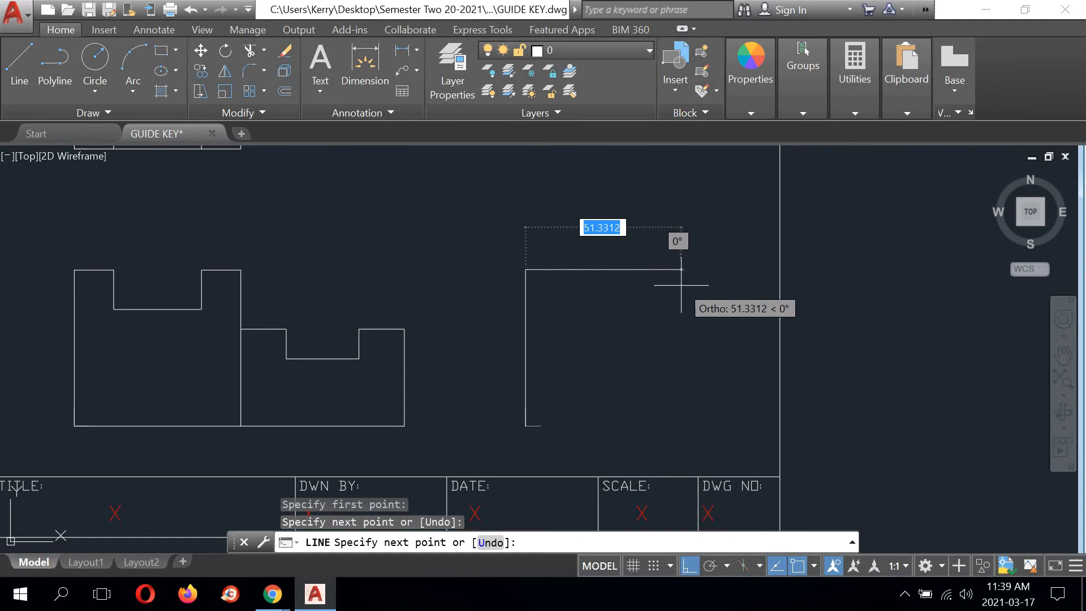
Step: Draw the side view's 57 mm upper edge, bring its right edge down to the baseline and close the outline
type("57")
key("Return")
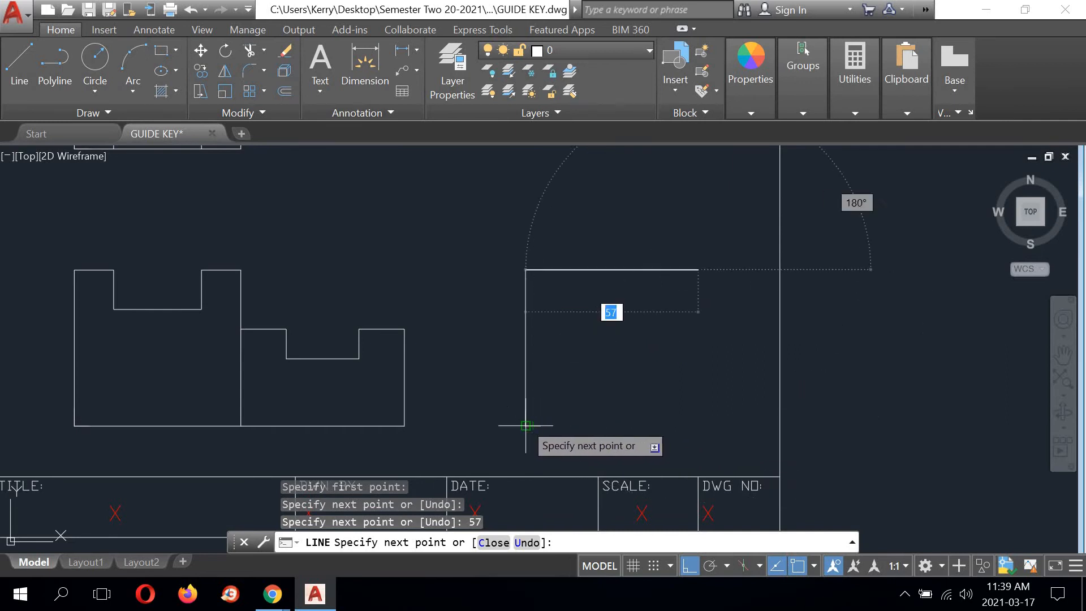
left_click(654, 422)
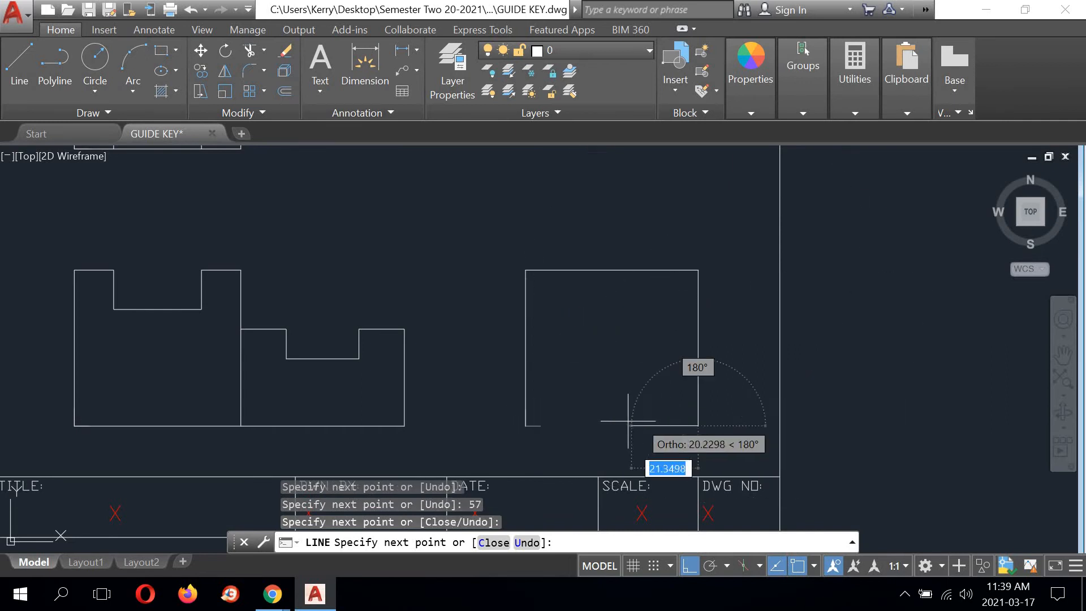
type("c")
key("Return")
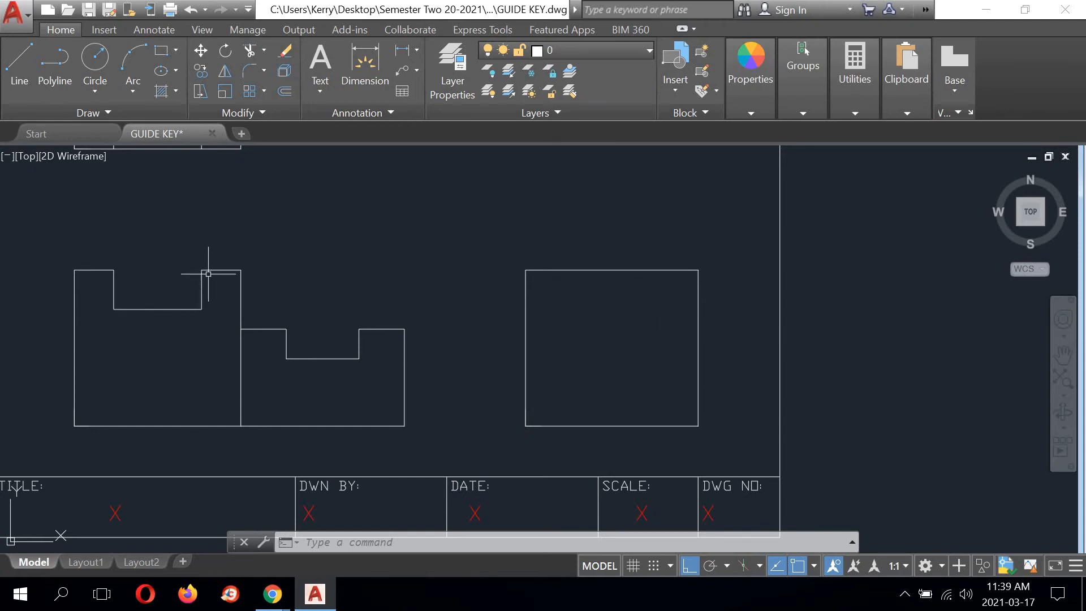
Step: Measure the depth of the upper notch in the front view's taller block
left_click(850, 103)
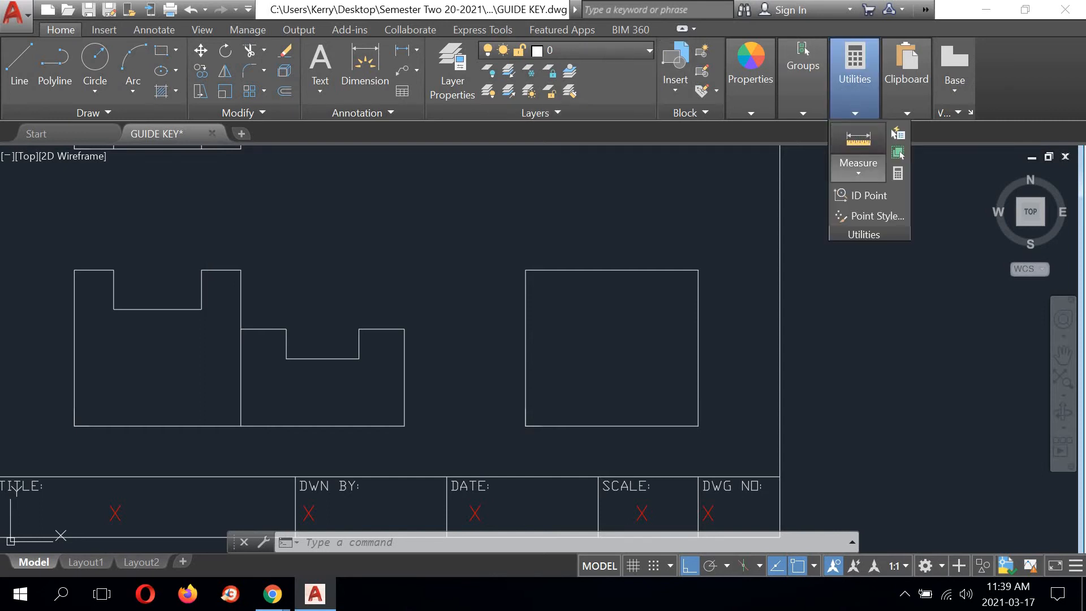
left_click(858, 142)
left_click(114, 270)
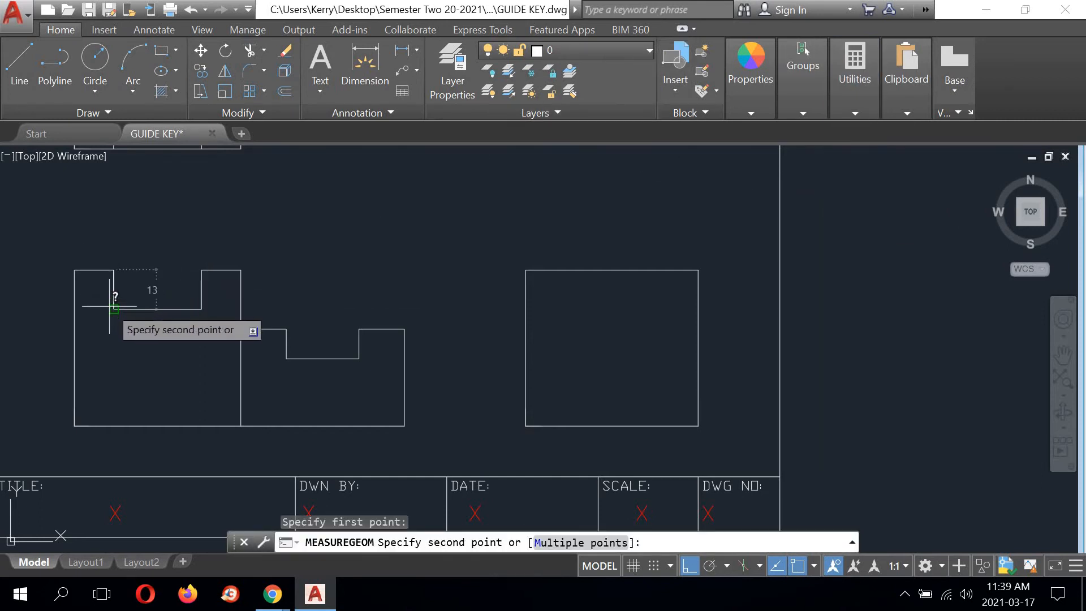
right_click(412, 223)
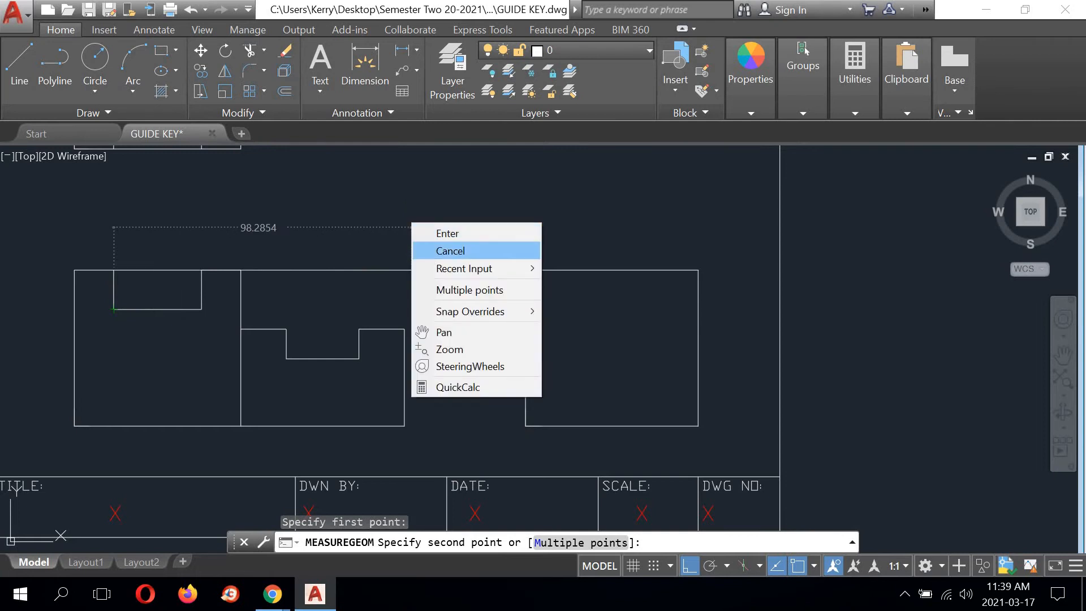
left_click(427, 250)
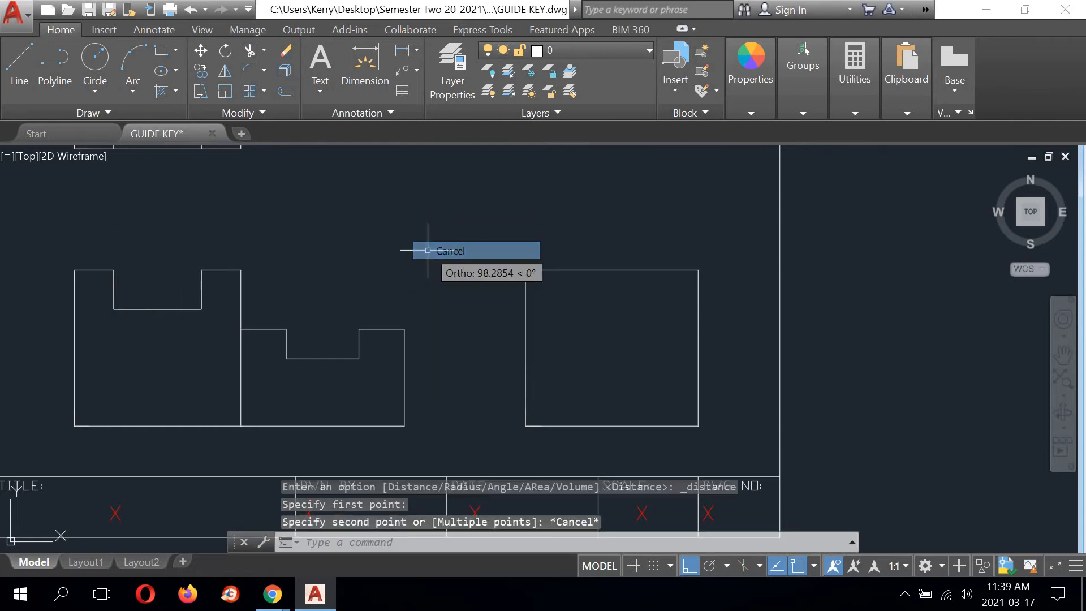
Step: Offset the side view's upper edge 13 mm downward into the outline
left_click(284, 90)
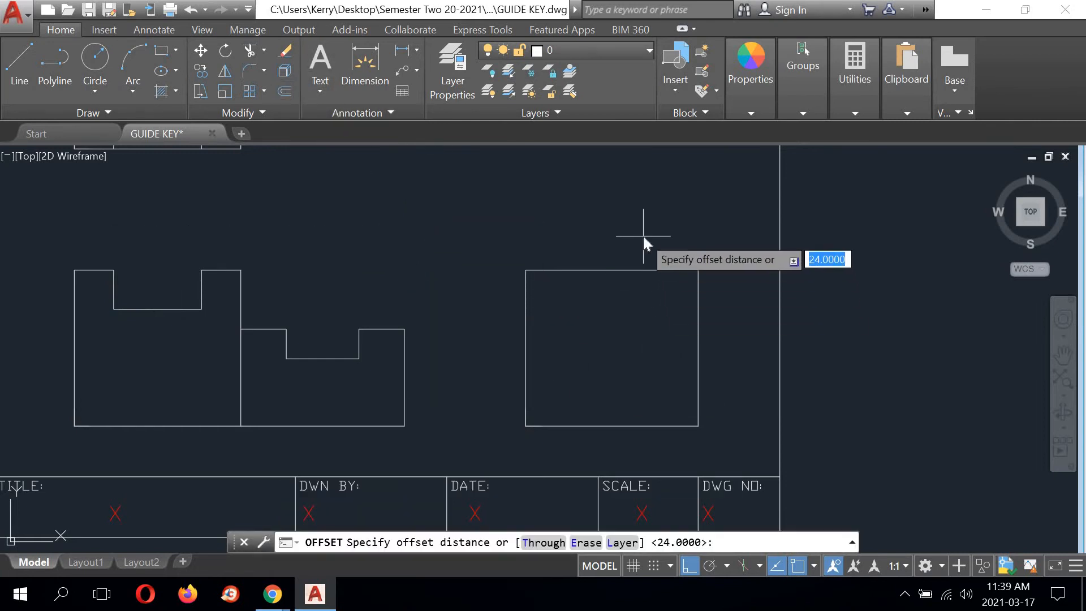
type("13")
key("Return")
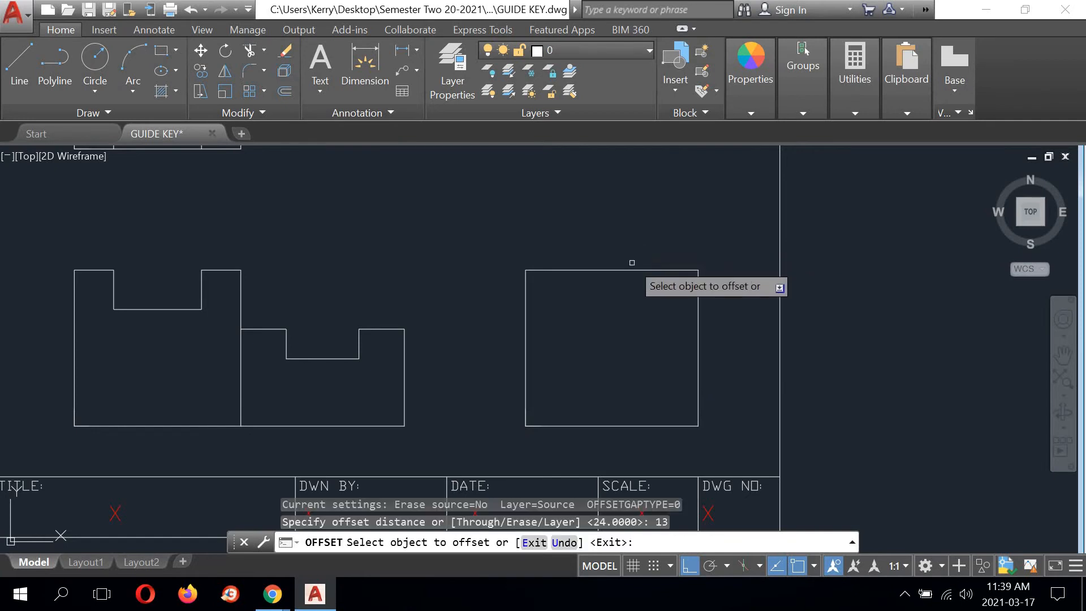
left_click(629, 269)
left_click(615, 348)
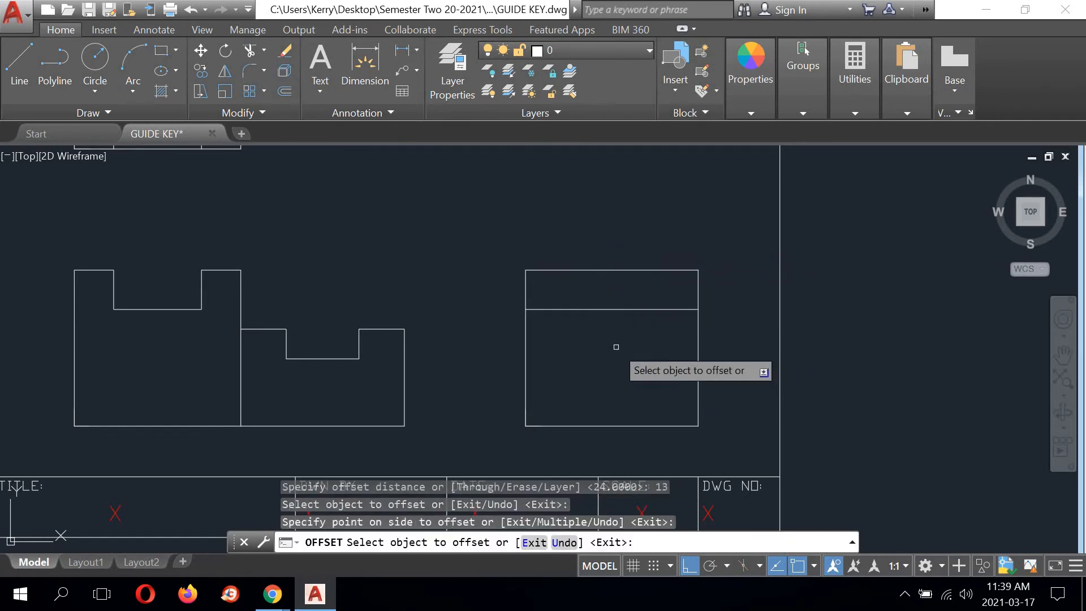
right_click(673, 232)
left_click(684, 233)
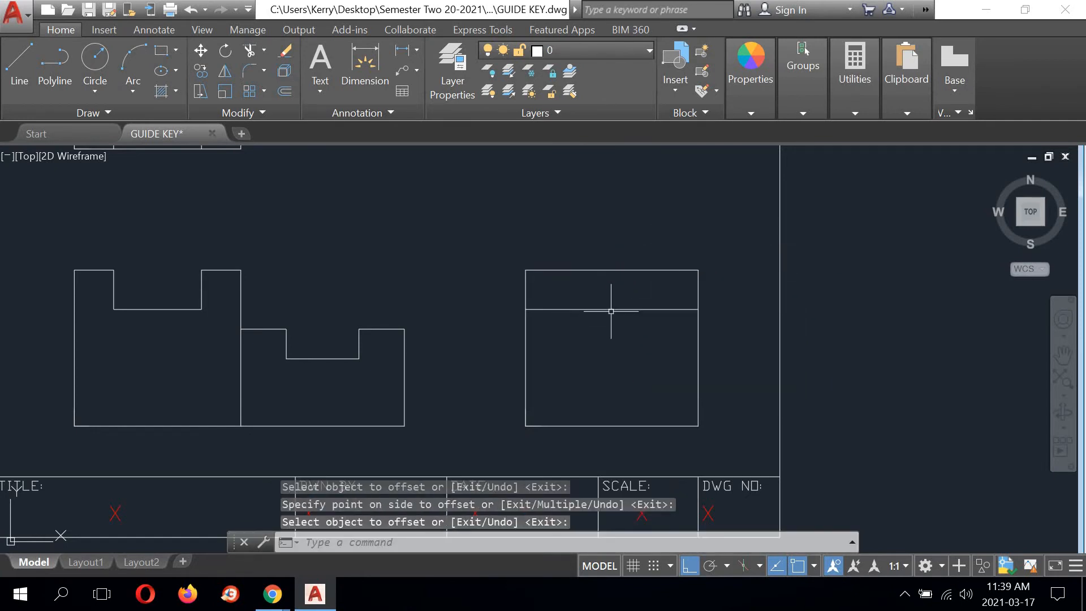
Step: Move the side view's new horizontal offset line to the Hidden layer
left_click(613, 50)
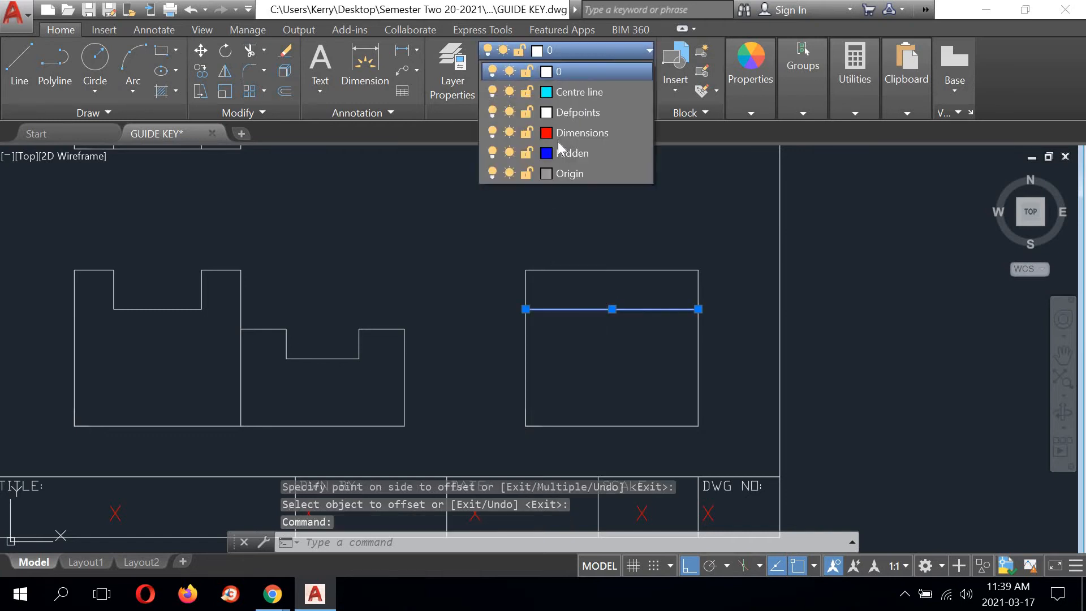
left_click(566, 154)
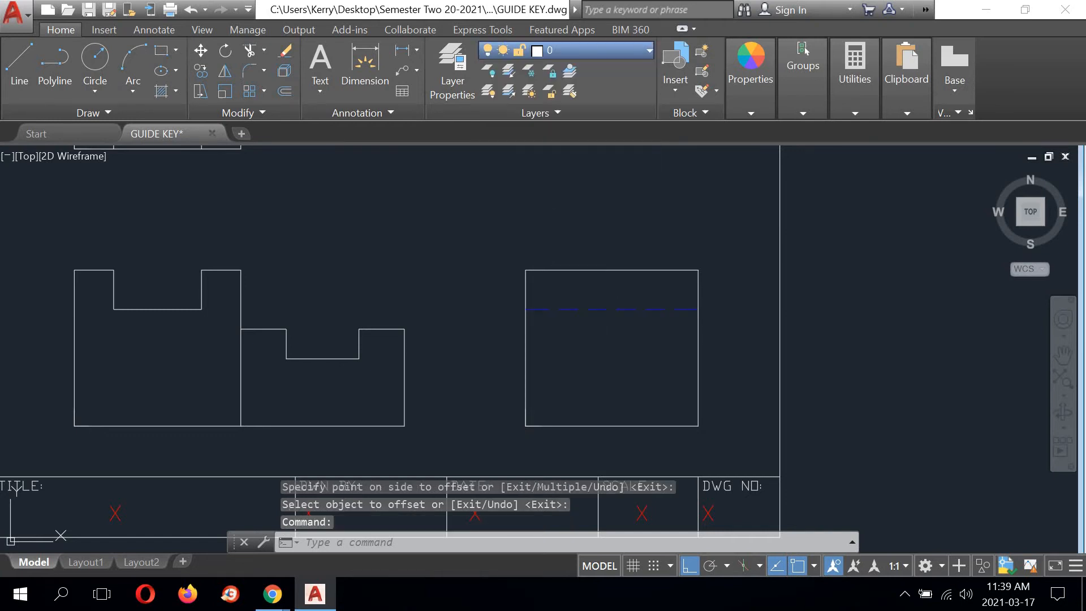
key("Return")
right_click(717, 223)
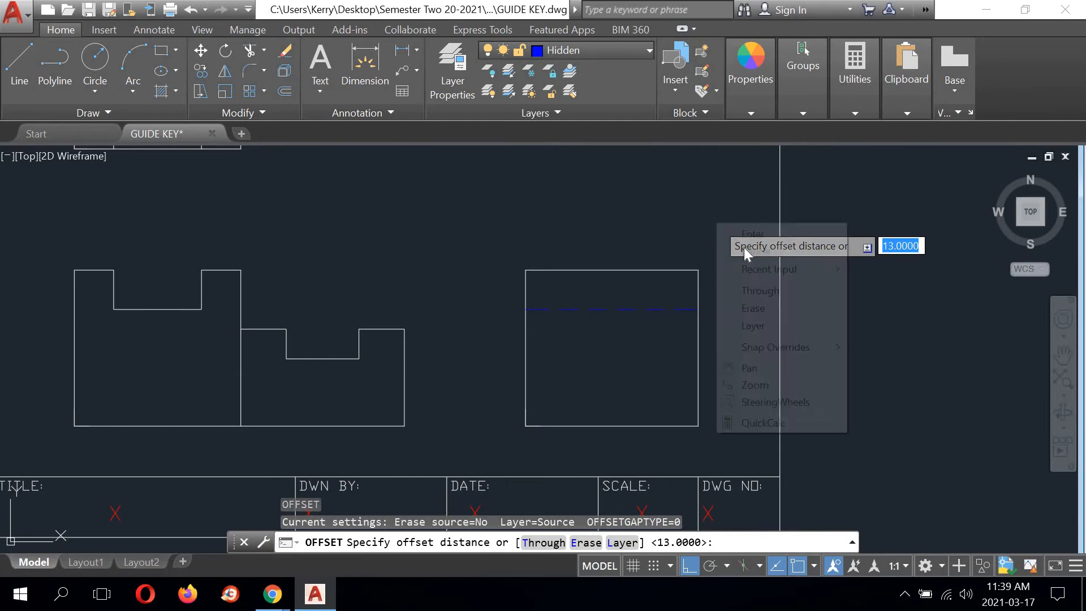
left_click(755, 252)
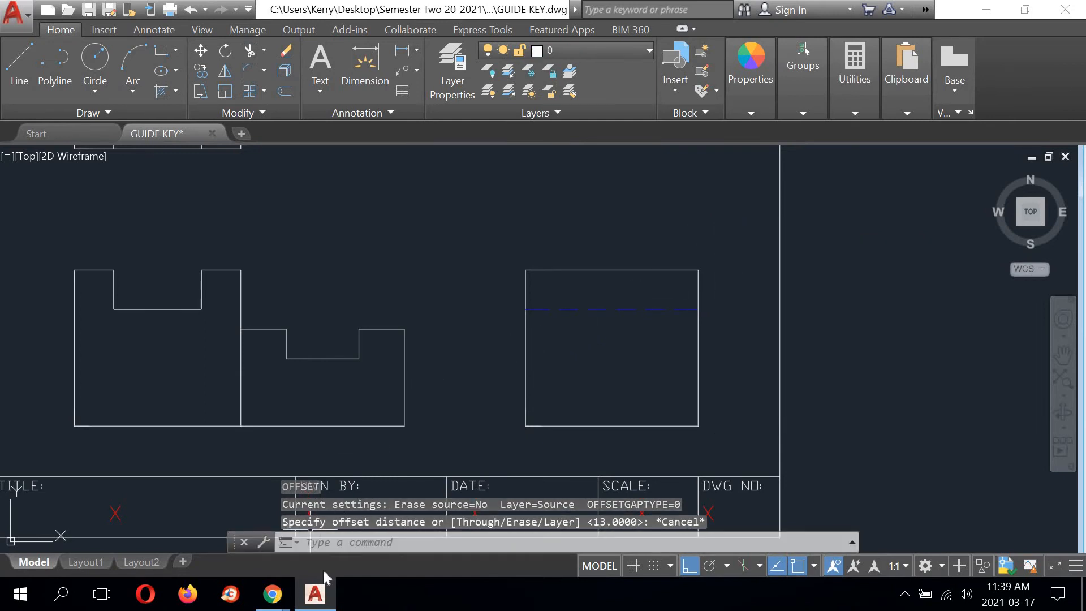
Step: Switch to Chrome to examine the Guide Key's lower block width, height and angle dimensions, and return to AutoCAD
mouse_move(272, 593)
left_click(342, 535)
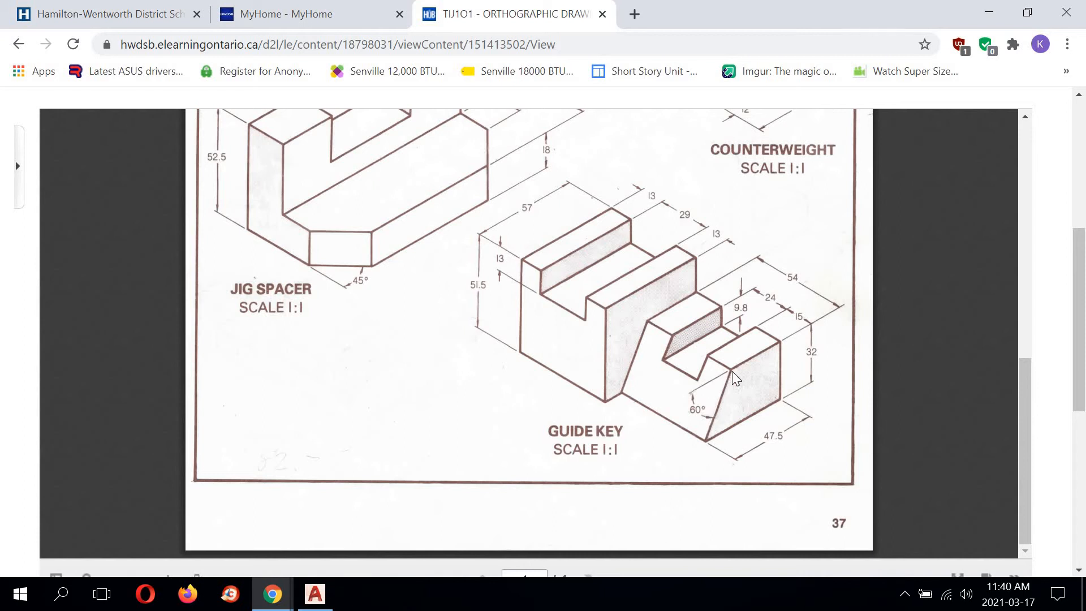
left_click(315, 594)
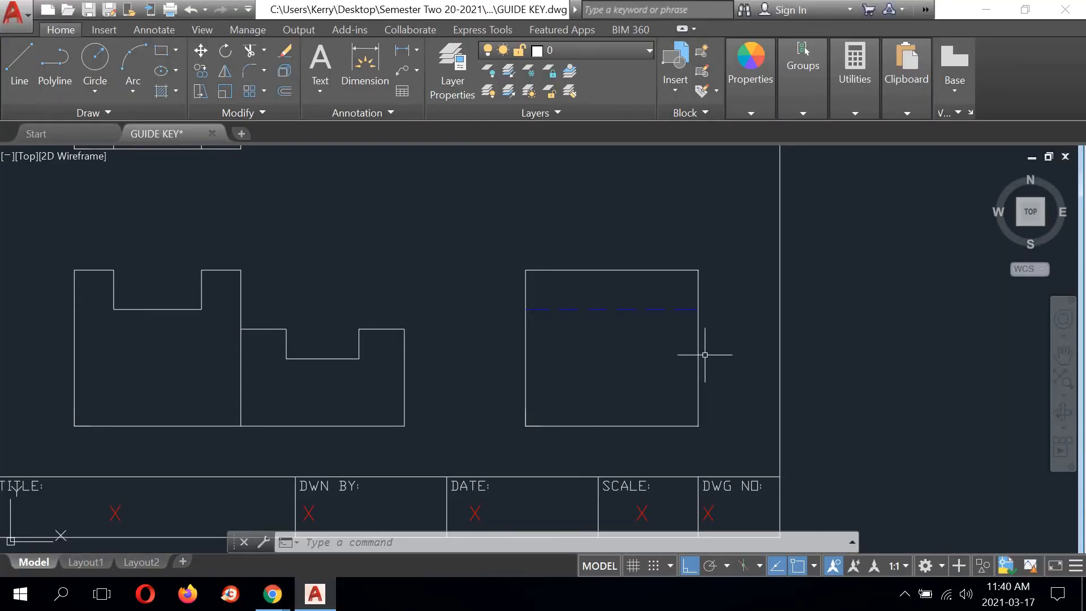
Step: Offset the side view's right edge 47.5 mm to the left, inside the outline
left_click(284, 93)
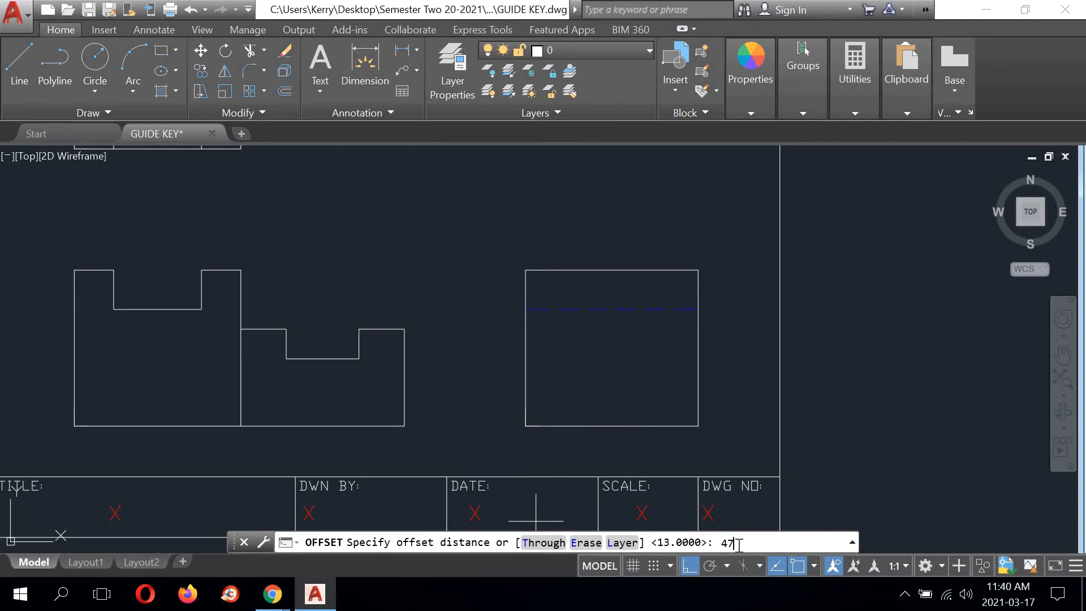
key("Return")
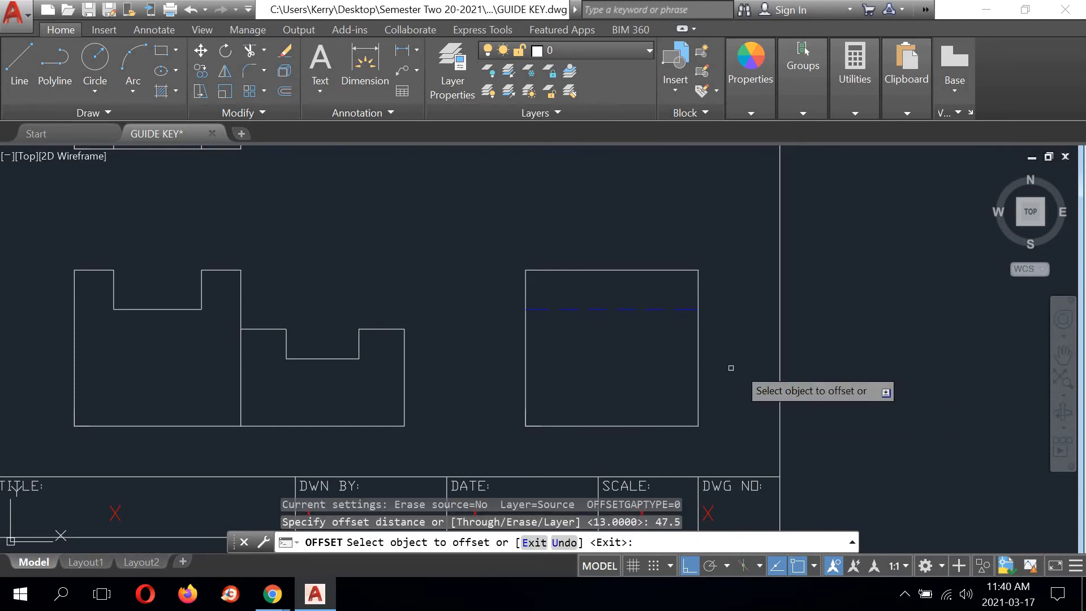
left_click(698, 366)
left_click(565, 366)
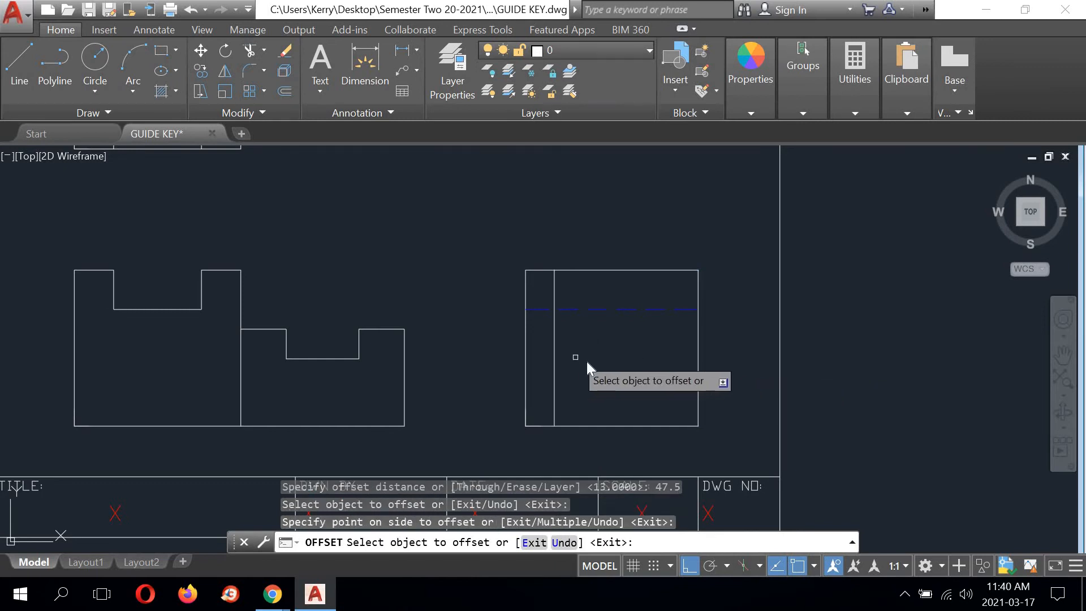
right_click(575, 361)
left_click(601, 368)
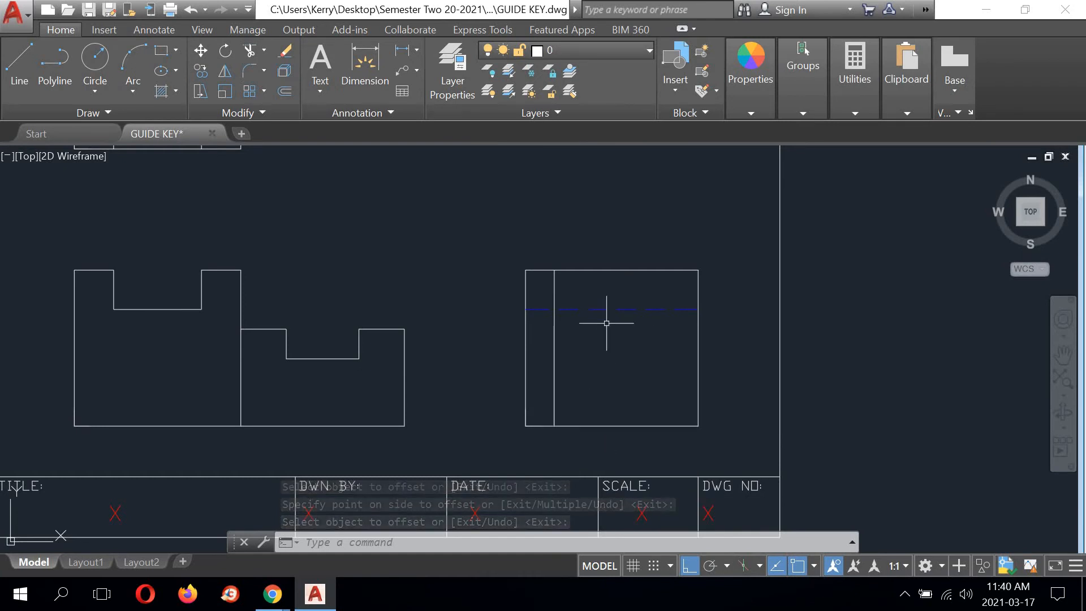
Step: Offset the side view's bottom edge 32 mm upward to mark the lower block's height
right_click(438, 226)
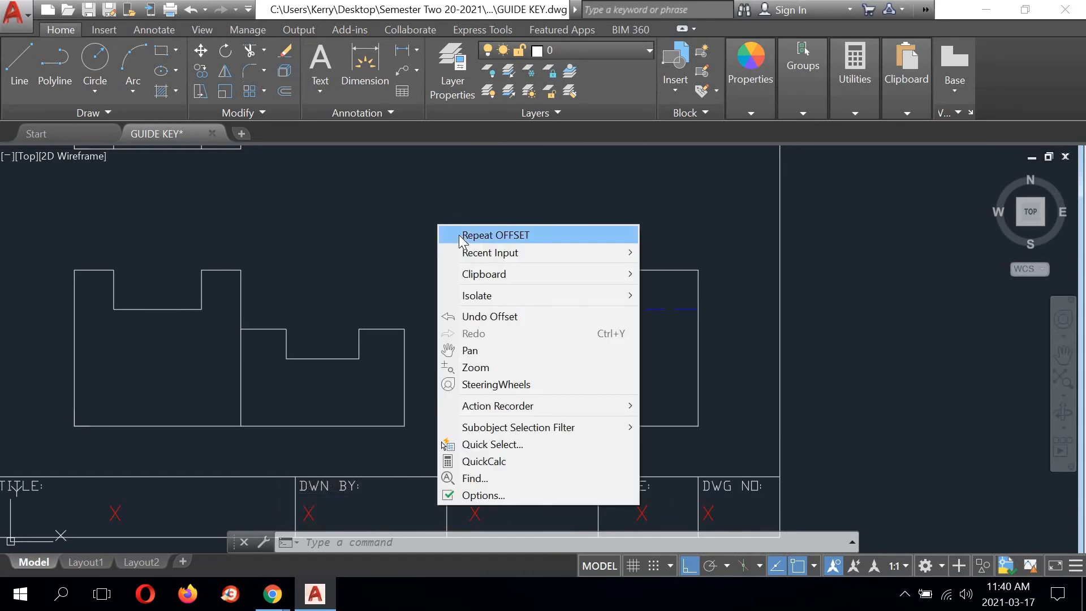
left_click(496, 234)
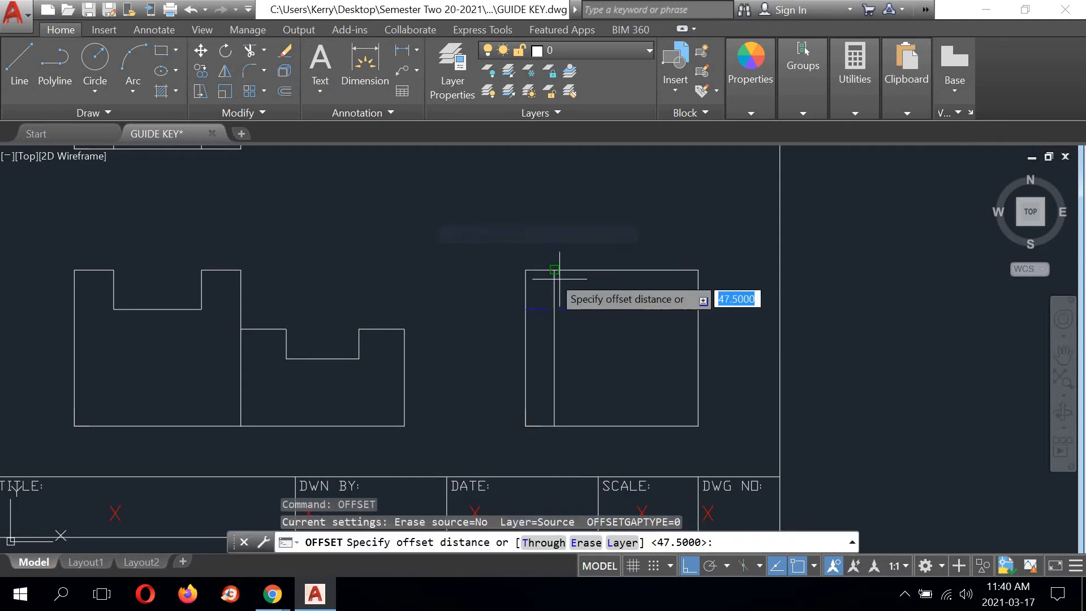
type("3")
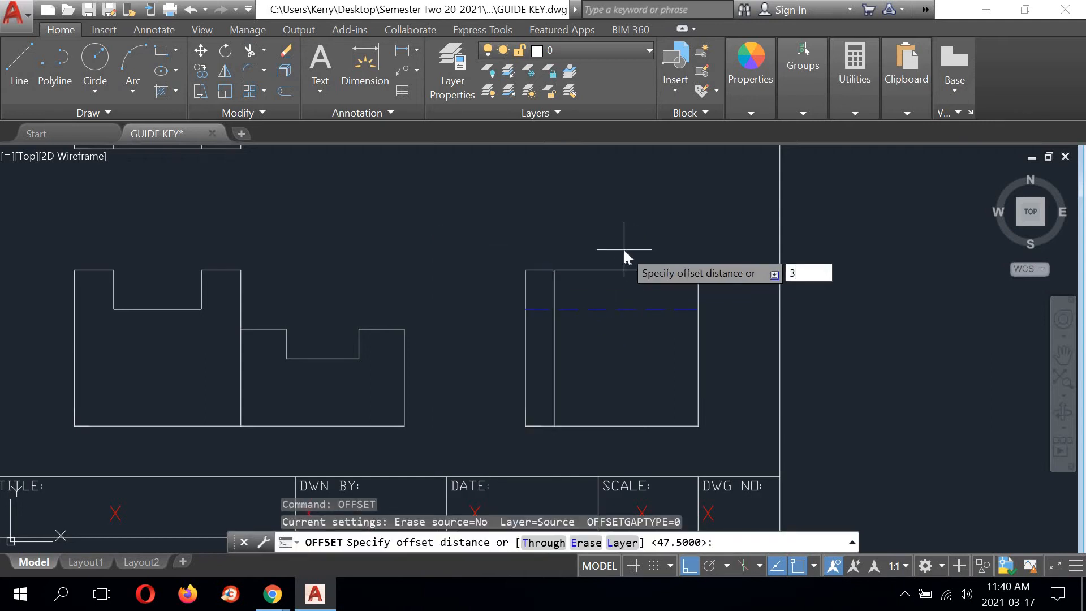
type("2")
key("Return")
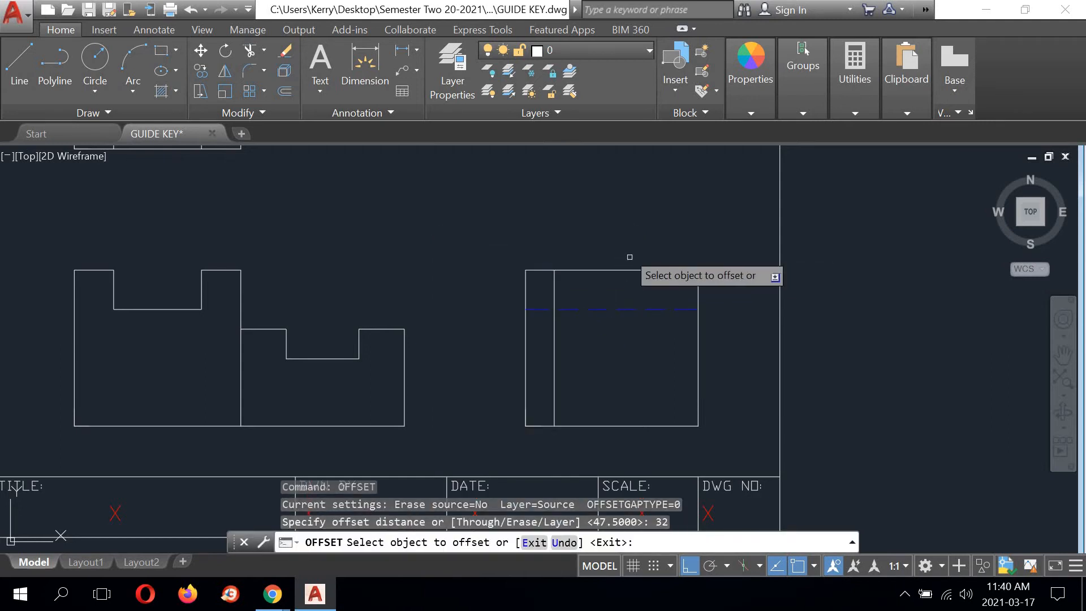
left_click(625, 425)
left_click(625, 237)
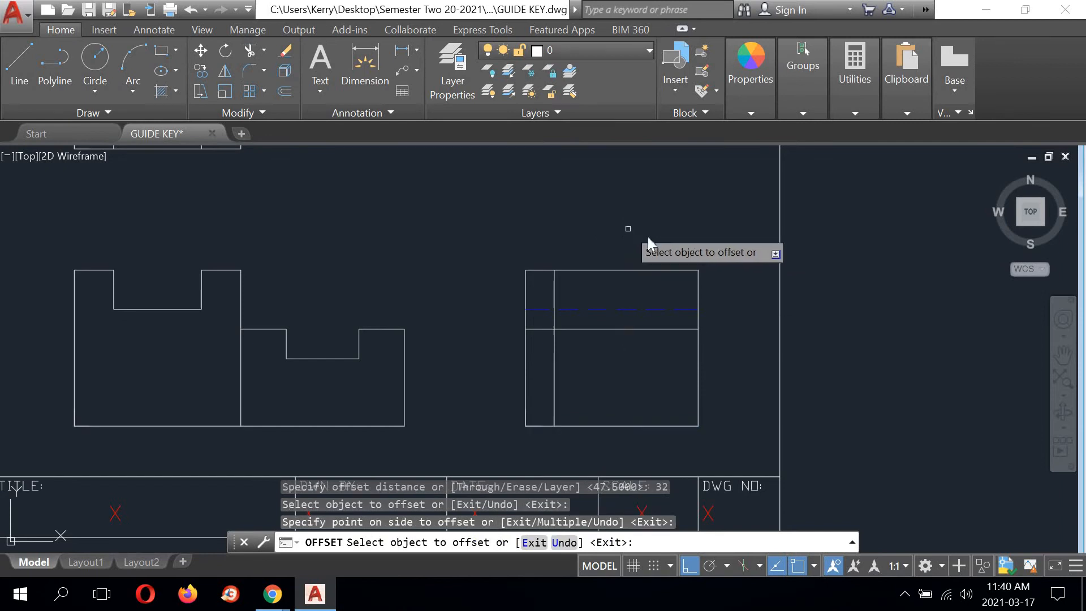
right_click(648, 240)
left_click(662, 240)
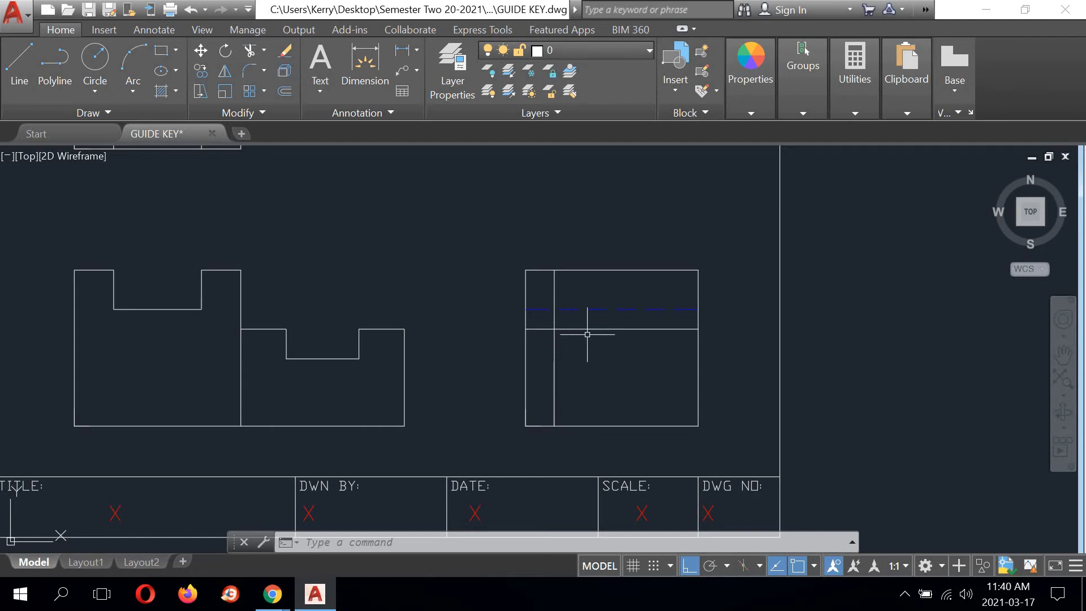
Step: Turn on polar tracking and set its angle increment to 30 degrees
left_click(709, 566)
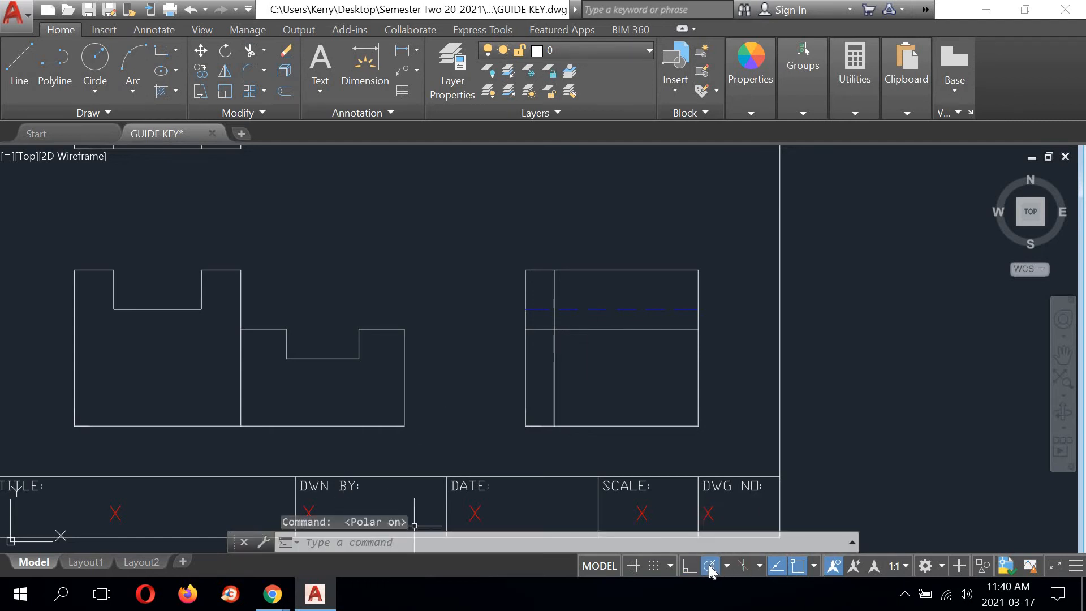
right_click(709, 567)
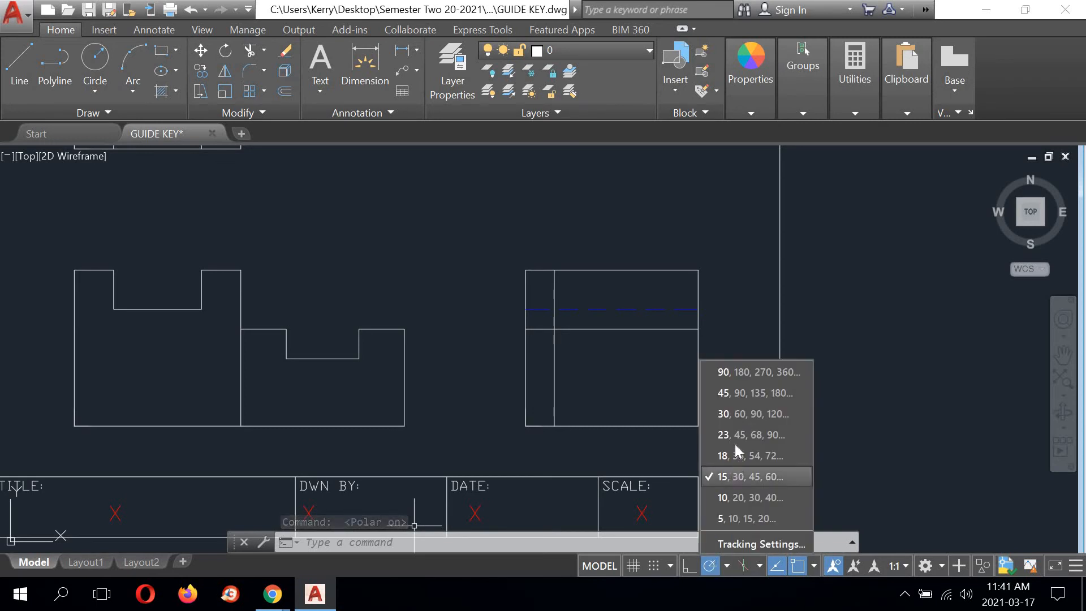
left_click(736, 413)
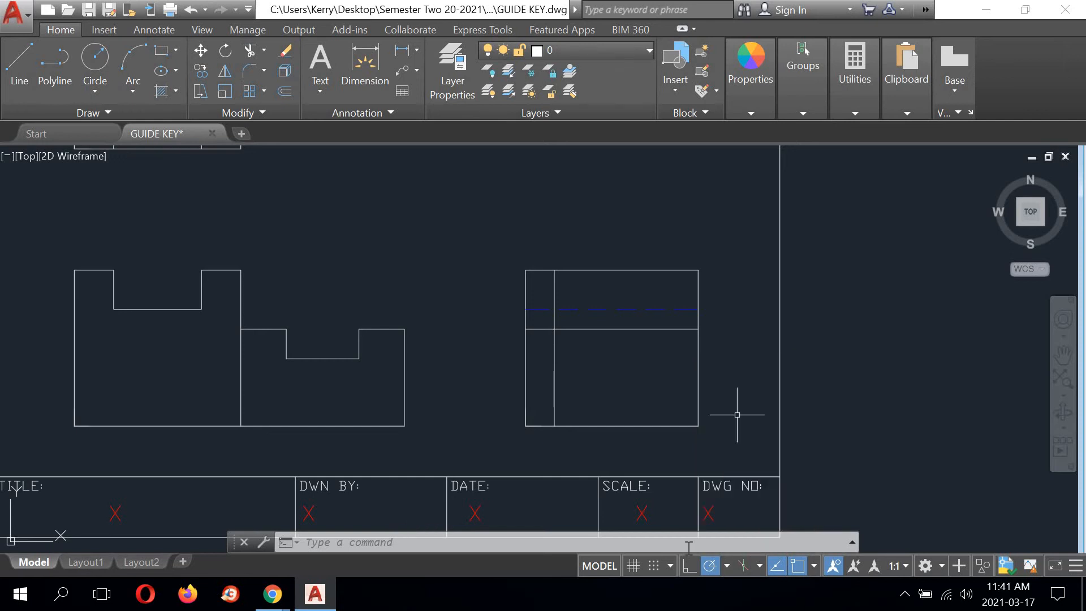
right_click(705, 566)
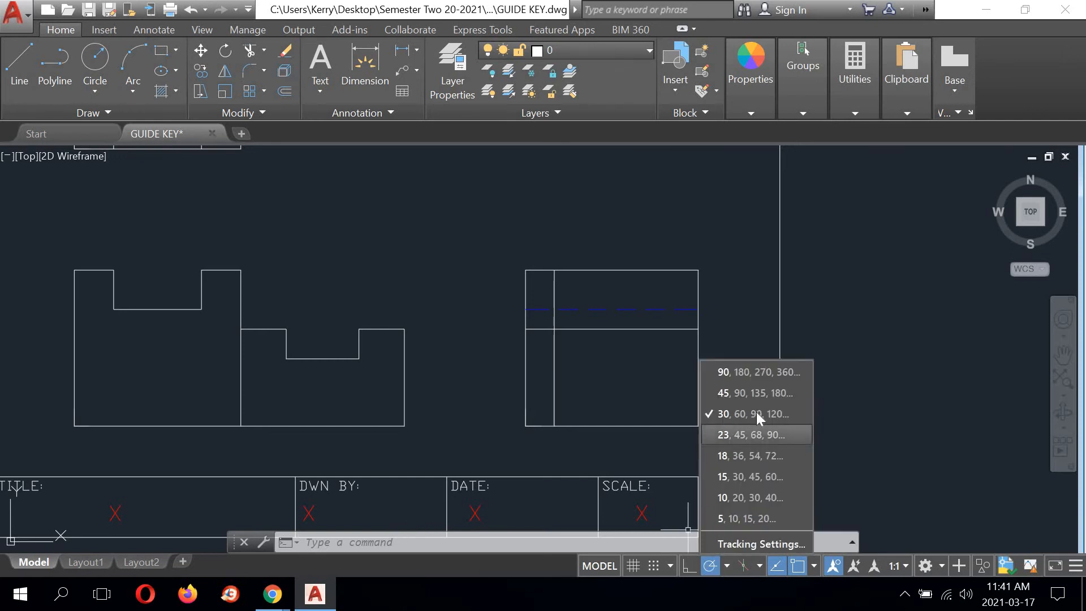
left_click(746, 326)
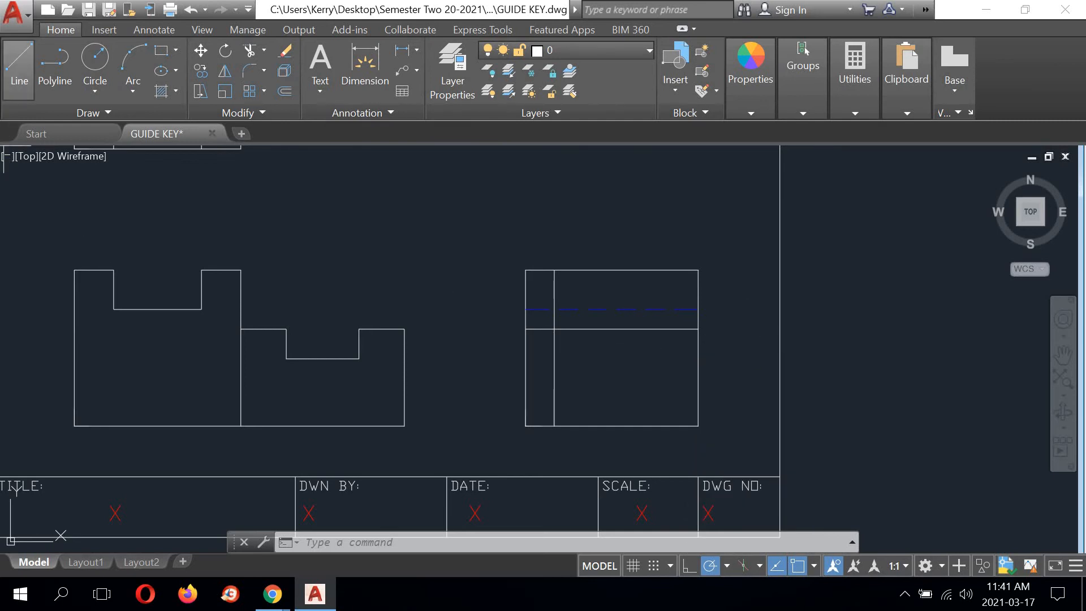
Step: Draw a 60° line from the inner vertical line's lower end up to the lower block's top line, turning off the Midpoint snap
left_click(19, 62)
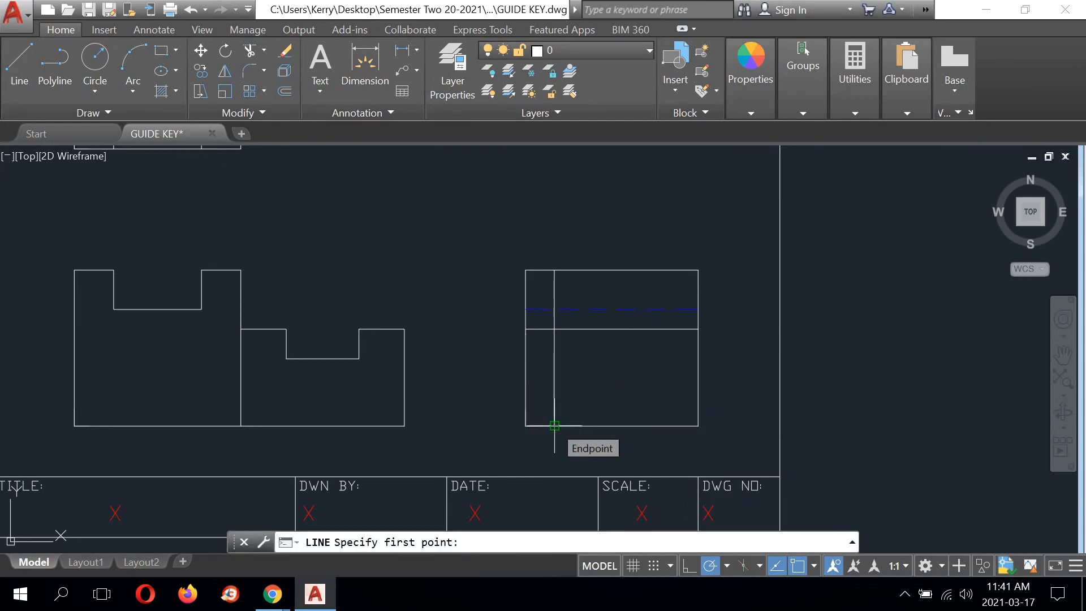
left_click(554, 426)
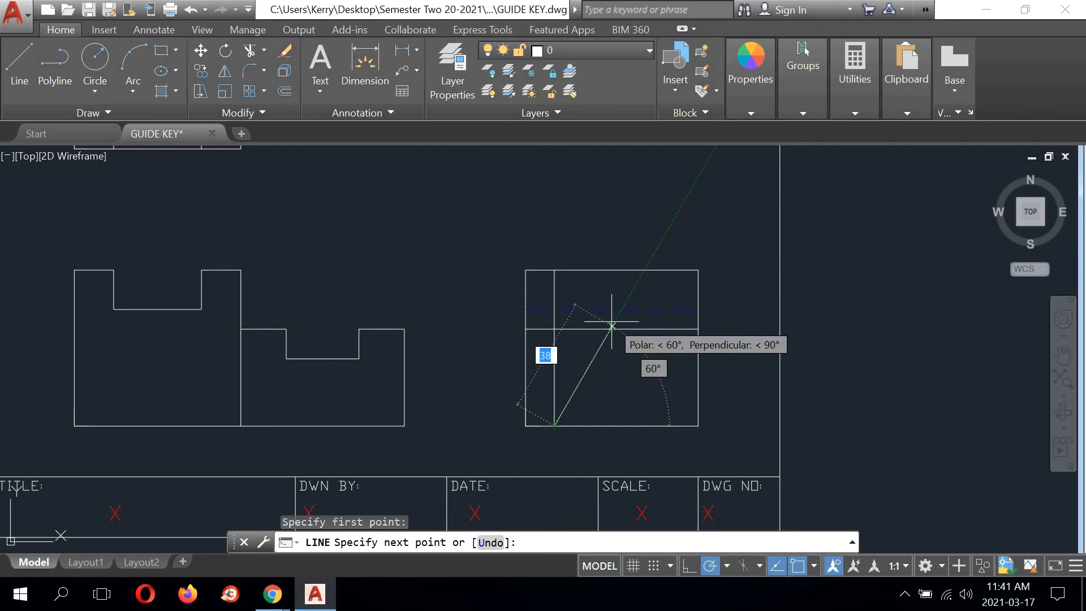
scroll(611, 326, "up", 4)
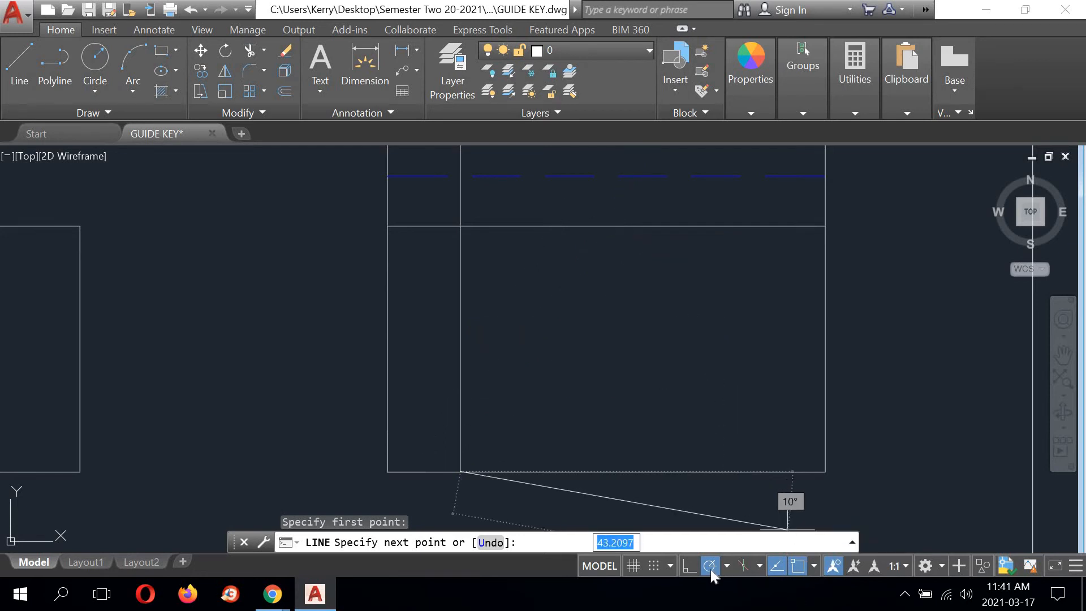
right_click(796, 565)
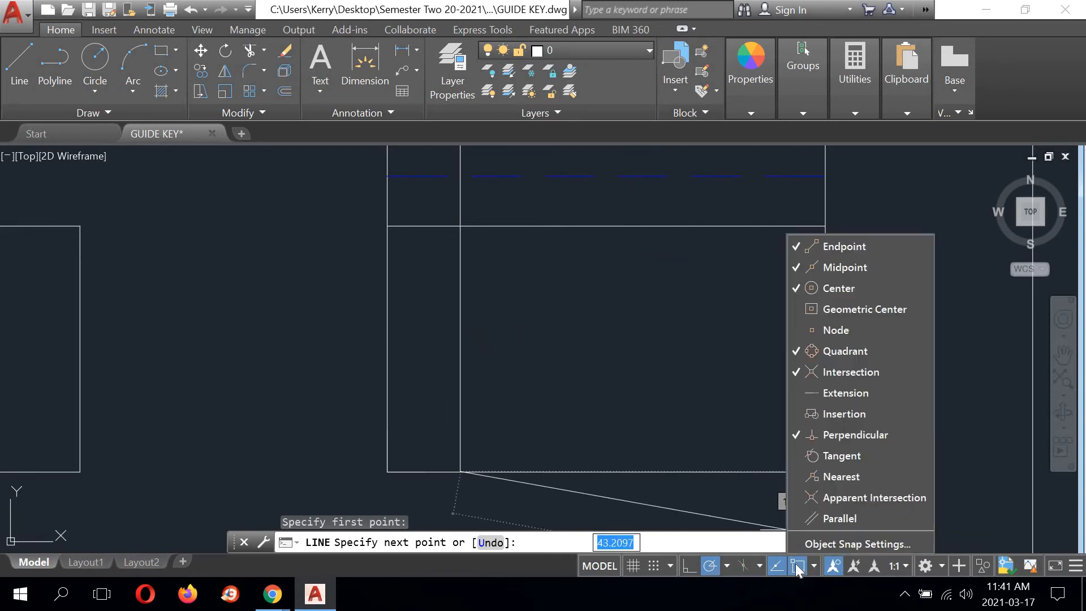
left_click(819, 544)
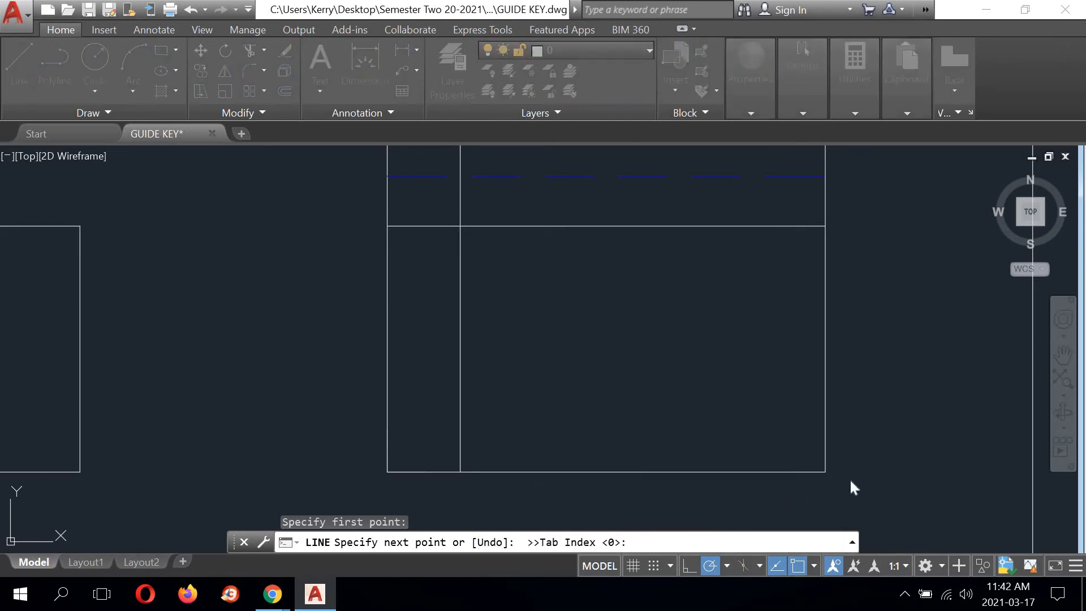
left_click(403, 217)
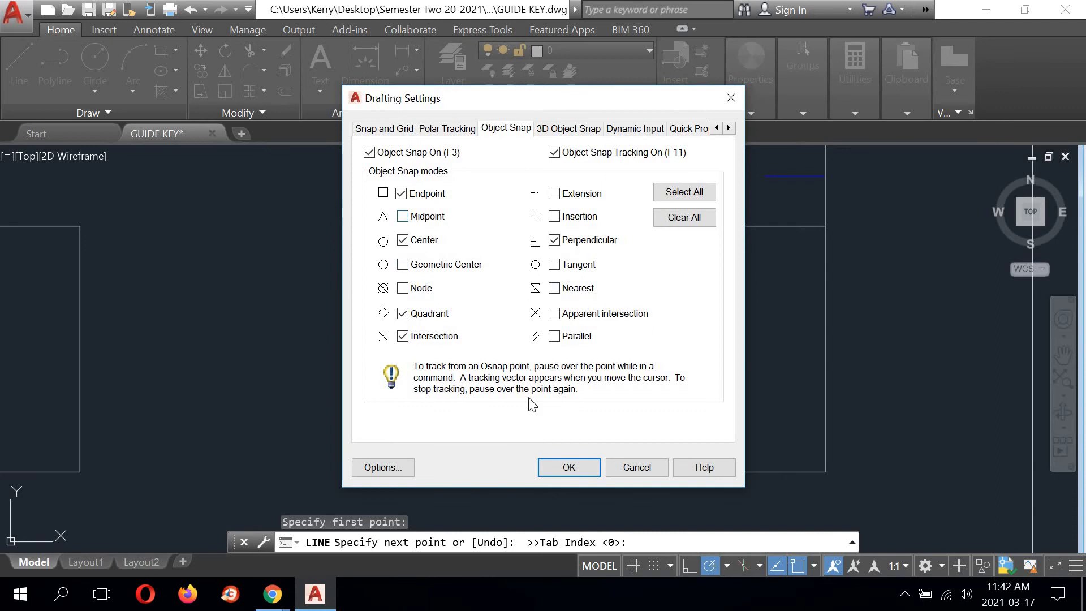
left_click(568, 468)
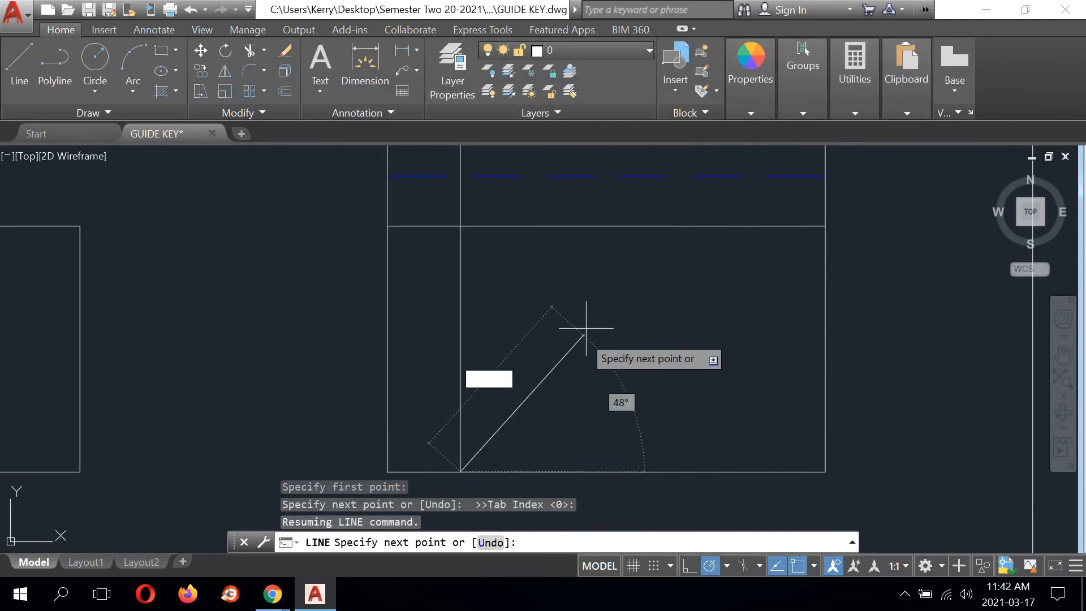
left_click(602, 225)
right_click(683, 254)
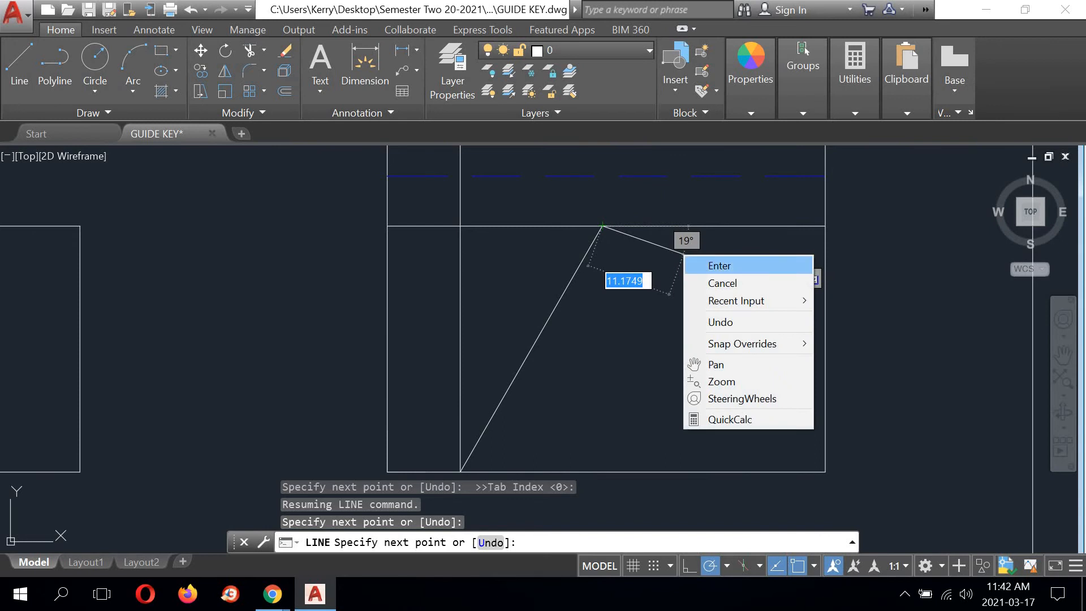
left_click(719, 266)
Step: Erase the full-height vertical construction line inside the side view
scroll(621, 377, "down", 5)
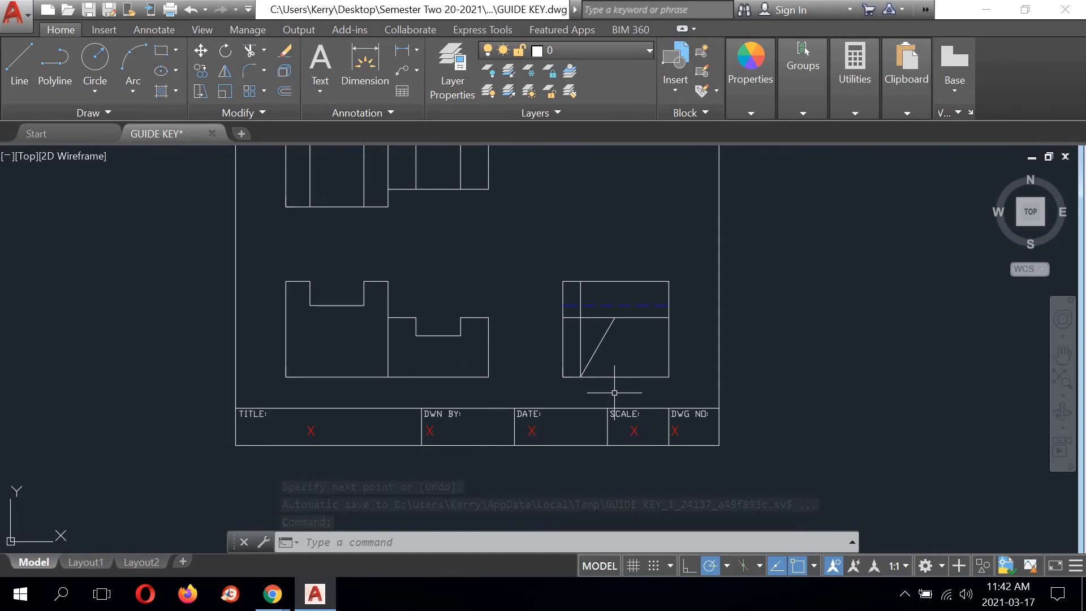
scroll(604, 333, "up", 2)
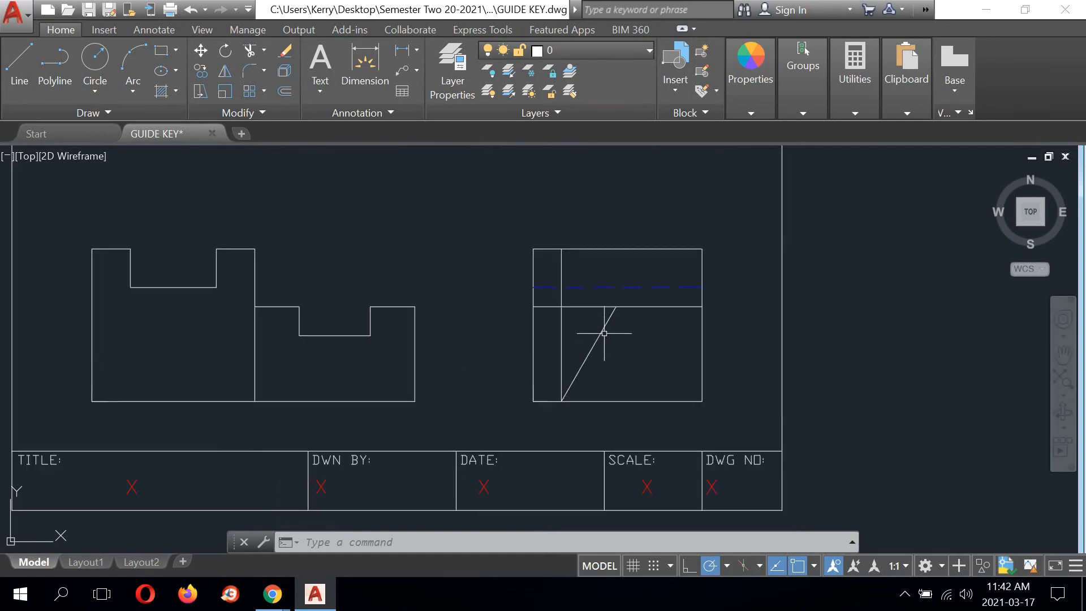
left_click(561, 320)
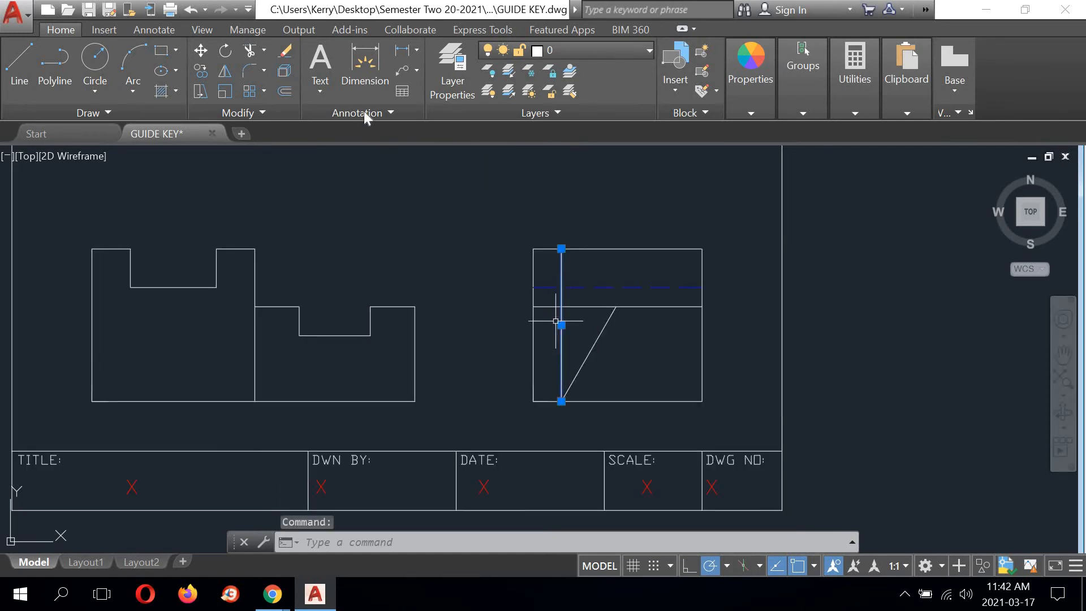
left_click(286, 53)
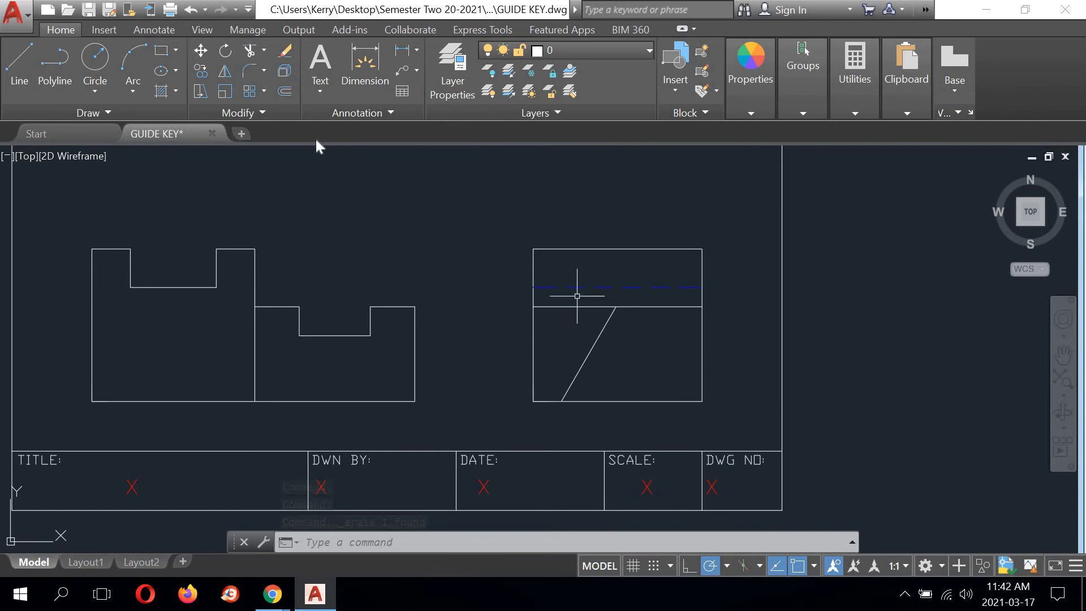
Step: Trim the part of the lower block's top line to the left of the slope, using the slope as the cutting edge
left_click(250, 55)
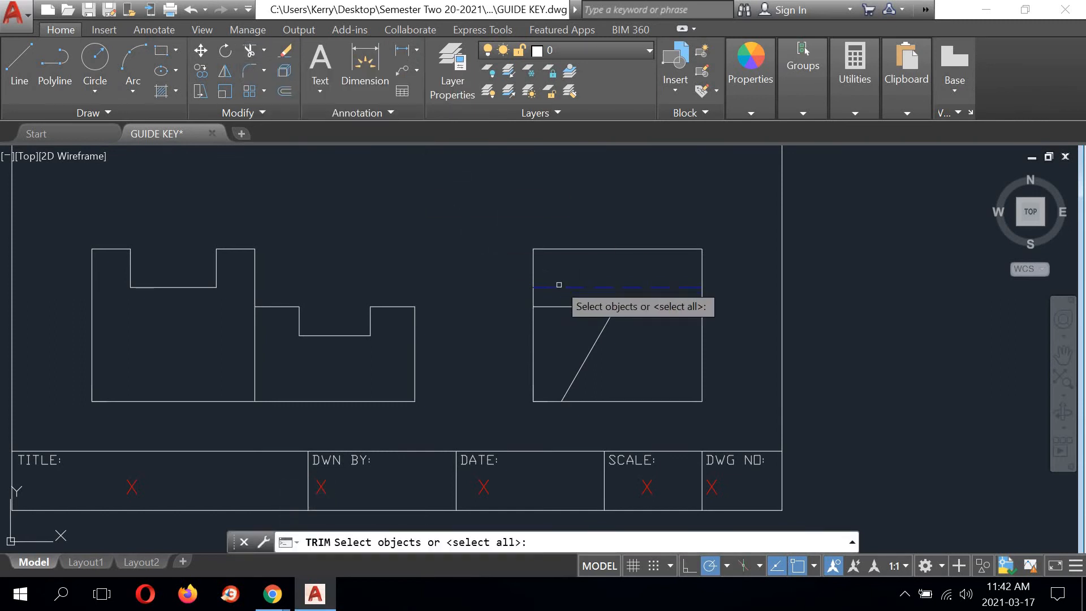
left_click(604, 320)
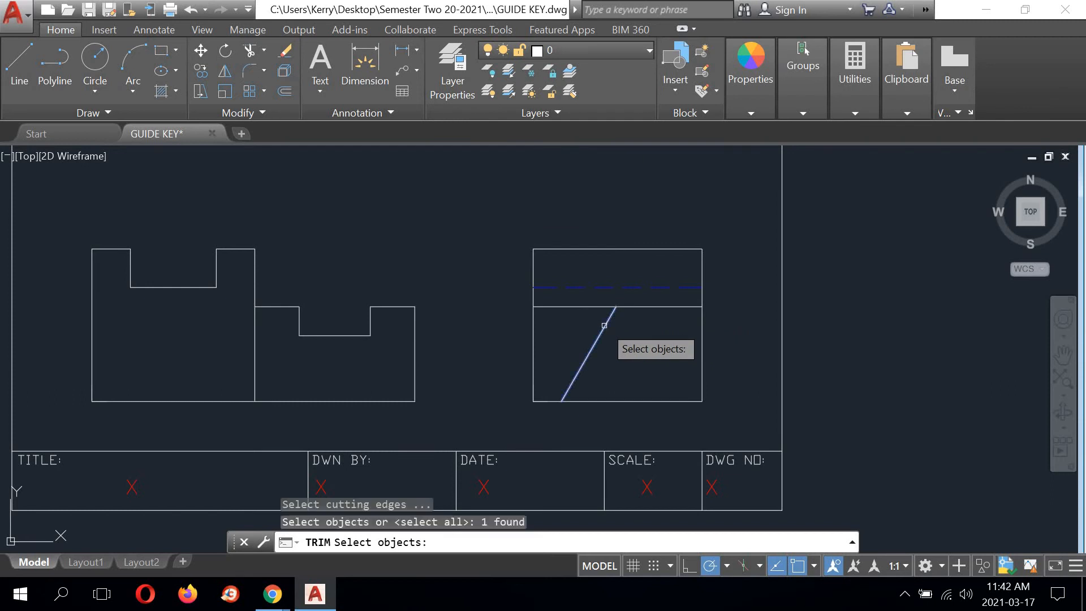
key("Return")
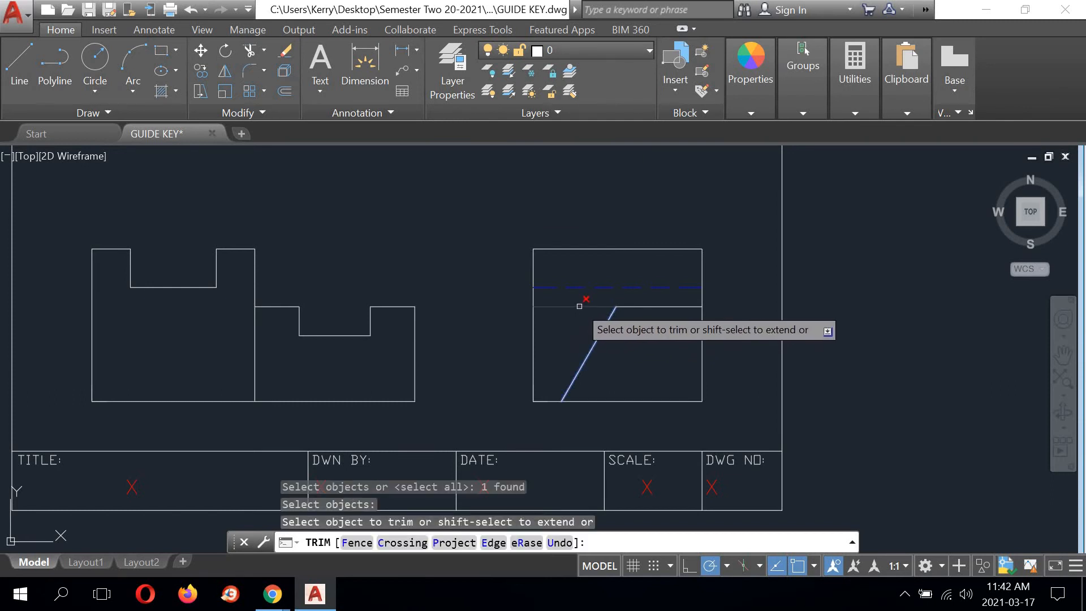
left_click(578, 307)
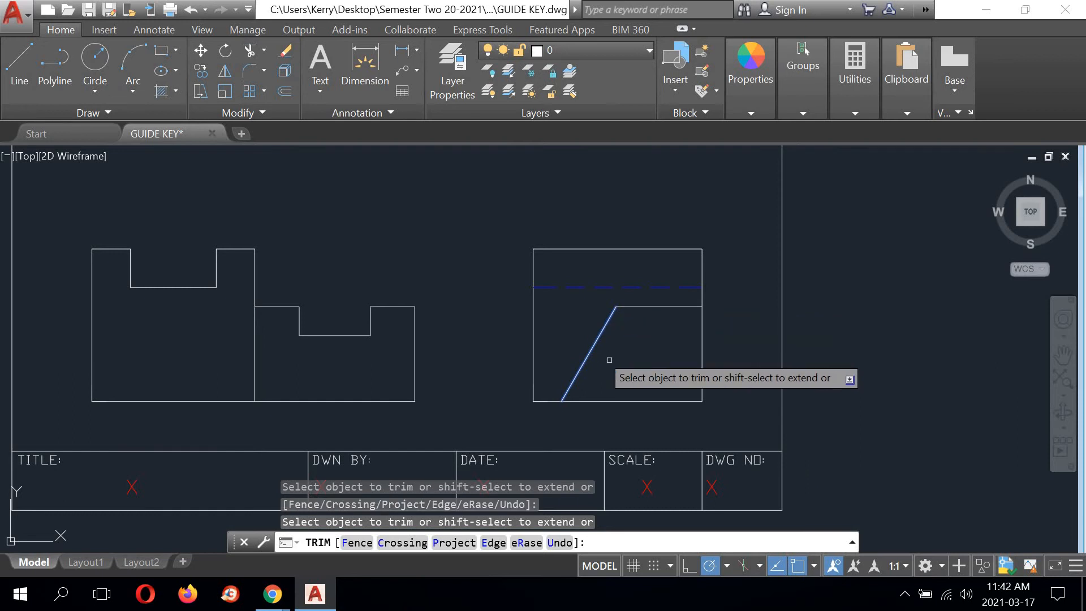
right_click(805, 259)
left_click(824, 271)
scroll(582, 379, "down", 3)
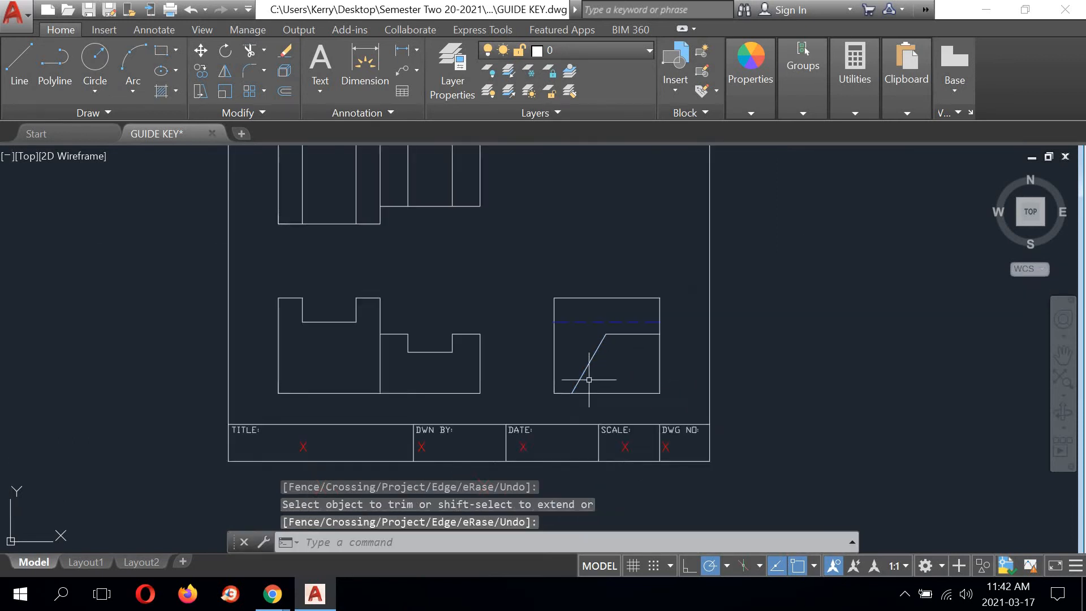
scroll(583, 379, "up", 5)
scroll(583, 379, "down", 2)
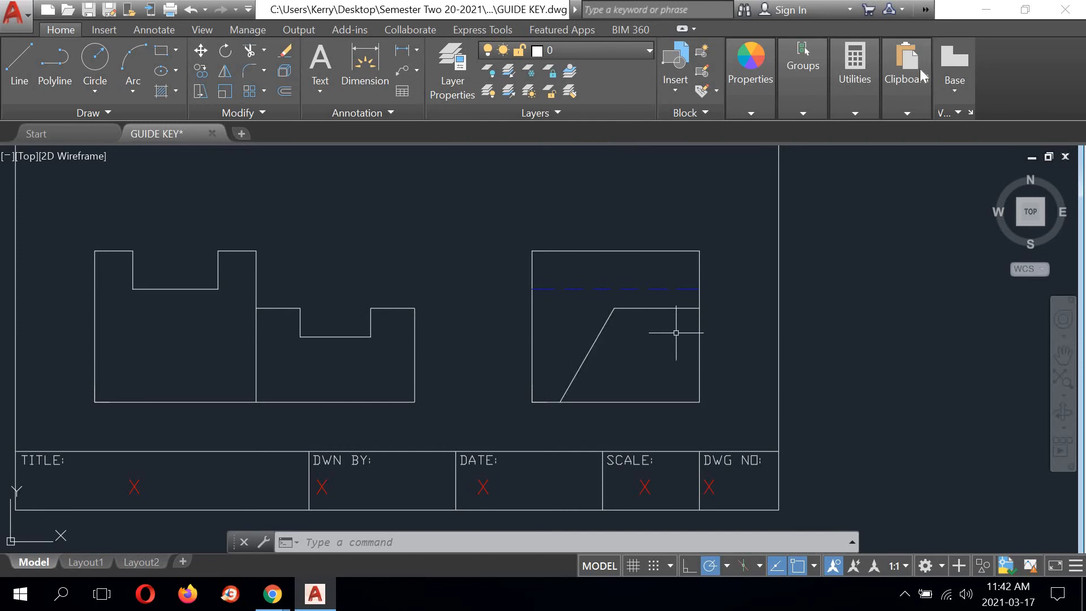
left_click(854, 107)
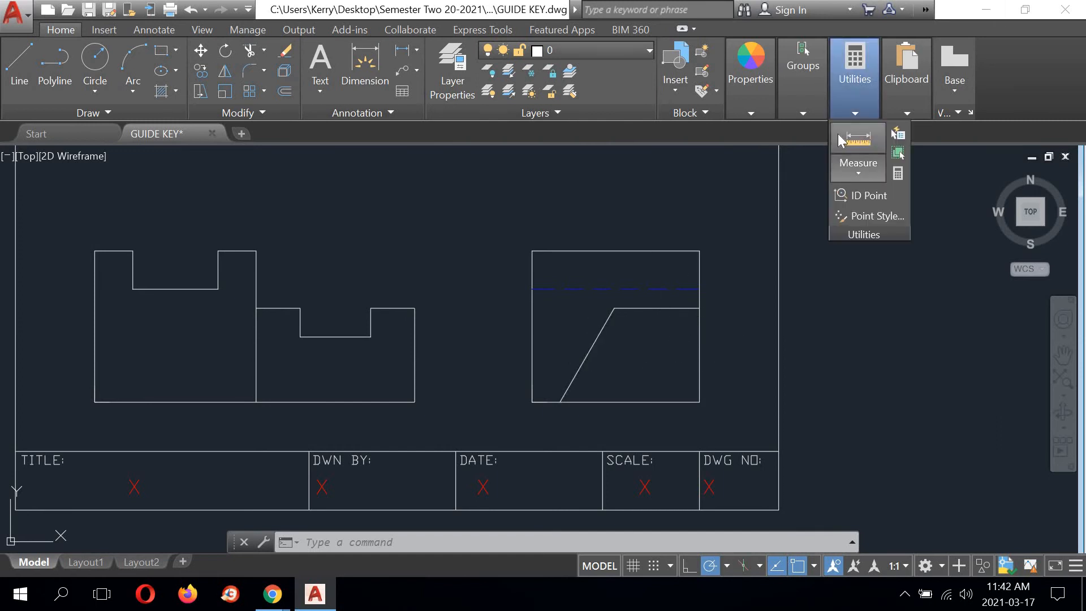
left_click(839, 140)
scroll(303, 296, "up", 2)
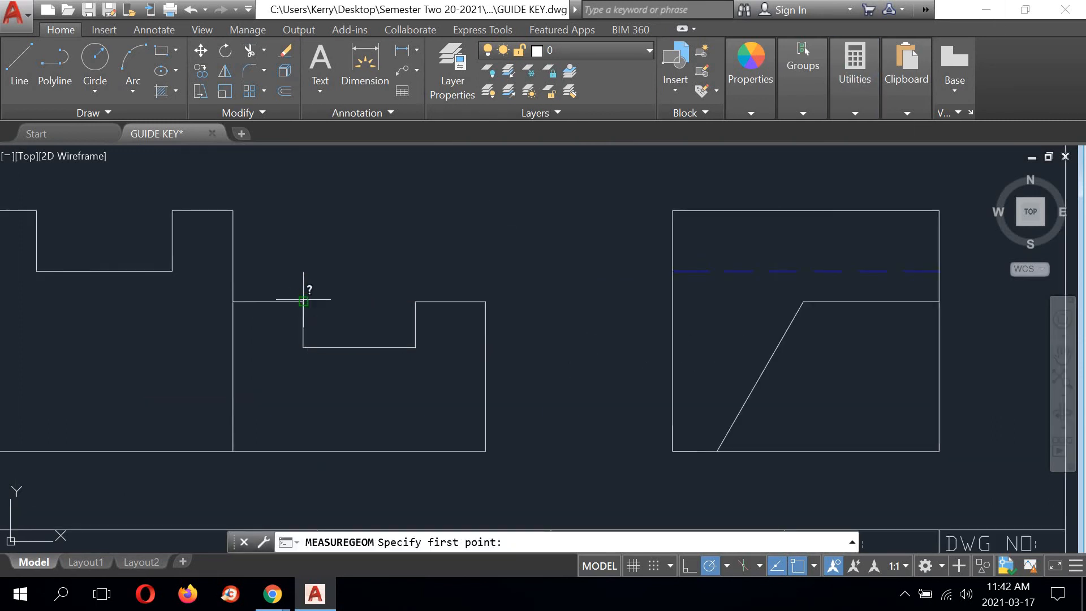
left_click(303, 301)
right_click(400, 245)
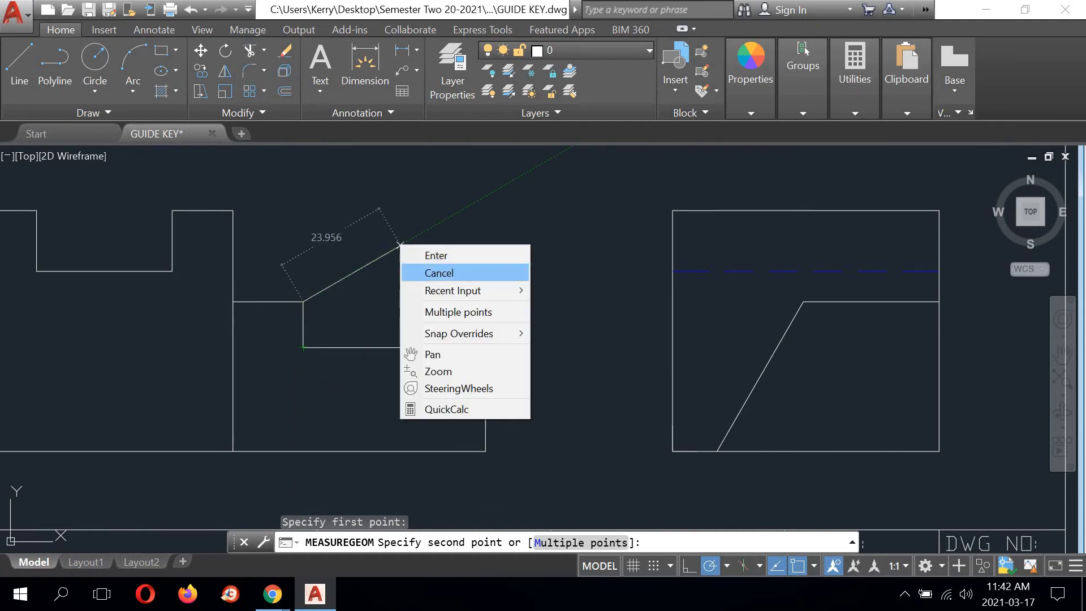
left_click(439, 273)
Step: Offset the lower block's top edge in the side view 9.8 mm downward to mark the slot's depth
scroll(363, 250, "down", 2)
scroll(460, 274, "up", 1)
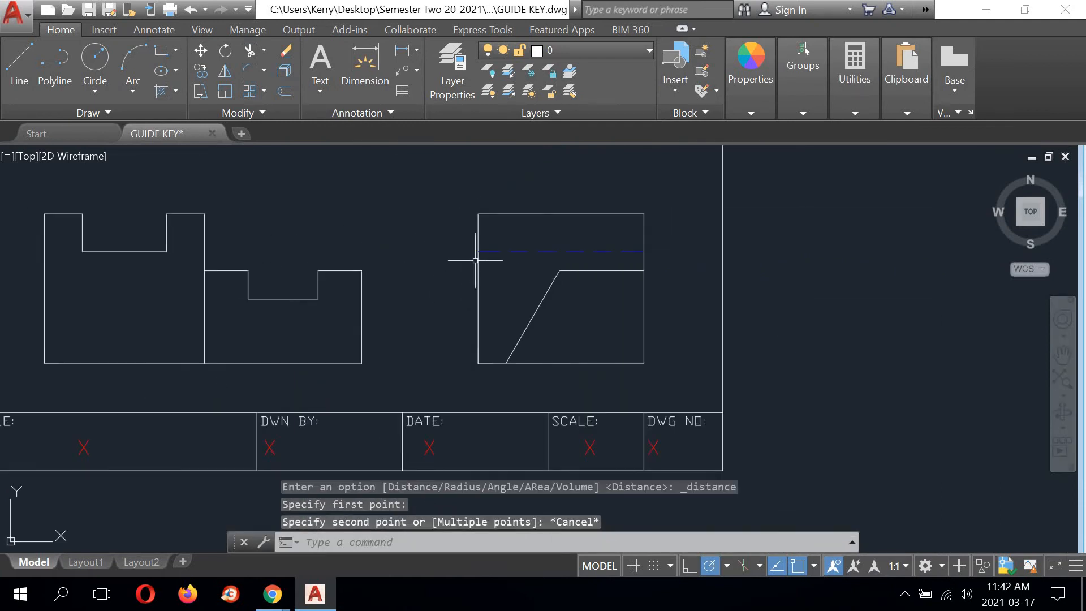
left_click(284, 91)
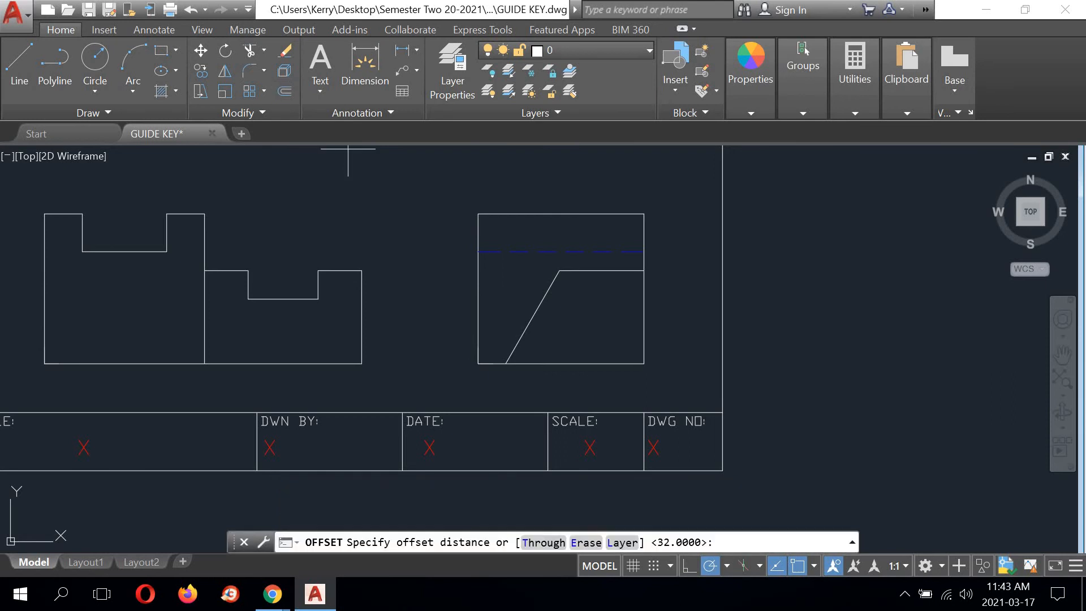
type("9.8")
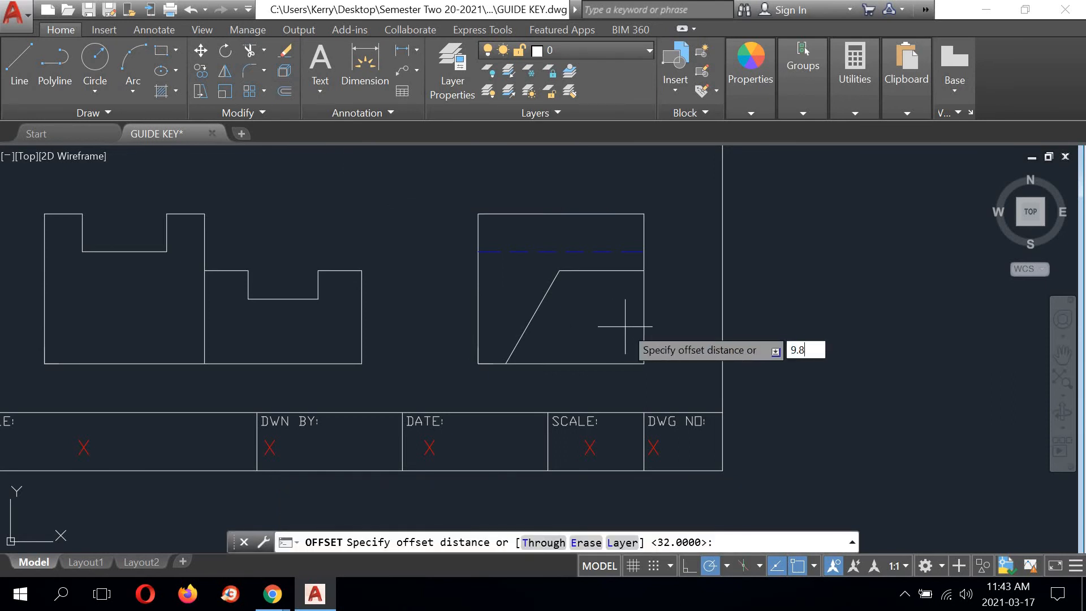
key("Return")
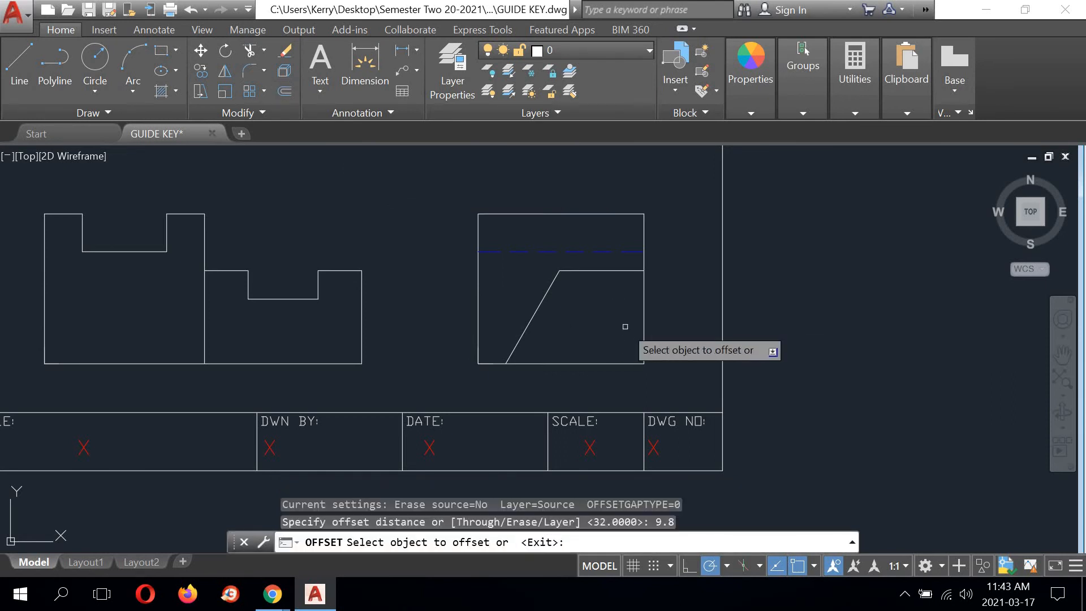
left_click(597, 270)
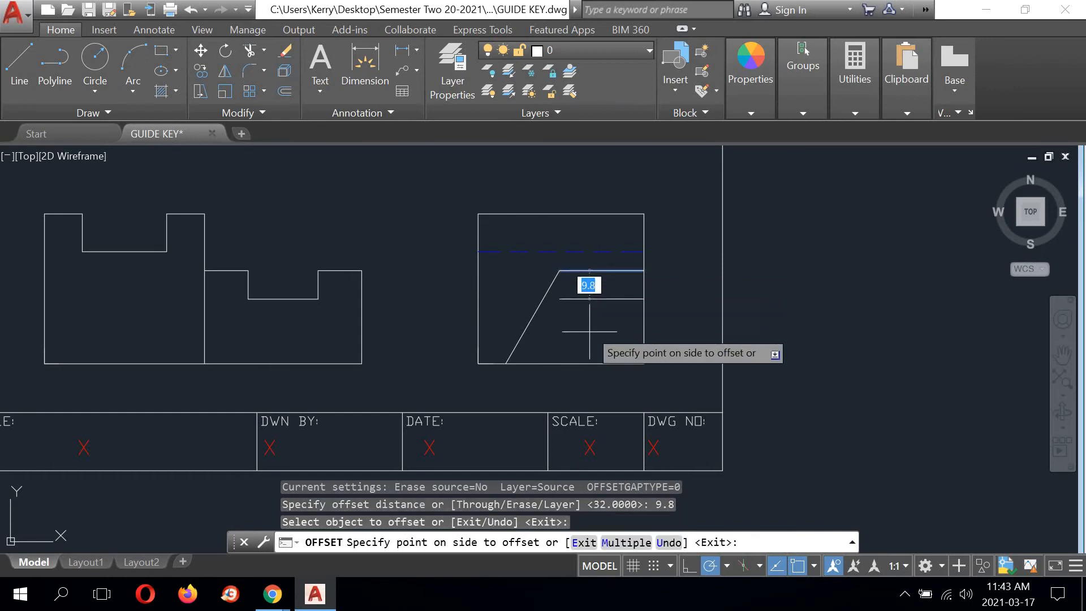
left_click(586, 284)
right_click(679, 264)
left_click(693, 270)
Step: Stretch the slot-depth line's left end to meet the slope and assign the line to the Hidden layer
scroll(506, 282, "up", 4)
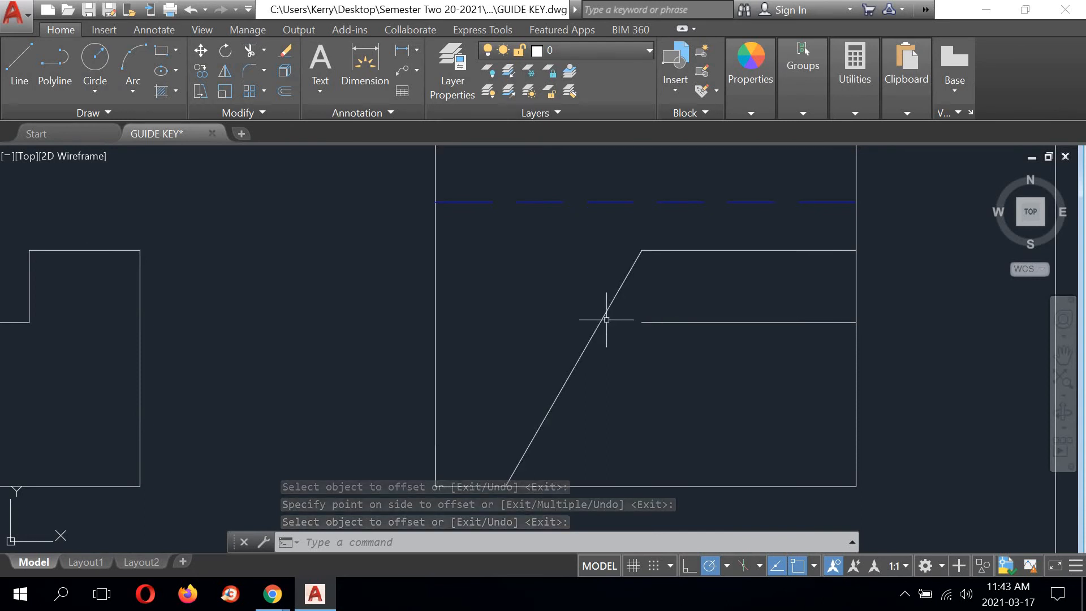
left_click(647, 321)
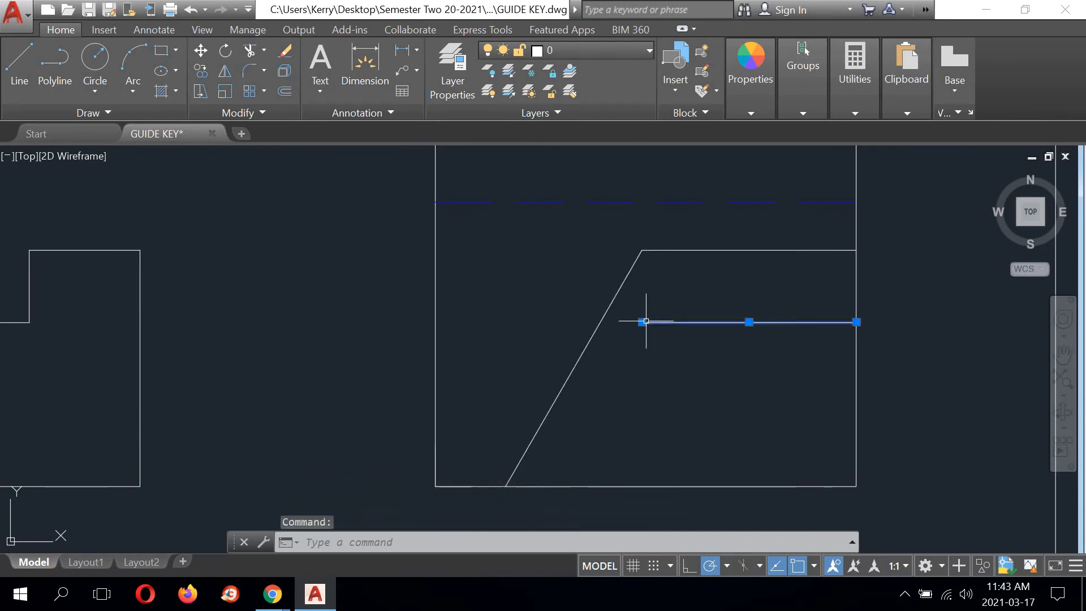
left_click(642, 322)
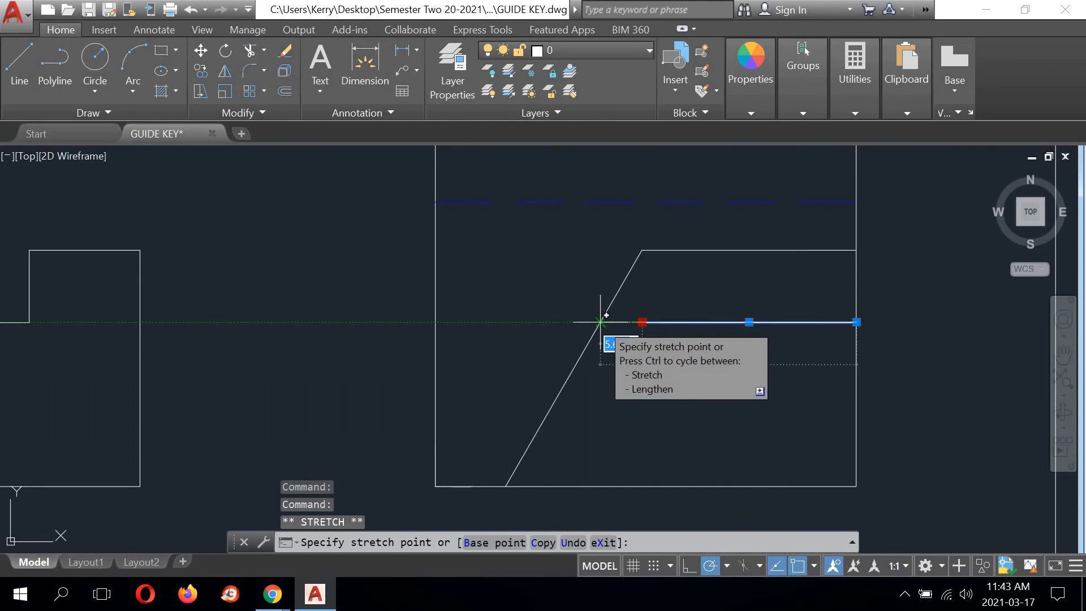
left_click(600, 322)
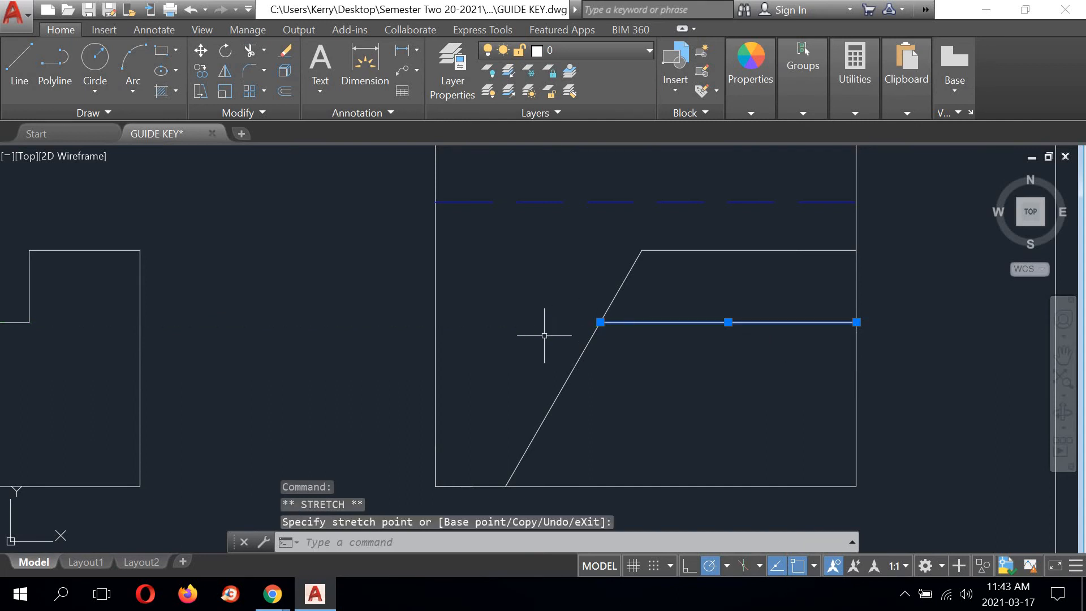
left_click(620, 50)
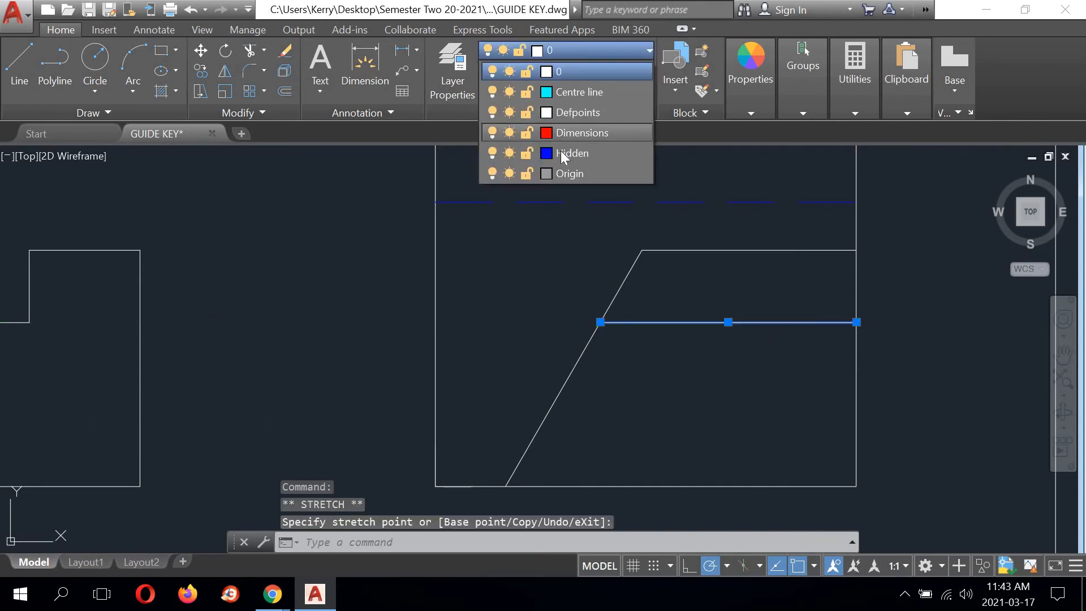
left_click(561, 151)
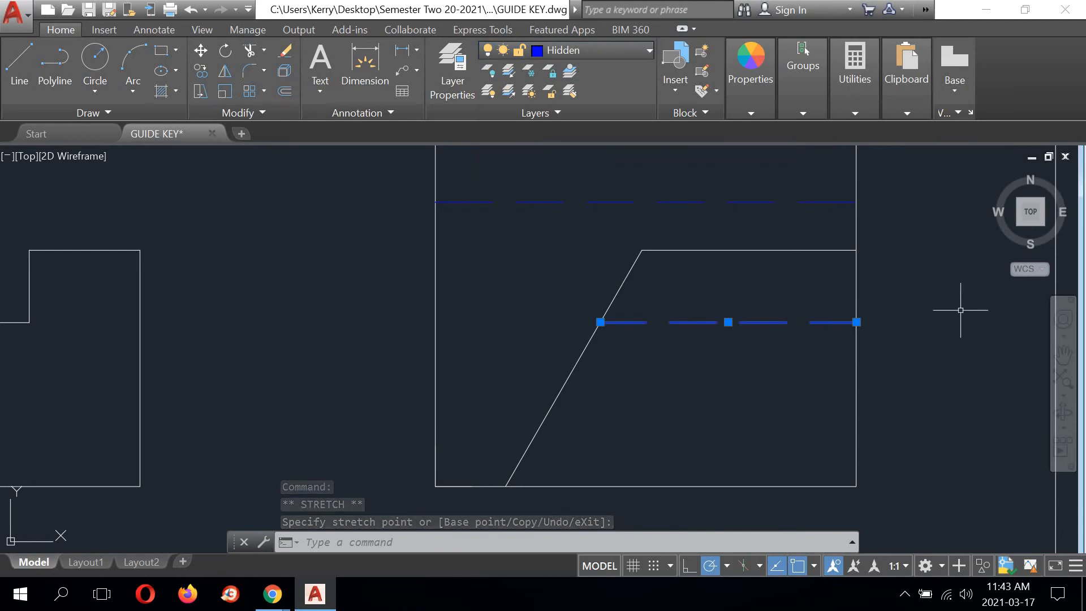
type("o")
key("Return")
right_click(958, 286)
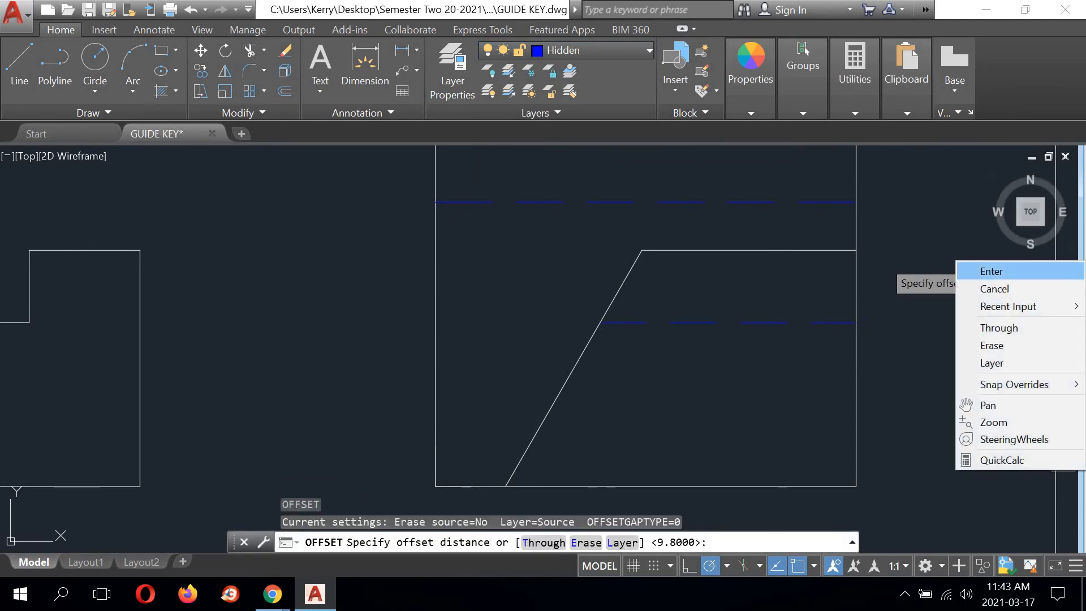
left_click(968, 288)
scroll(832, 338, "down", 5)
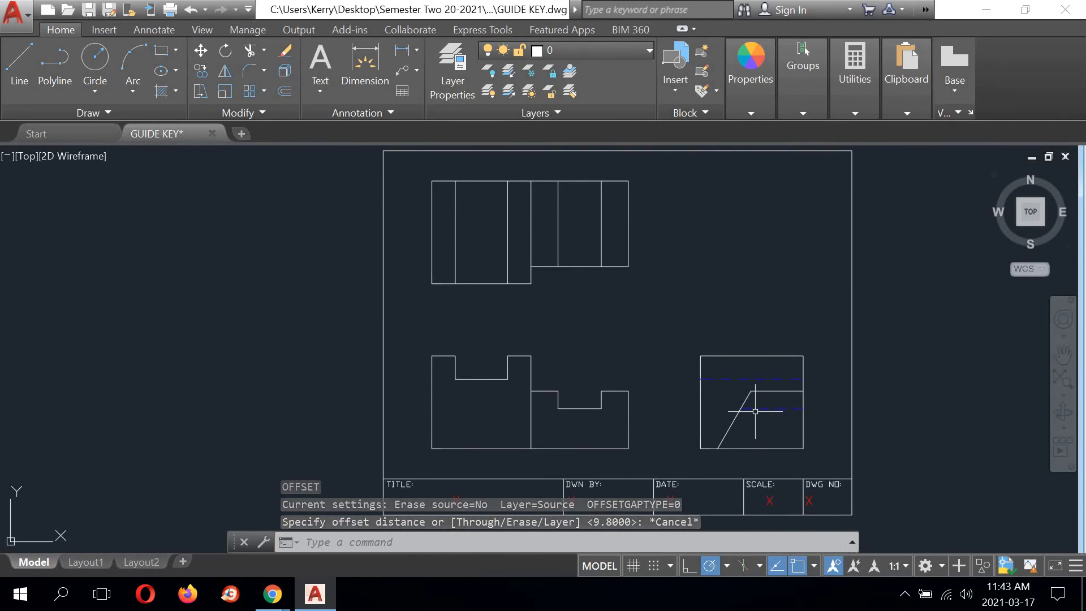
scroll(770, 414, "up", 2)
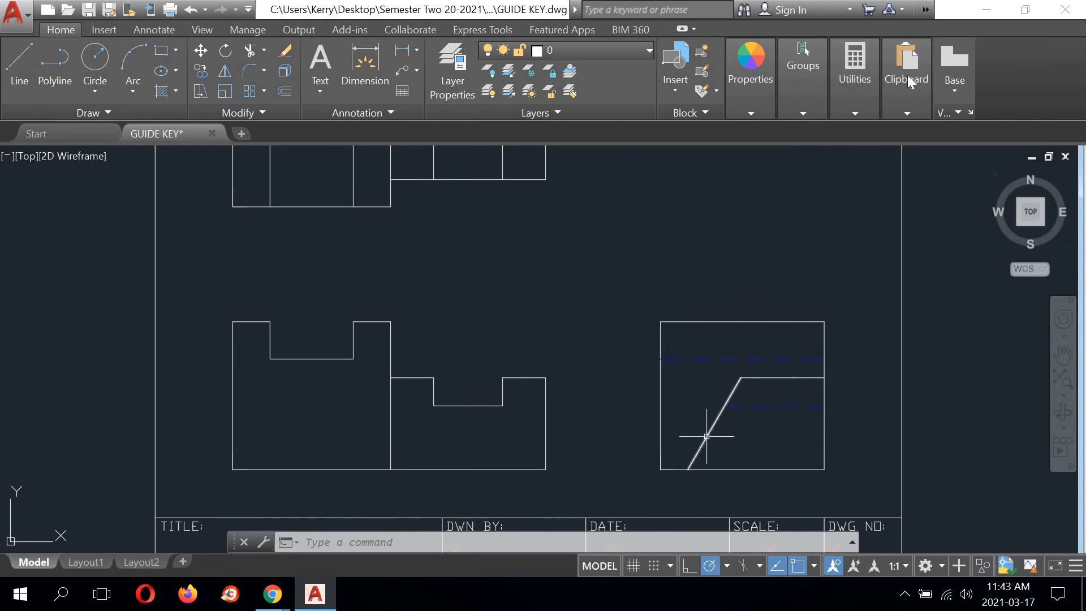
Step: Measure the distance along the side view's base between the foot of the slope and the adjacent outer corner
left_click(851, 108)
left_click(858, 138)
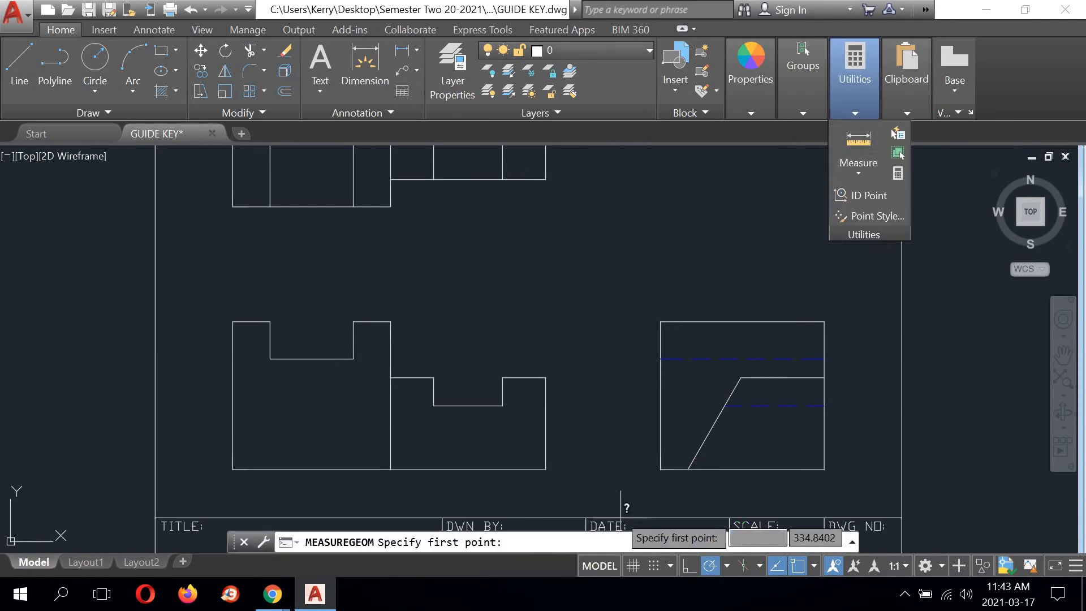
scroll(709, 486, "up", 2)
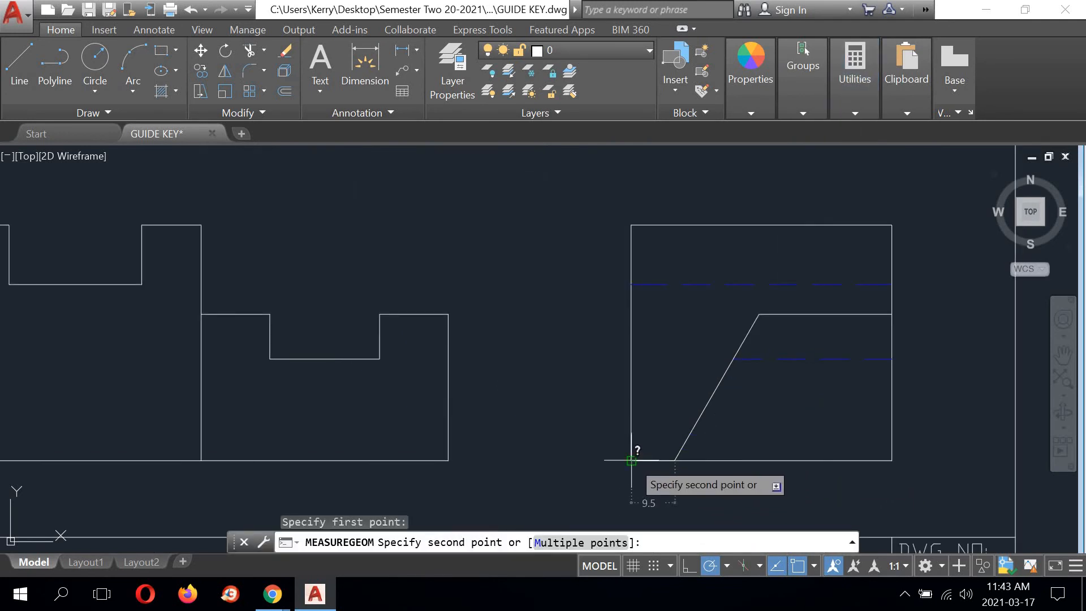
right_click(715, 278)
left_click(752, 302)
Step: Measure the step between the front edges of the two blocks in the top view
middle_click_drag(484, 275, 733, 223)
right_click(734, 225)
left_click(751, 236)
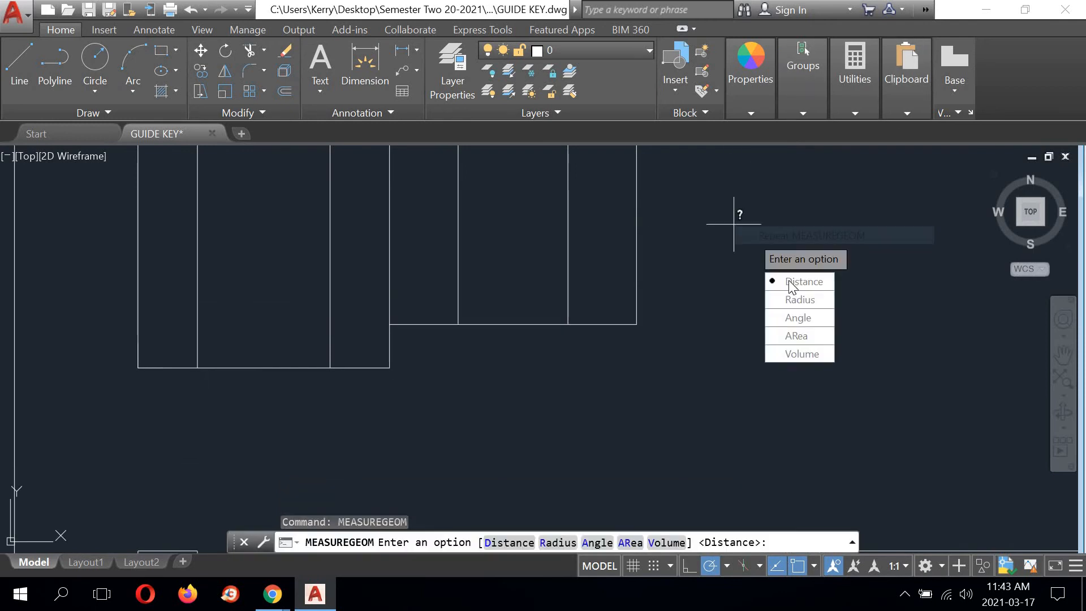
key("Down")
key("Return")
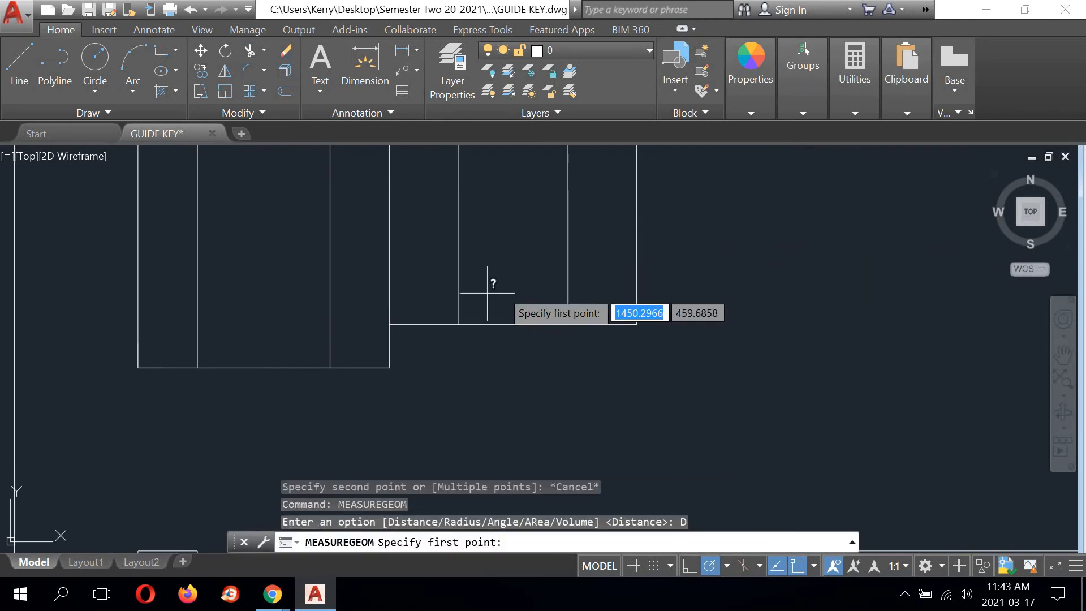
left_click(390, 324)
right_click(510, 378)
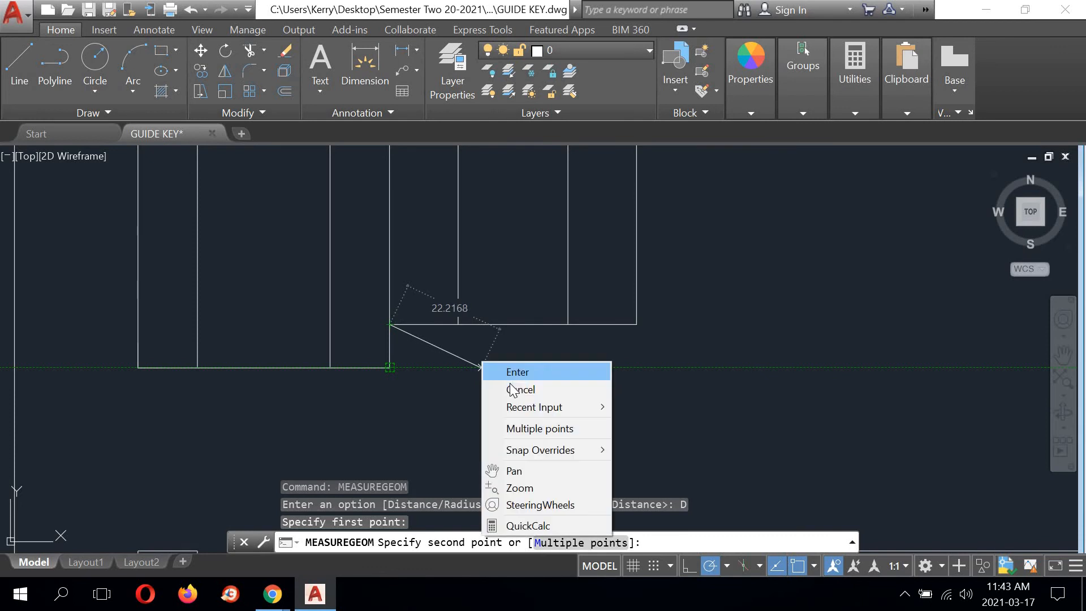
left_click(509, 385)
Step: Switch to Chrome and examine the slot and slope of the Guide Key isometric reference
scroll(561, 337, "down", 5)
middle_click_drag(562, 337, 593, 225)
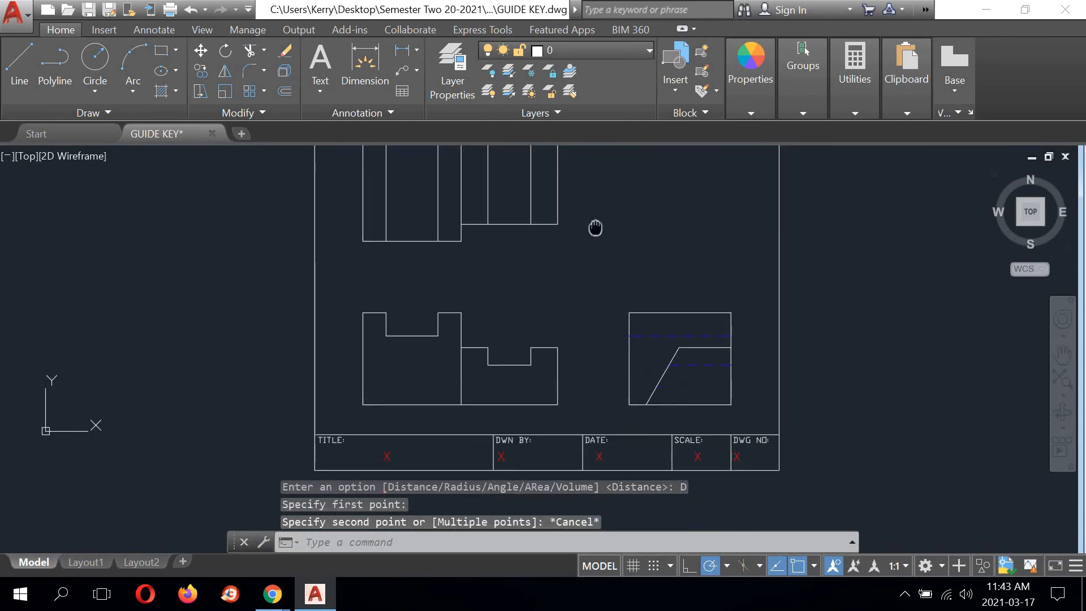
middle_click_drag(504, 305, 493, 378)
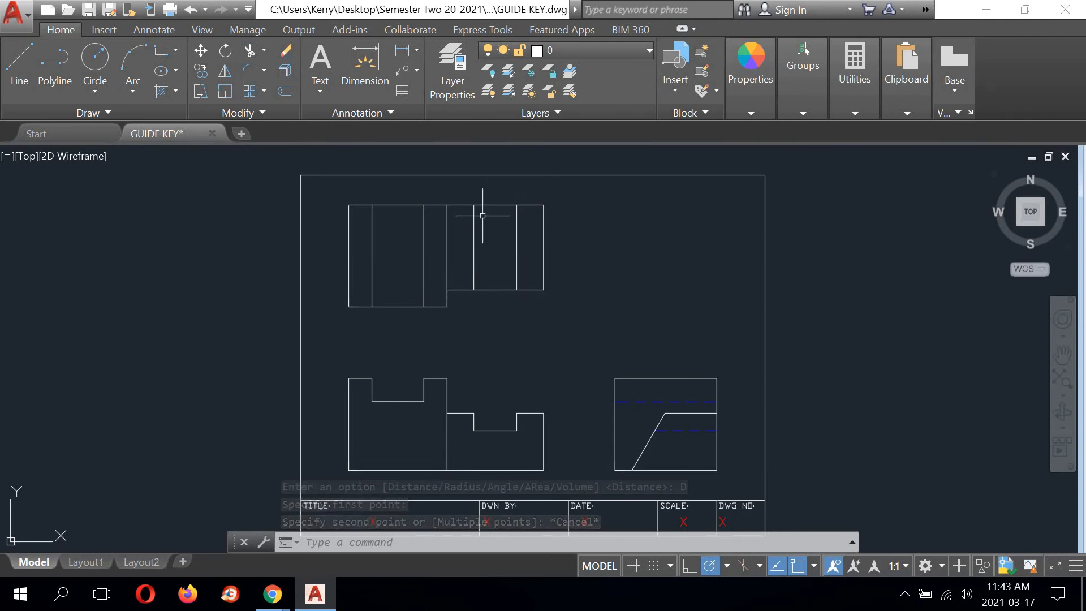
scroll(502, 254, "up", 2)
middle_click_drag(499, 252, 485, 301)
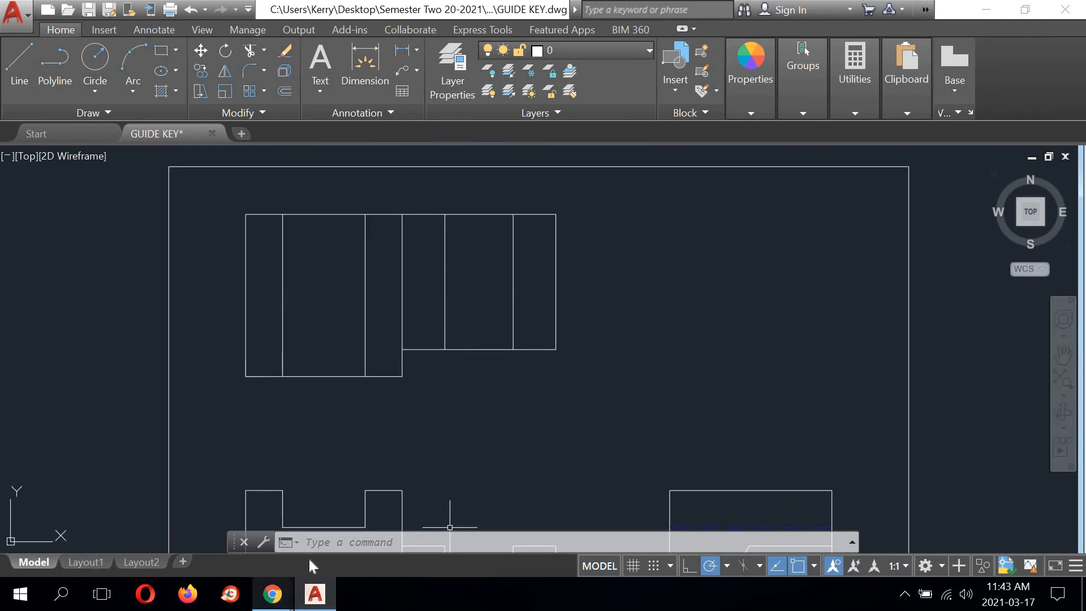
left_click(272, 594)
left_click(396, 506)
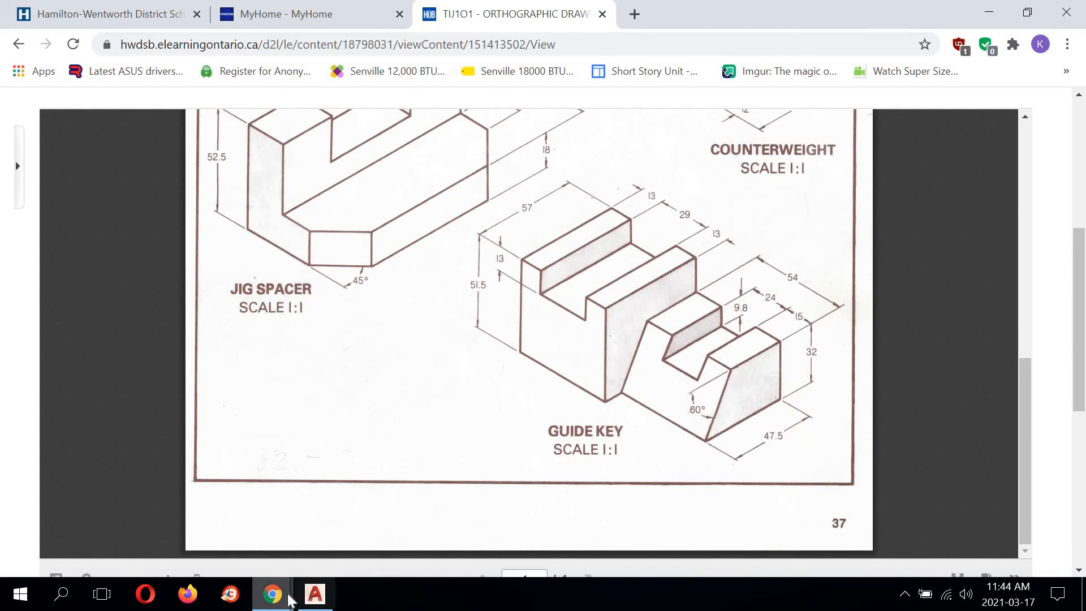
Step: Return to AutoCAD and measure the length of the lower slot's hidden line in the side view, from the outer edge to the slope
left_click(315, 594)
mouse_move(699, 424)
middle_mouse_down()
mouse_move(635, 315)
mouse_move(629, 273)
middle_mouse_up()
middle_click_drag(703, 448, 679, 420)
scroll(679, 420, "down", 2)
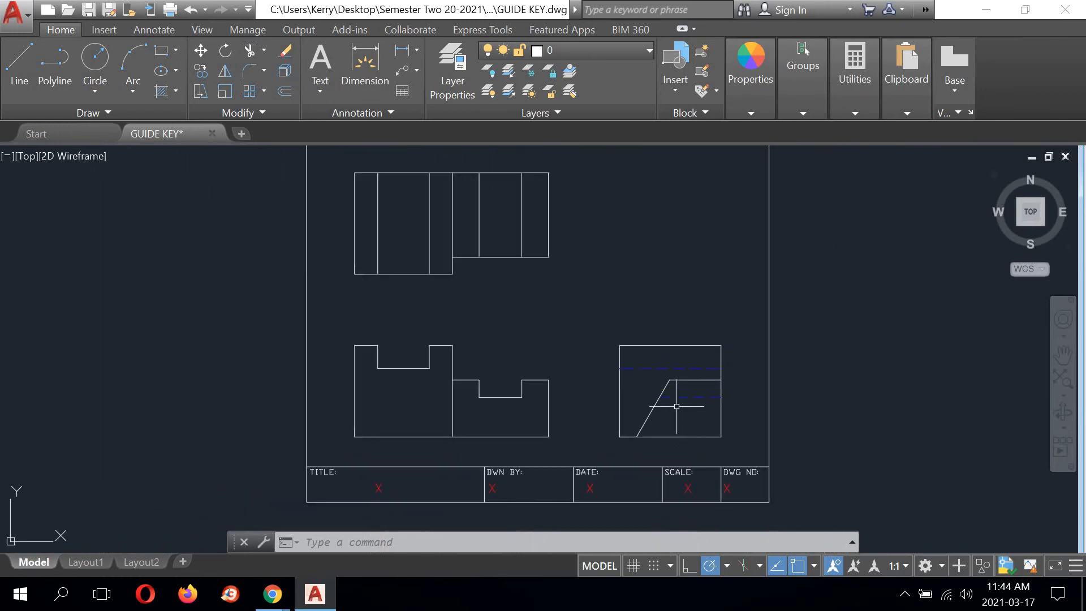
scroll(676, 406, "up", 4)
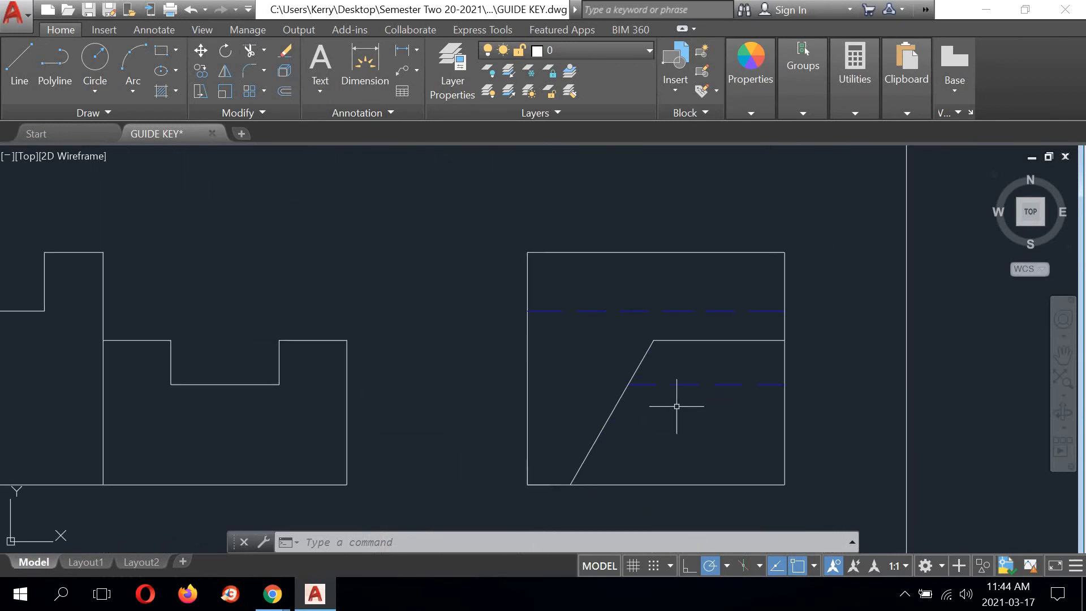
left_click(855, 113)
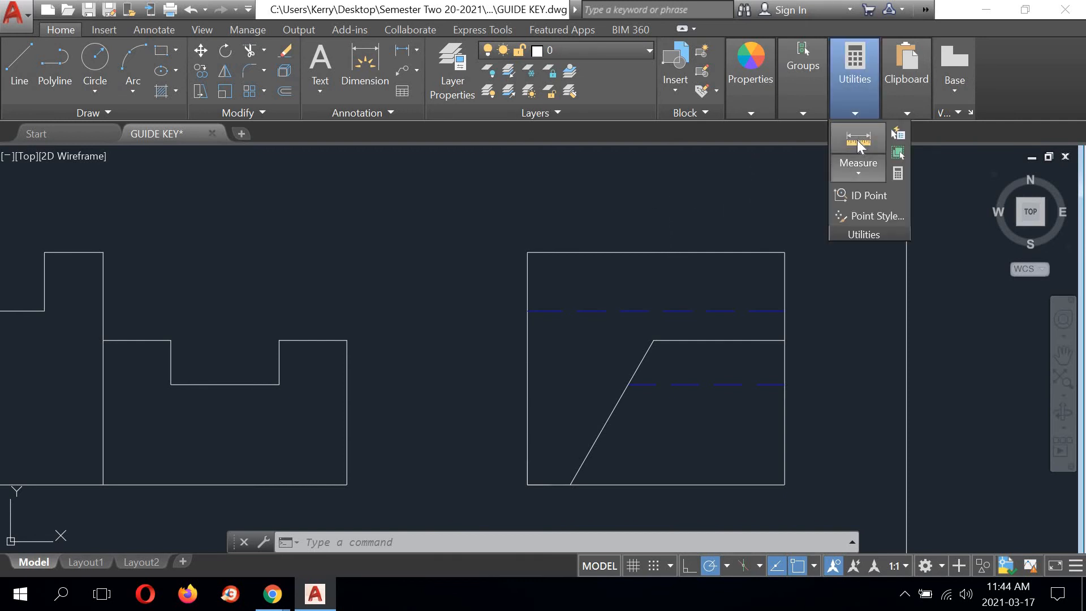
left_click(856, 140)
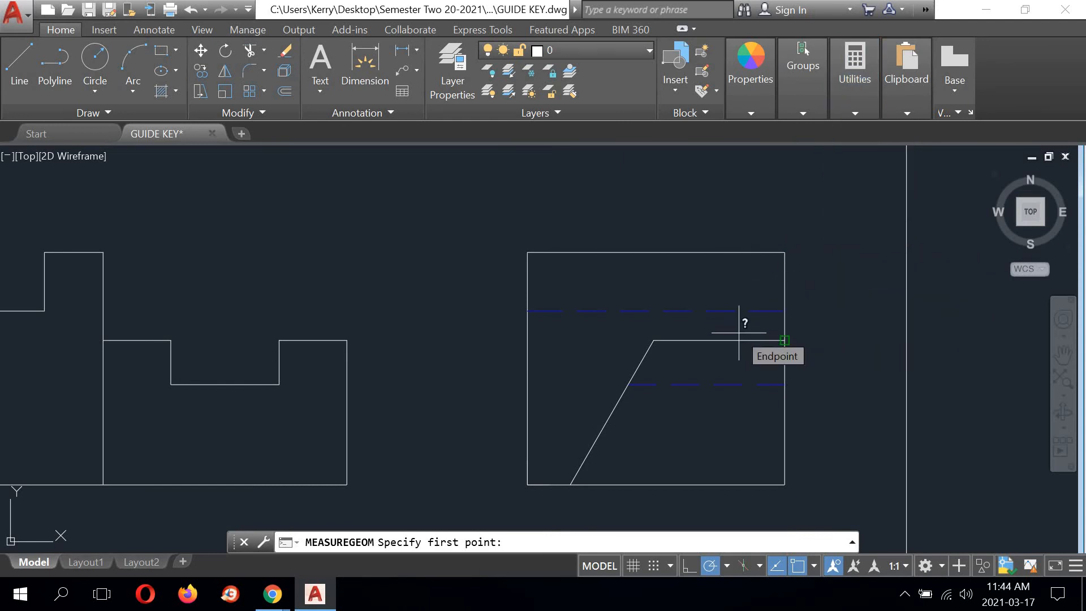
left_click(784, 384)
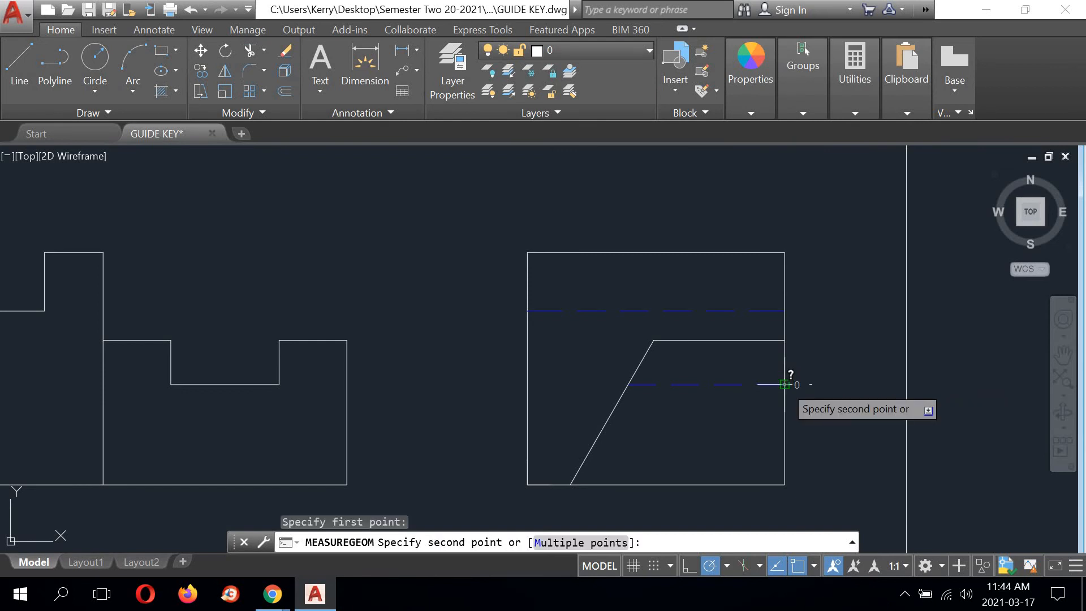
left_click(628, 384)
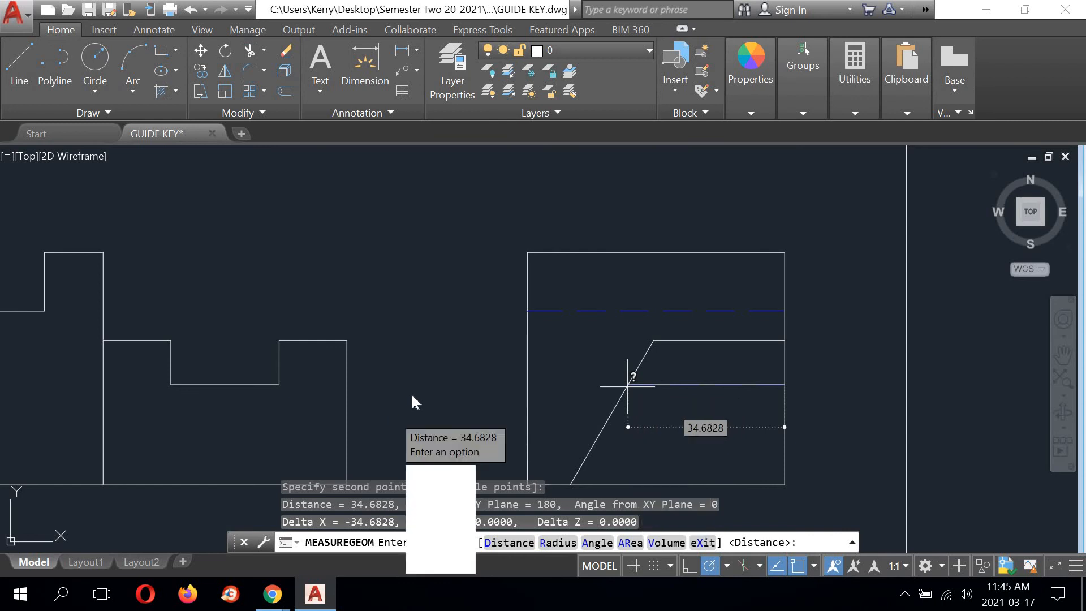
right_click(436, 377)
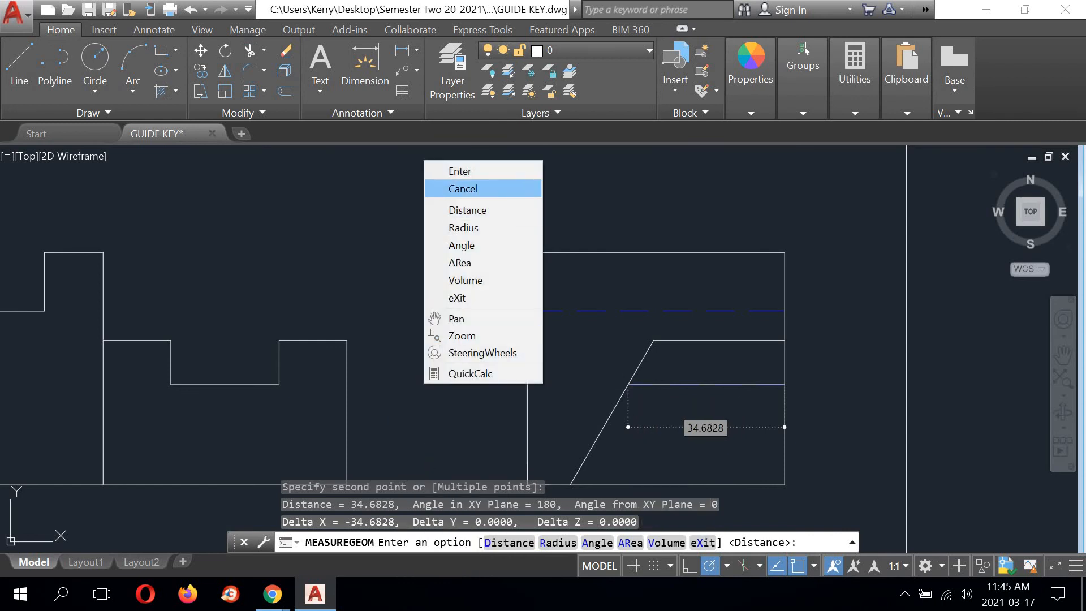
left_click(447, 184)
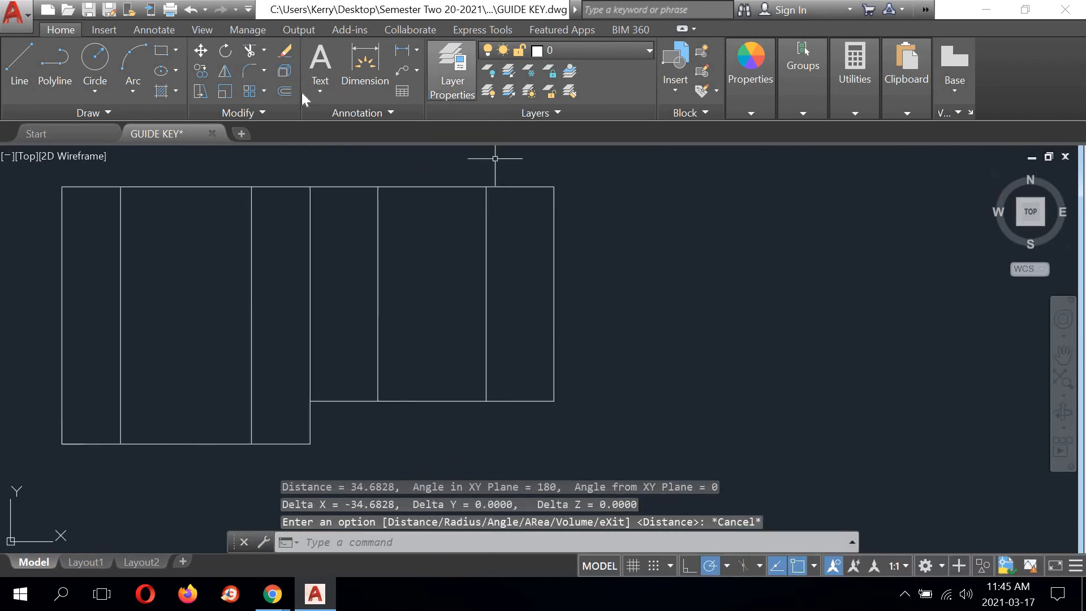
Step: Offset the top view's back edge 34.6828 mm toward the front to mark where the lower block's slot floor ends
left_click(285, 91)
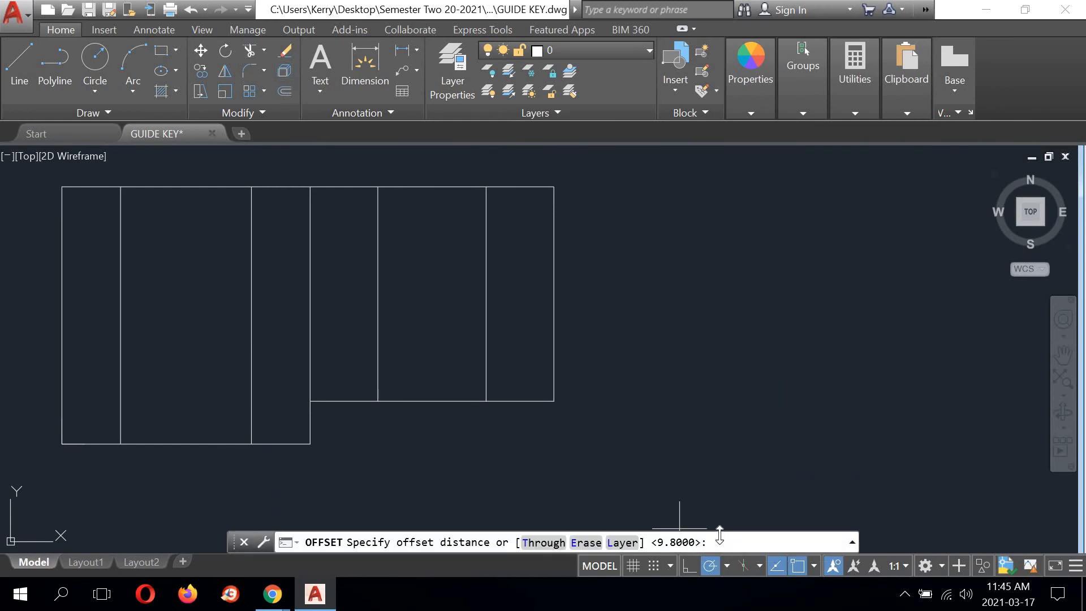
type("34.")
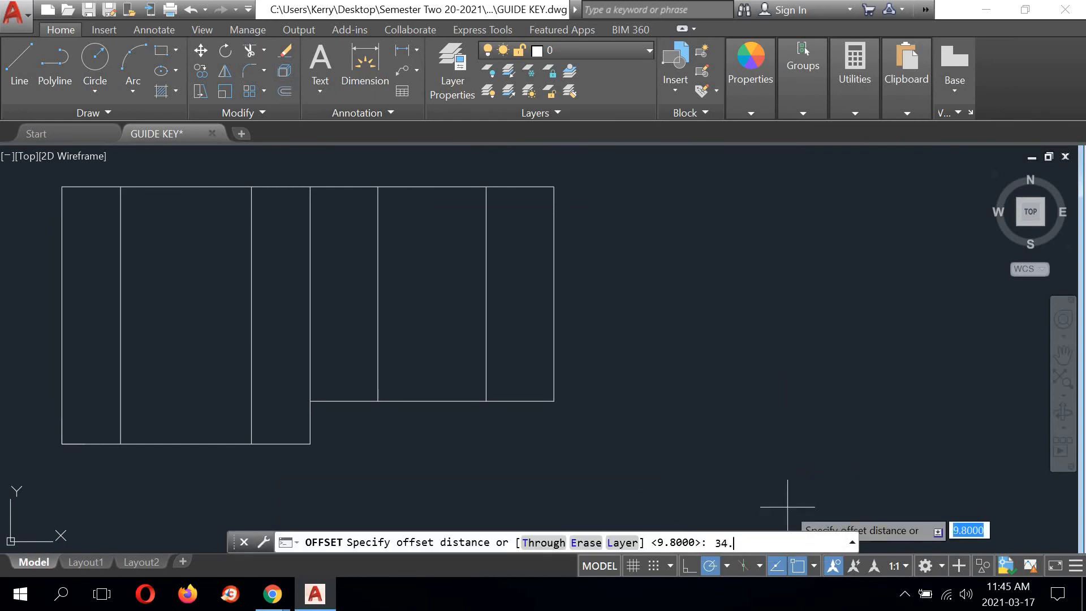
type("6828")
key("Return")
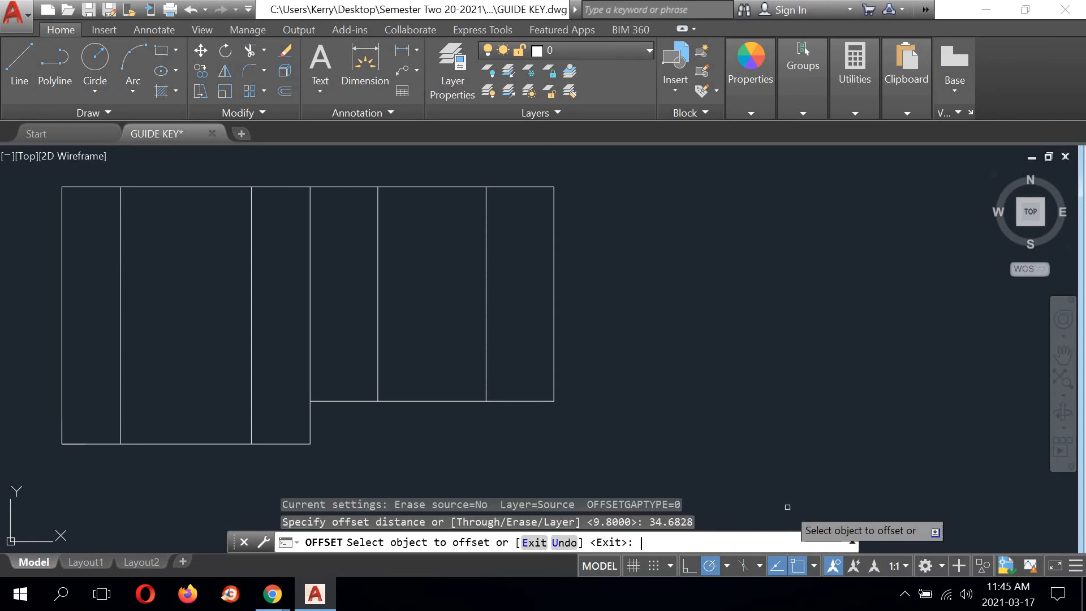
left_click(435, 185)
left_click(417, 368)
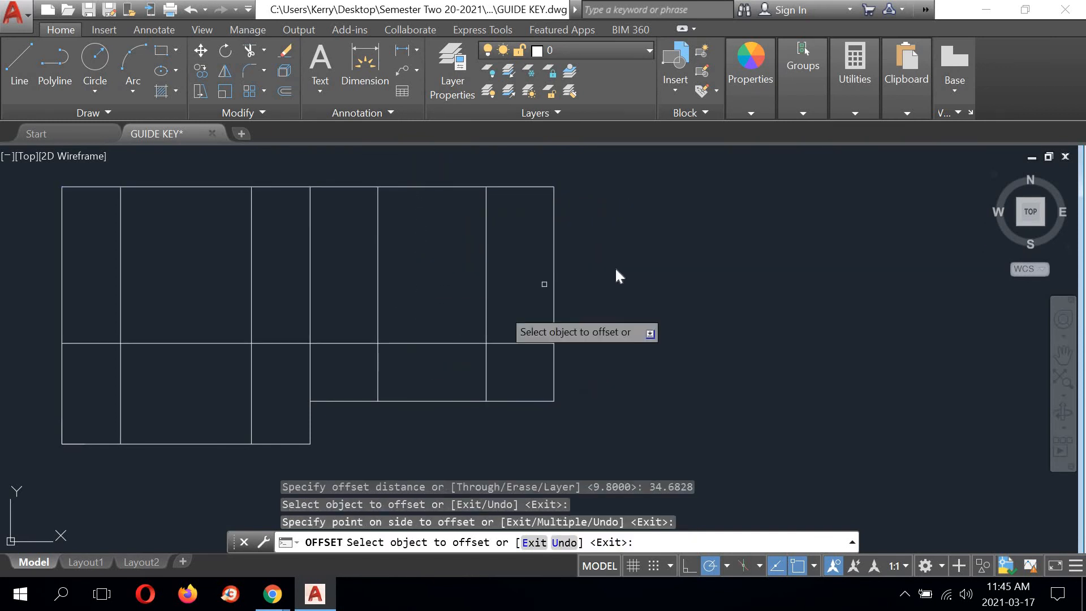
right_click(607, 266)
left_click(638, 276)
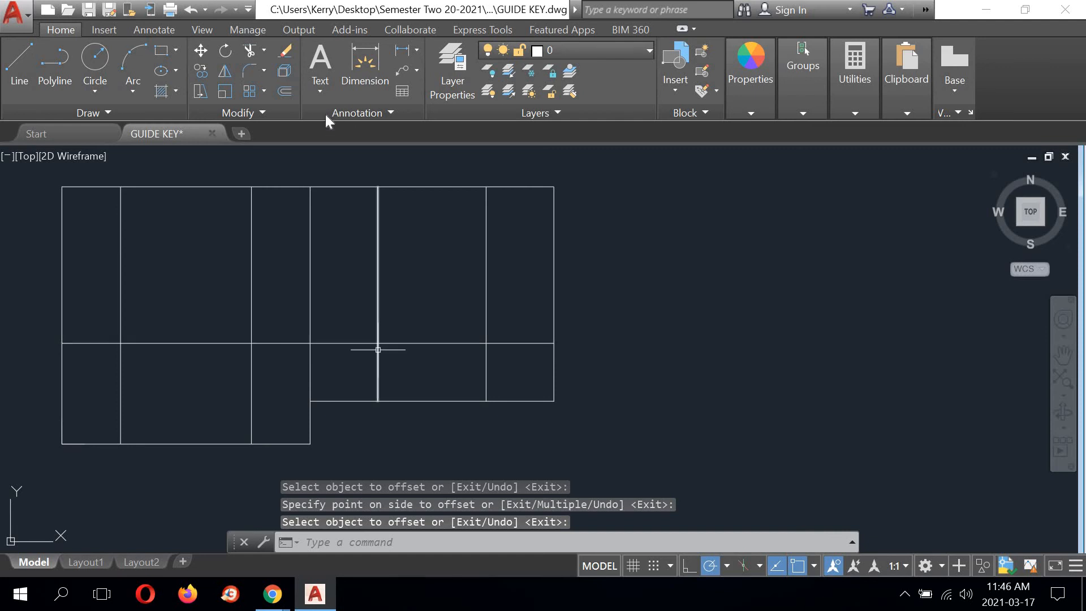
Step: Trim the offset line on both sides of the lower block's slot, using the slot's two vertical lines as cutting edges
left_click(249, 50)
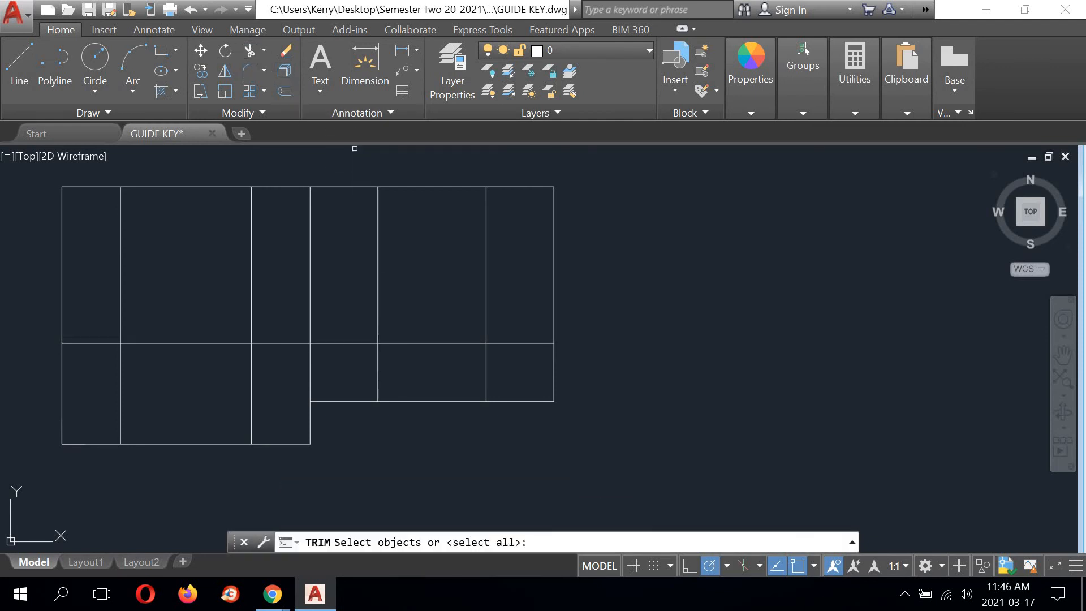
left_click(378, 289)
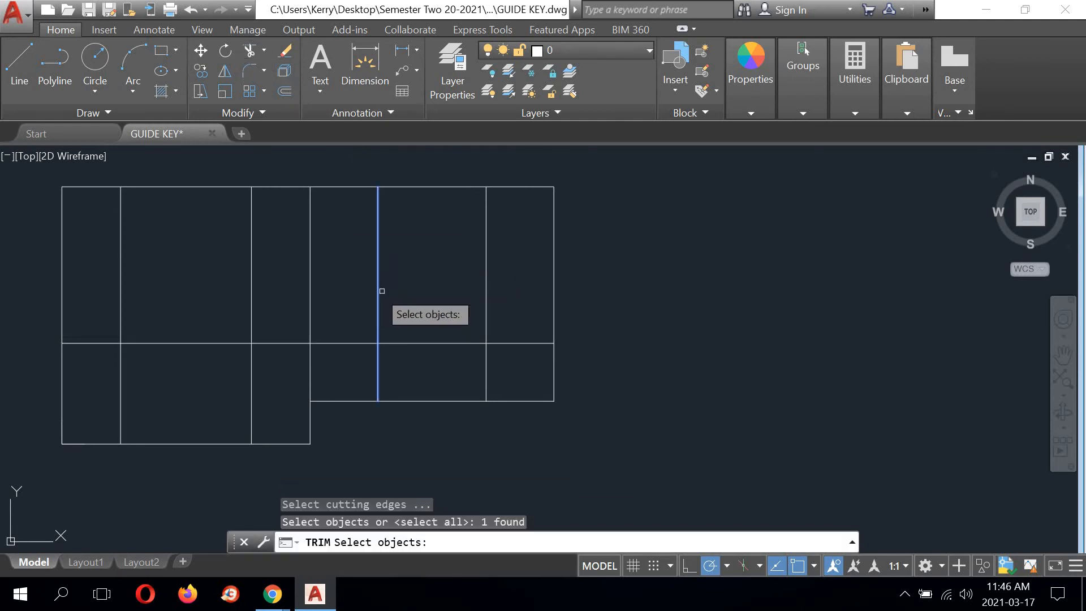
left_click(484, 288)
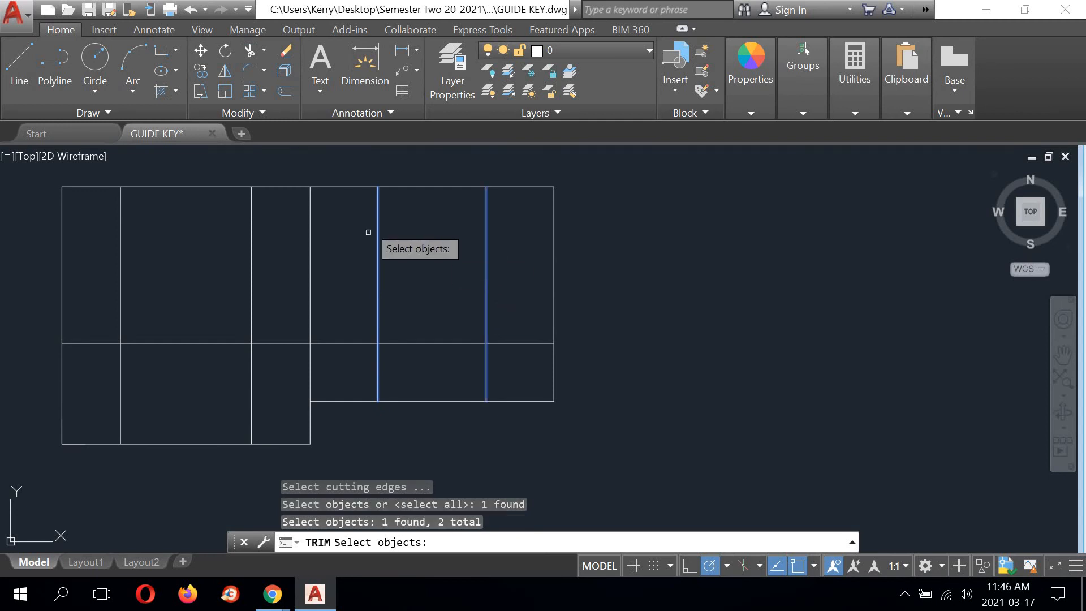
key("Return")
left_click(346, 342)
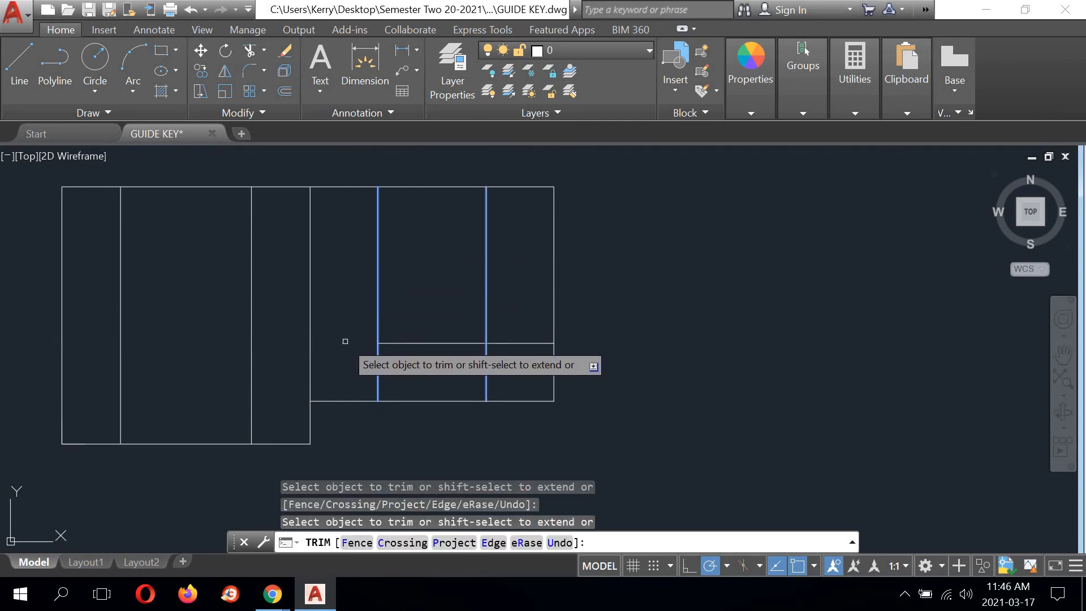
left_click(526, 342)
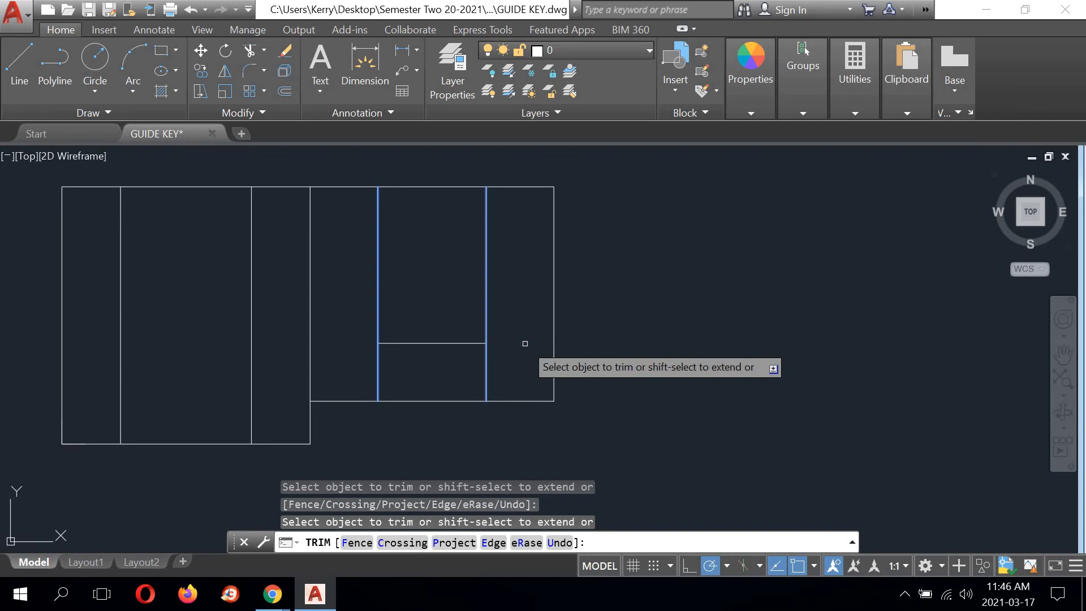
right_click(628, 247)
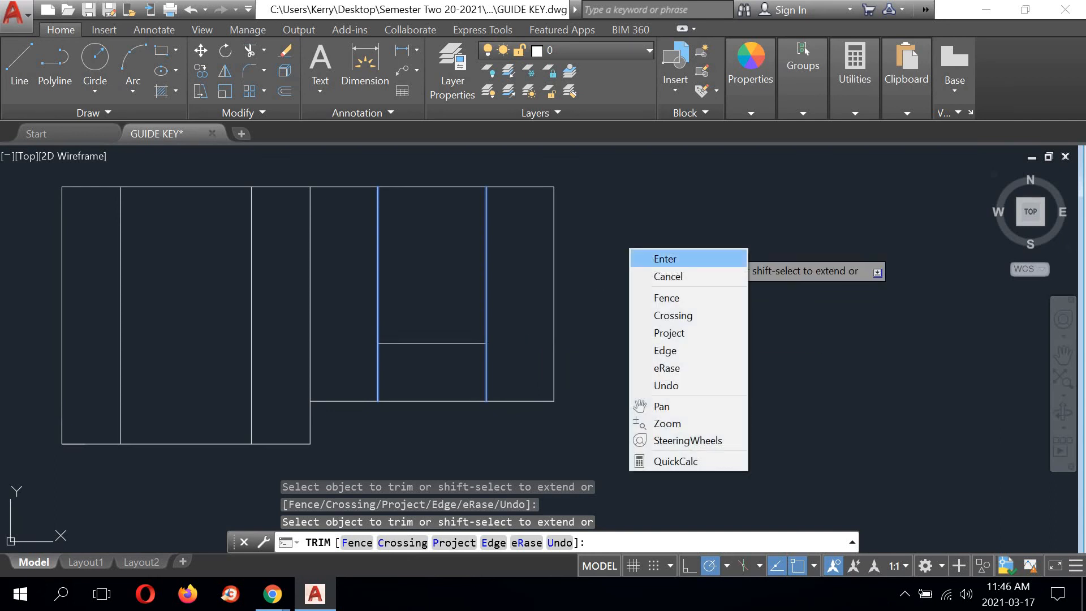
left_click(645, 255)
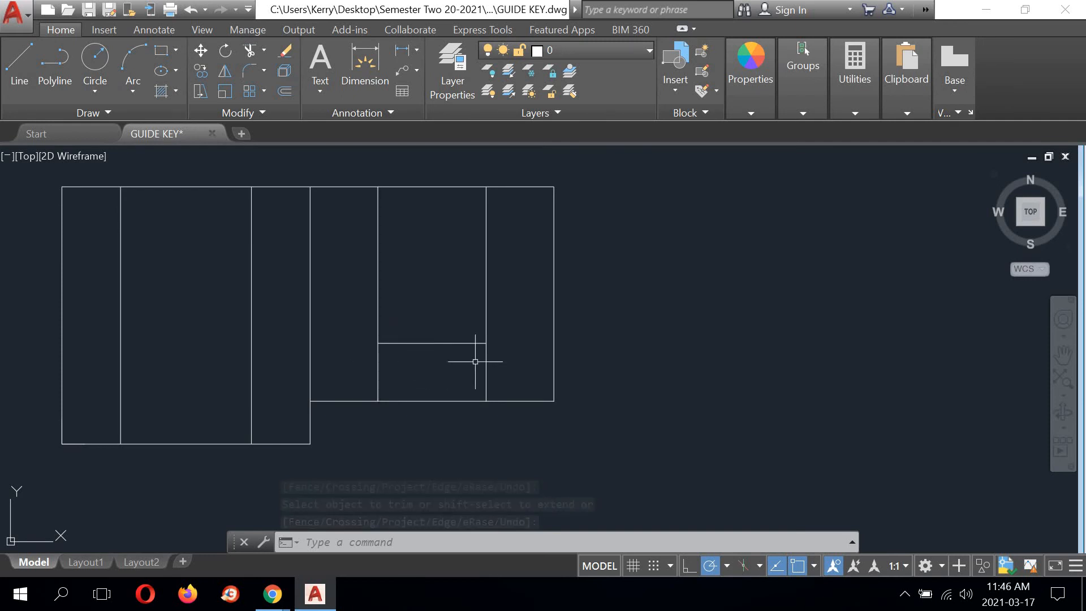
Step: Shorten the lower slot's two vertical lines in the top view so they end at the slot floor's front edge
left_click(378, 367)
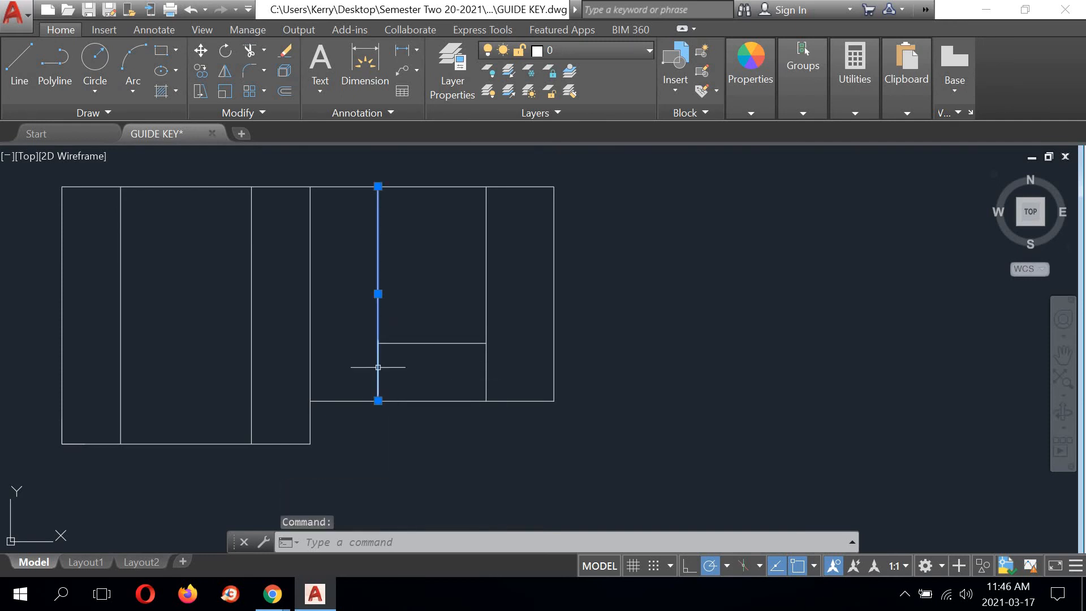
left_click(377, 400)
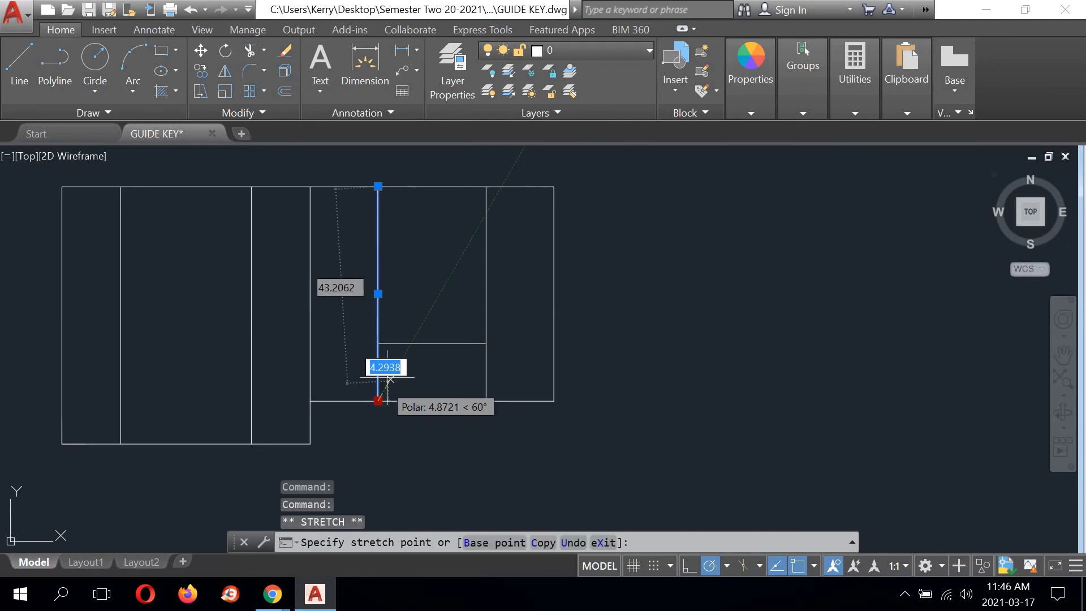
left_click(378, 343)
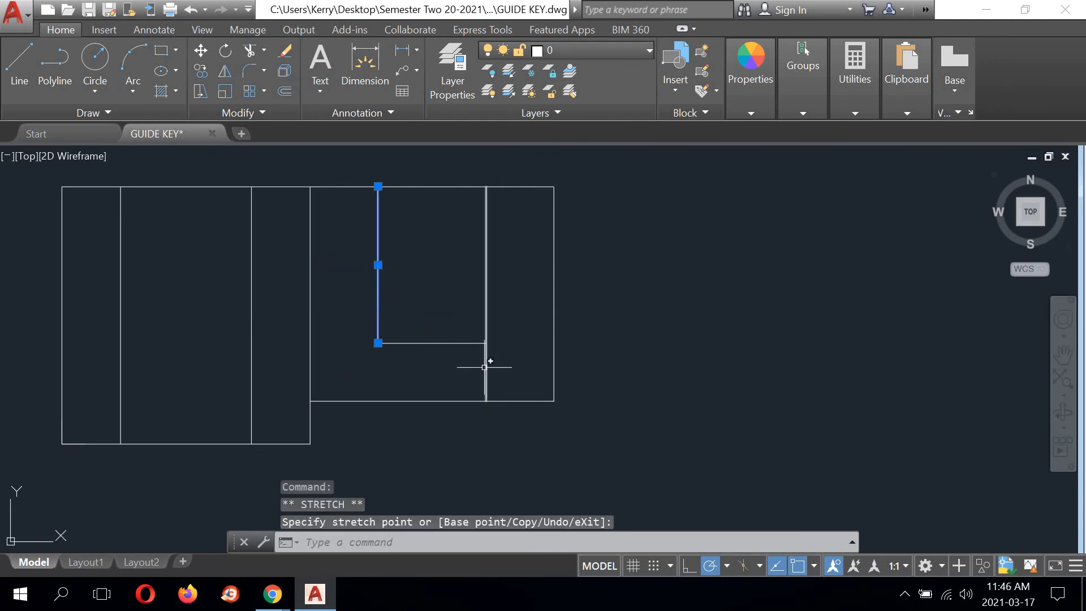
left_click(486, 365)
left_click(486, 401)
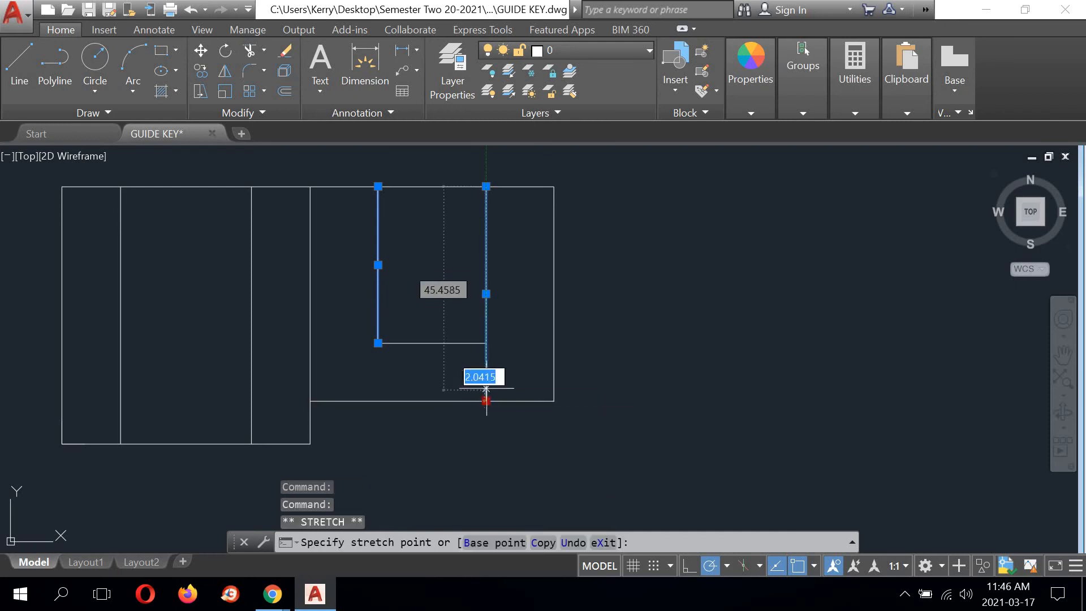
left_click(486, 343)
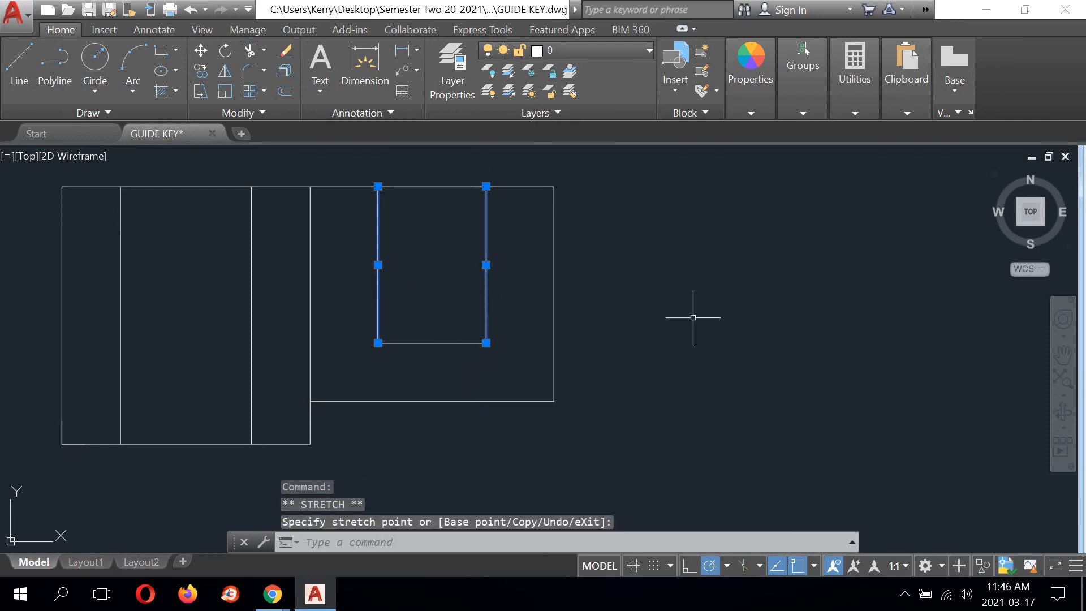
type("tr")
key("Return")
right_click(749, 287)
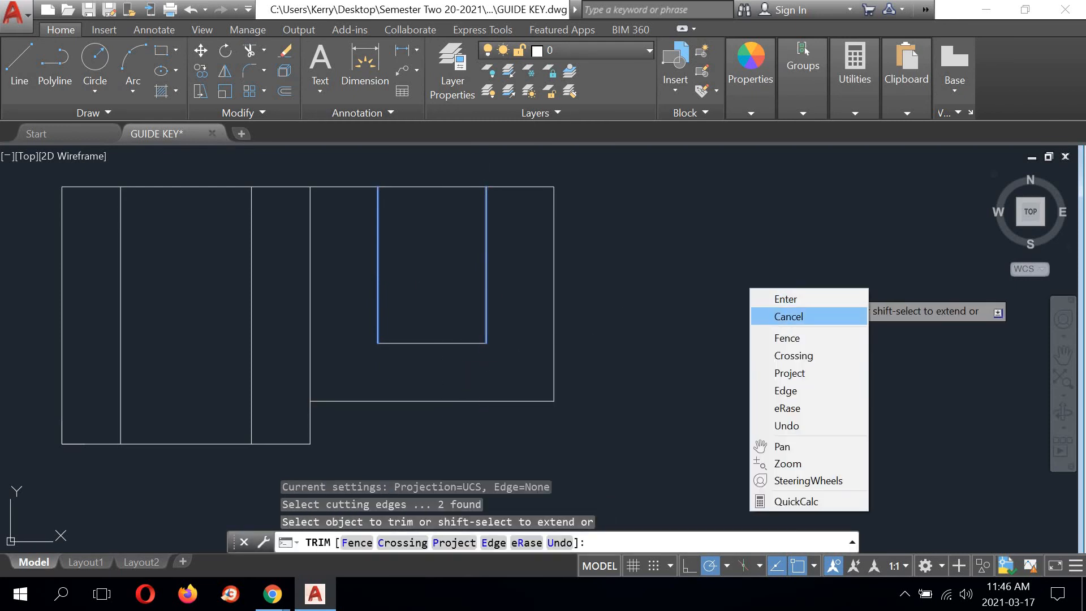
left_click(769, 313)
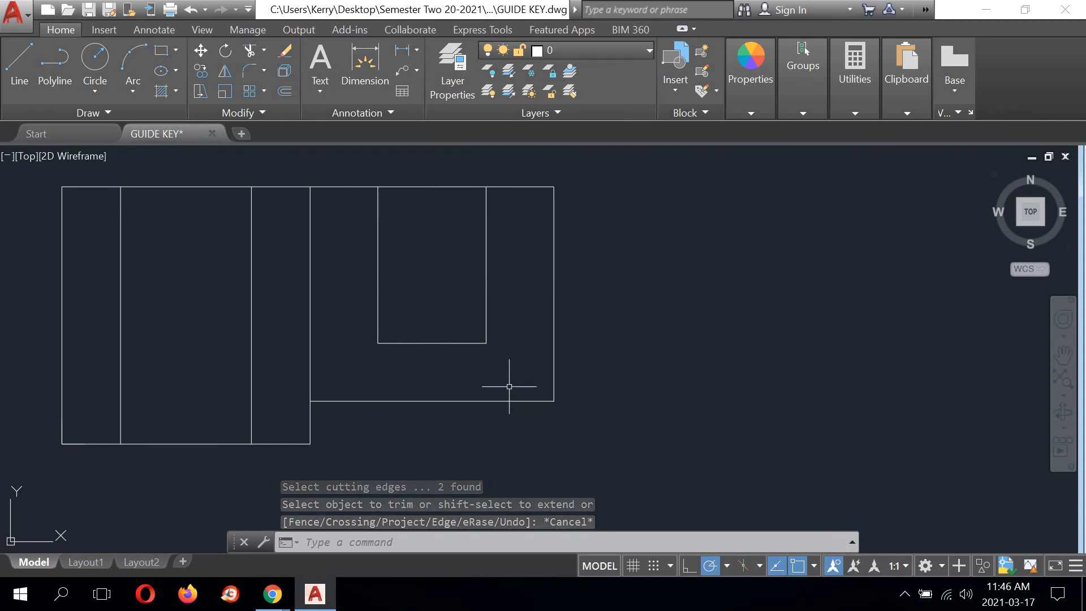
Step: Switch to Chrome to check the lower block's top edge in the Guide Key isometric, and return to AutoCAD
mouse_move(272, 593)
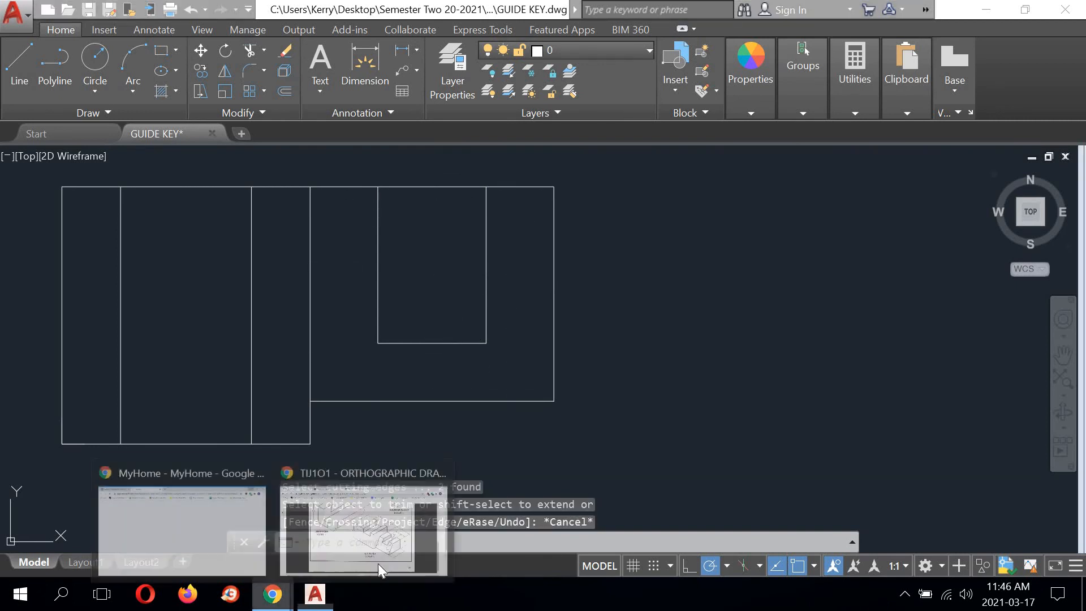
left_click(342, 544)
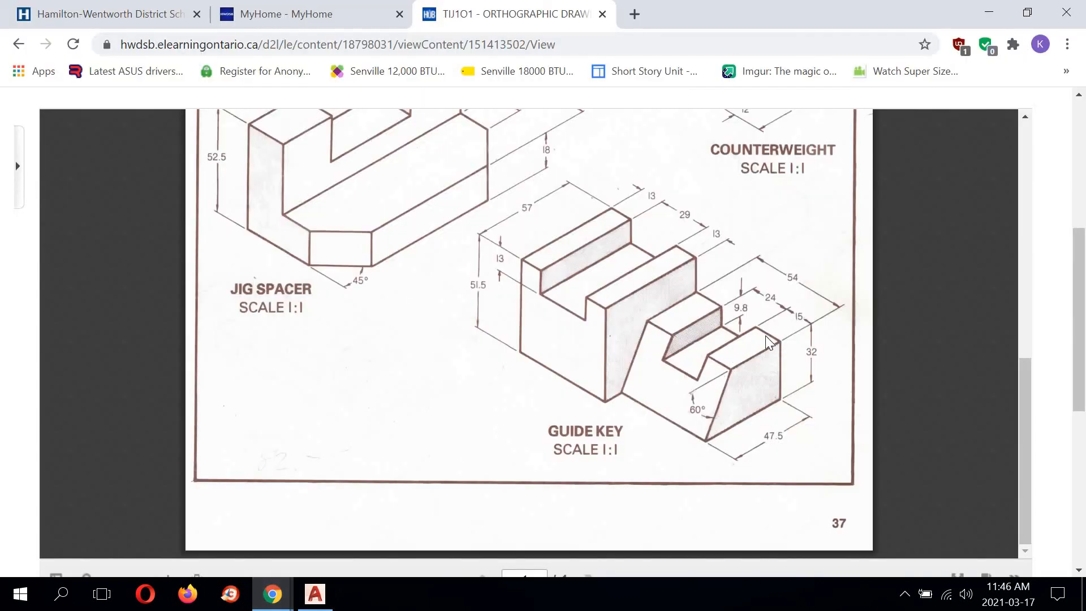
left_click(315, 594)
Step: Measure the lower block's top edge in the side view, from the outer edge to where the slope begins
scroll(572, 334, "down", 4)
mouse_move(604, 368)
middle_mouse_down()
mouse_move(635, 377)
mouse_move(502, 224)
middle_mouse_up()
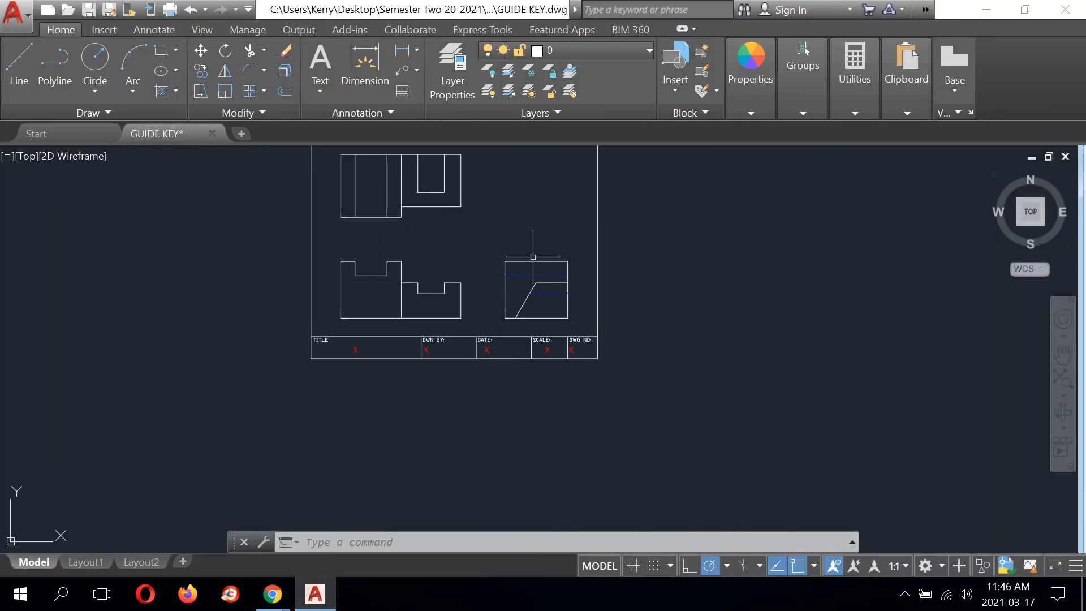
scroll(538, 288, "up", 6)
middle_click_drag(574, 272, 550, 292)
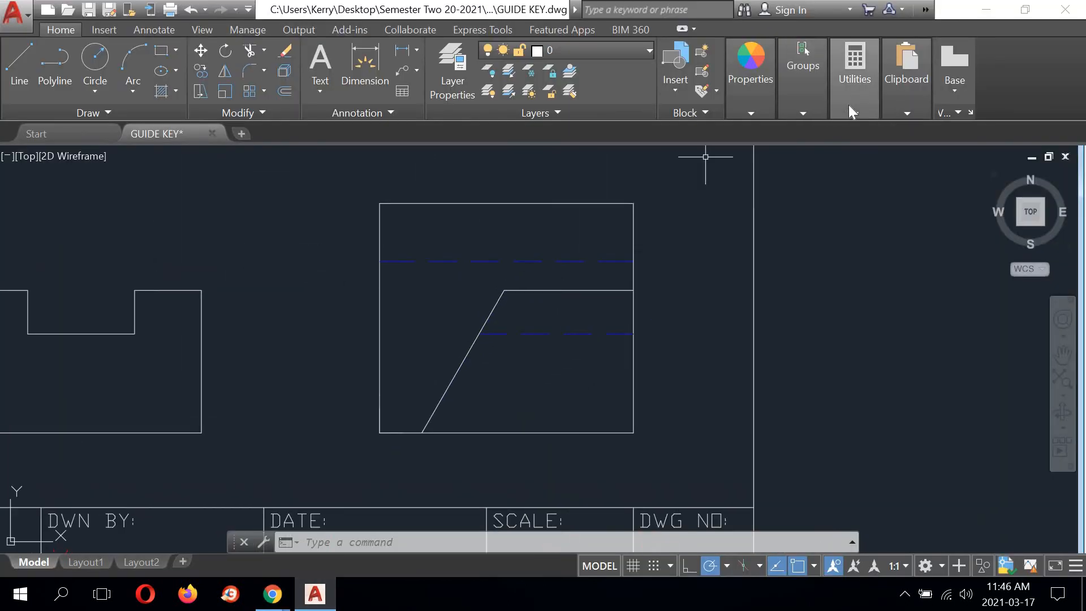
left_click(850, 105)
left_click(858, 139)
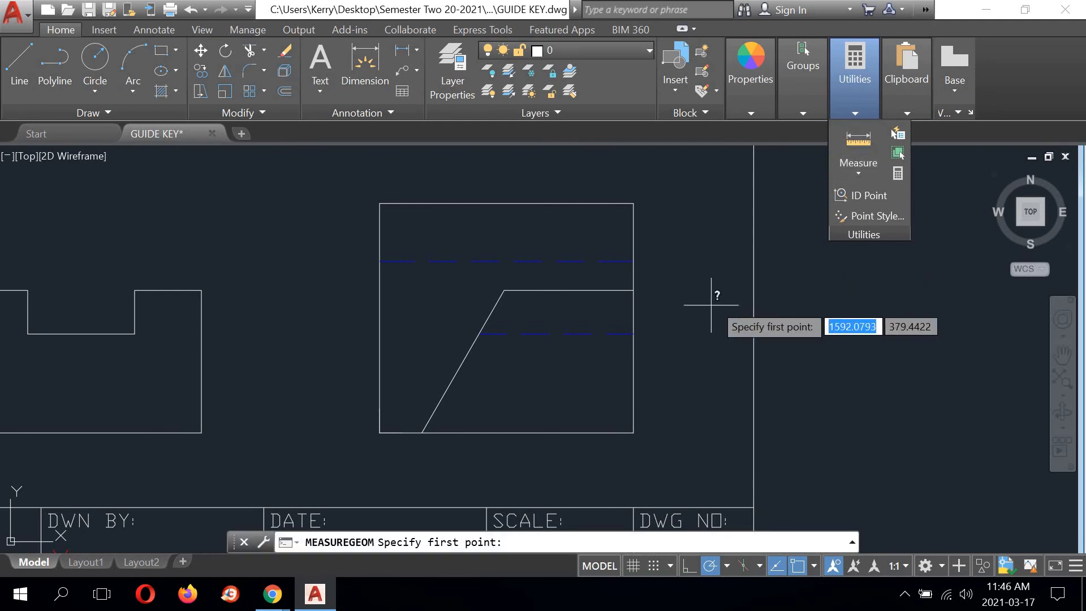
left_click(633, 290)
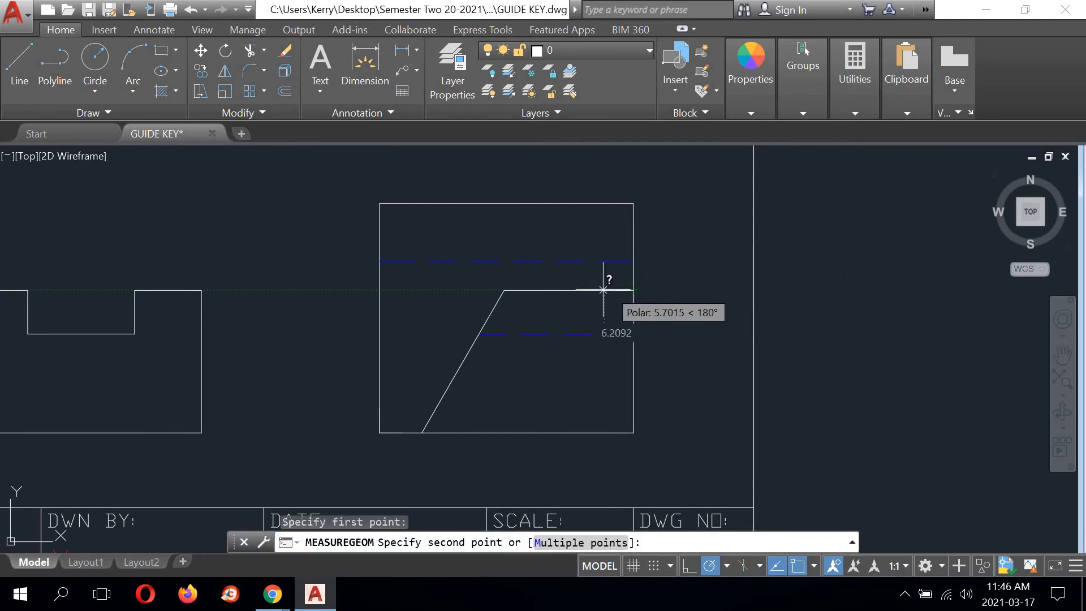
left_click(503, 290)
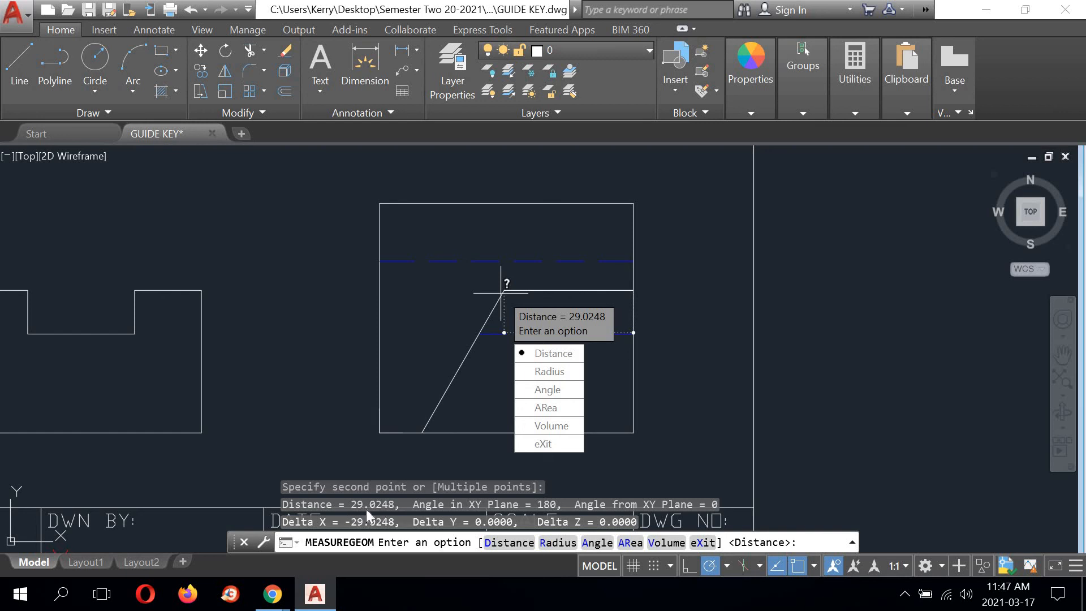
scroll(335, 294, "down", 5)
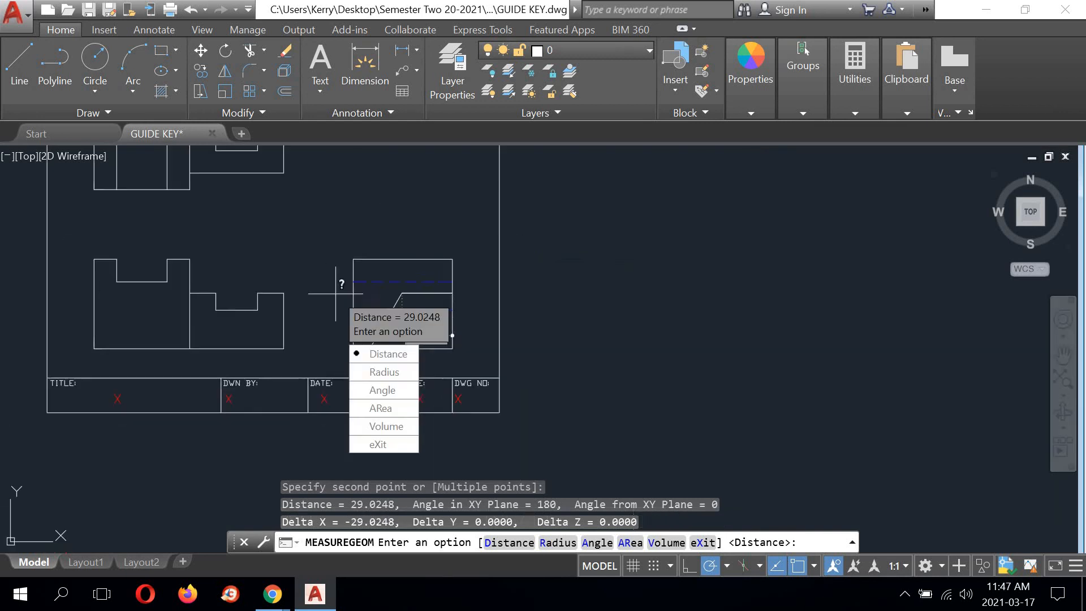
middle_click_drag(289, 230, 473, 397)
scroll(423, 280, "up", 5)
right_click(595, 254)
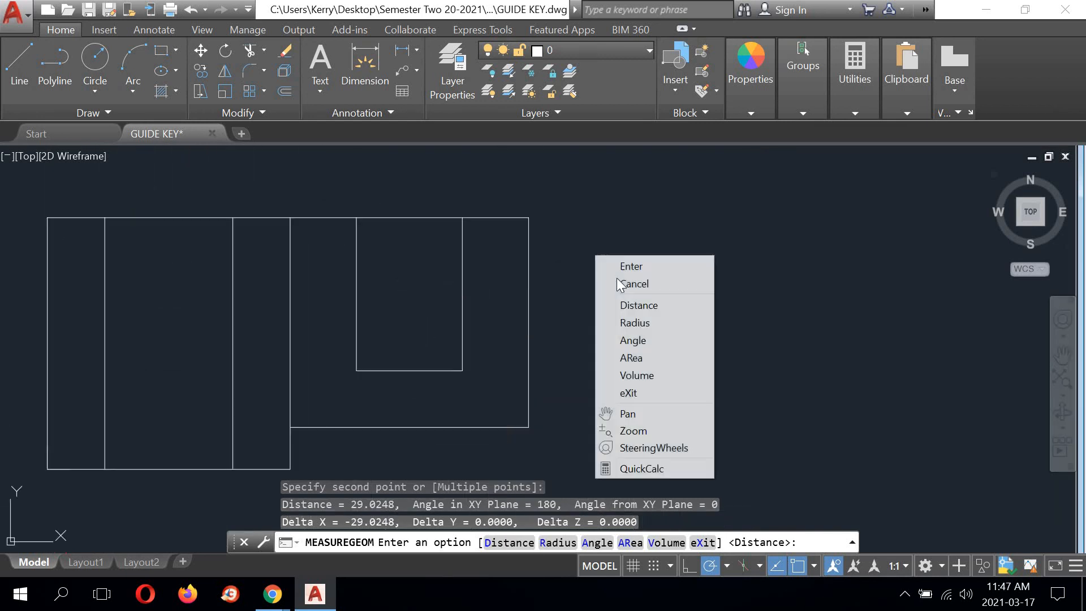
left_click(632, 283)
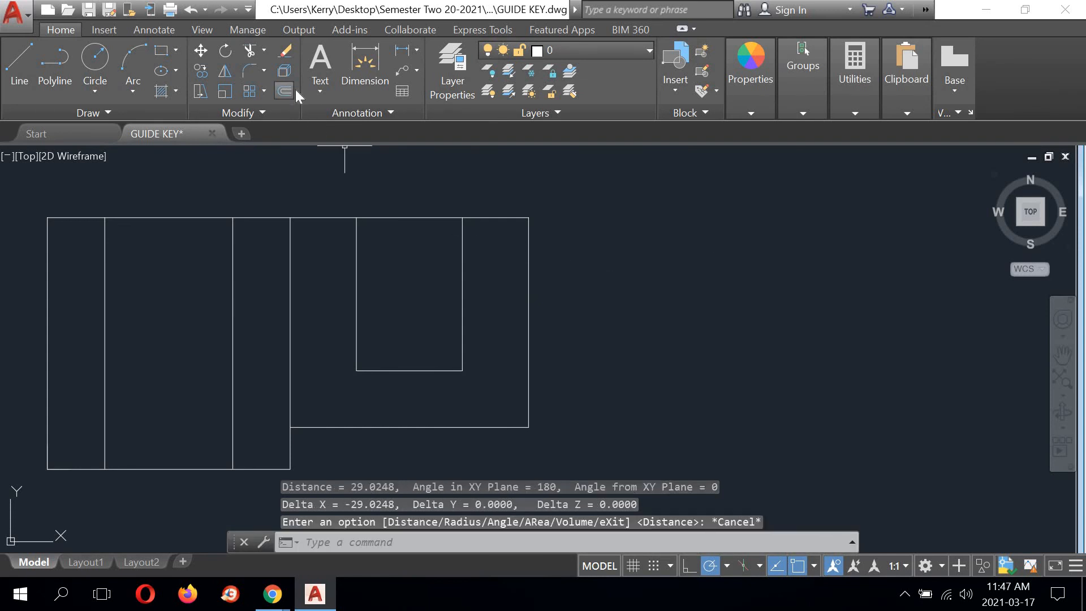
Step: Set the Offset distance to 29.0248 and leave the command without offsetting any object
left_click(290, 90)
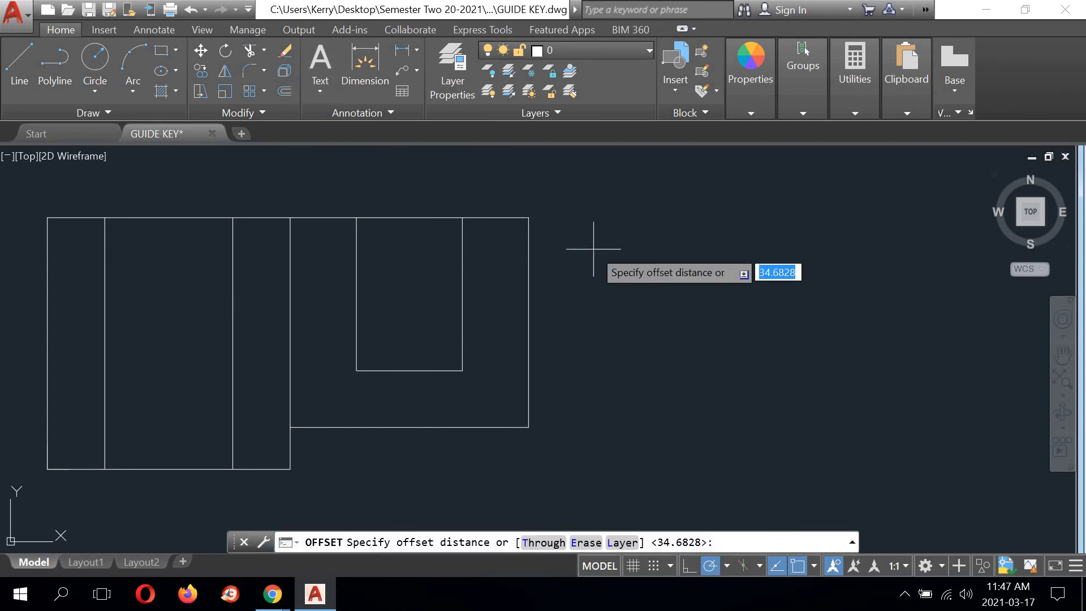
type("29.0248")
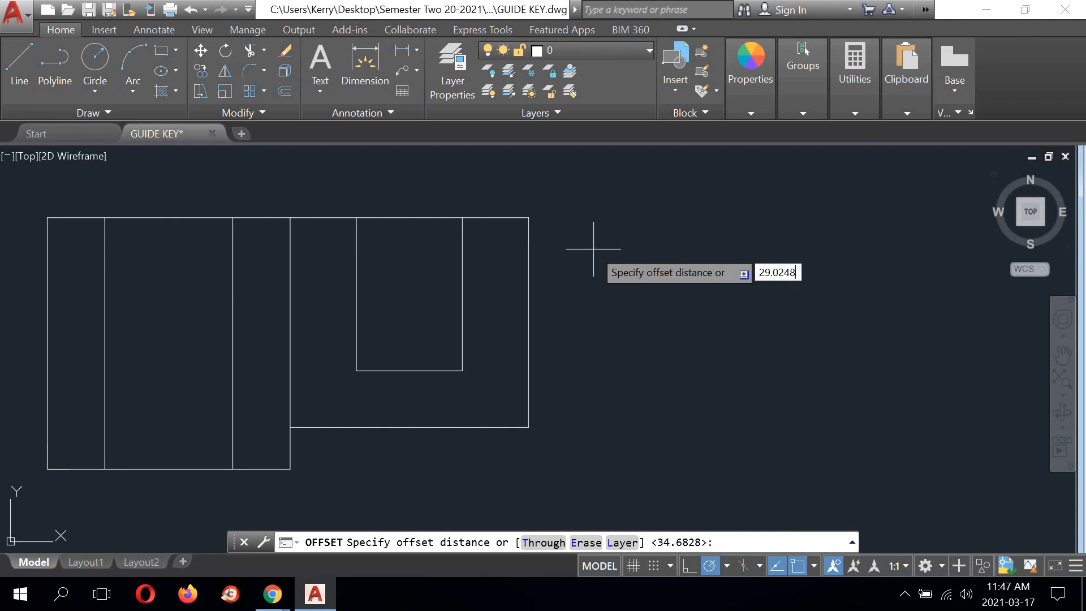
key("Return")
scroll(586, 260, "down", 3)
scroll(543, 232, "up", 5)
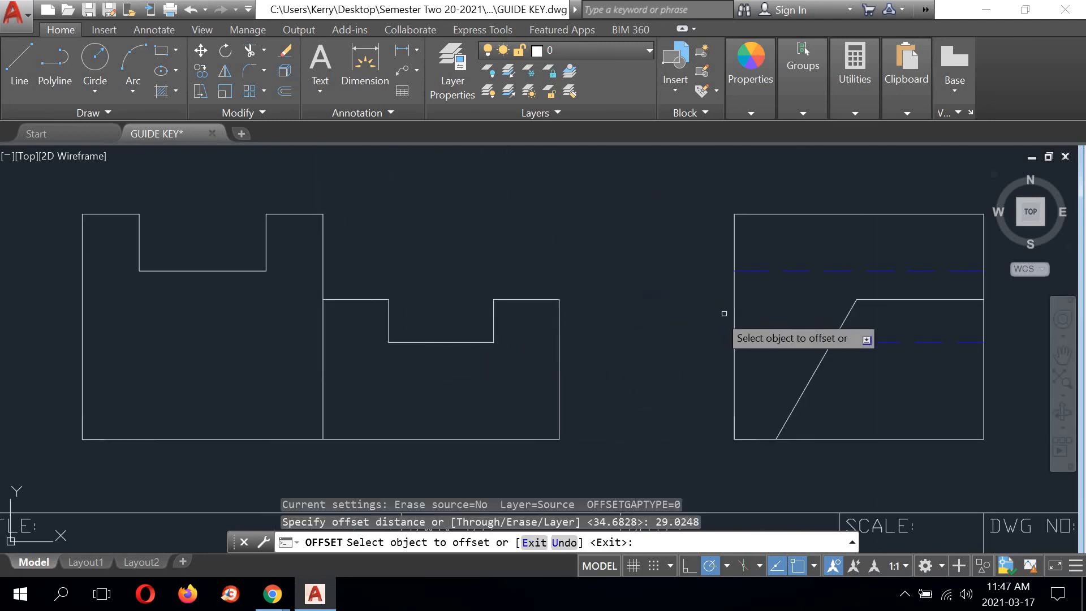
middle_click_drag(896, 236, 504, 221)
right_click(646, 253)
left_click(645, 248)
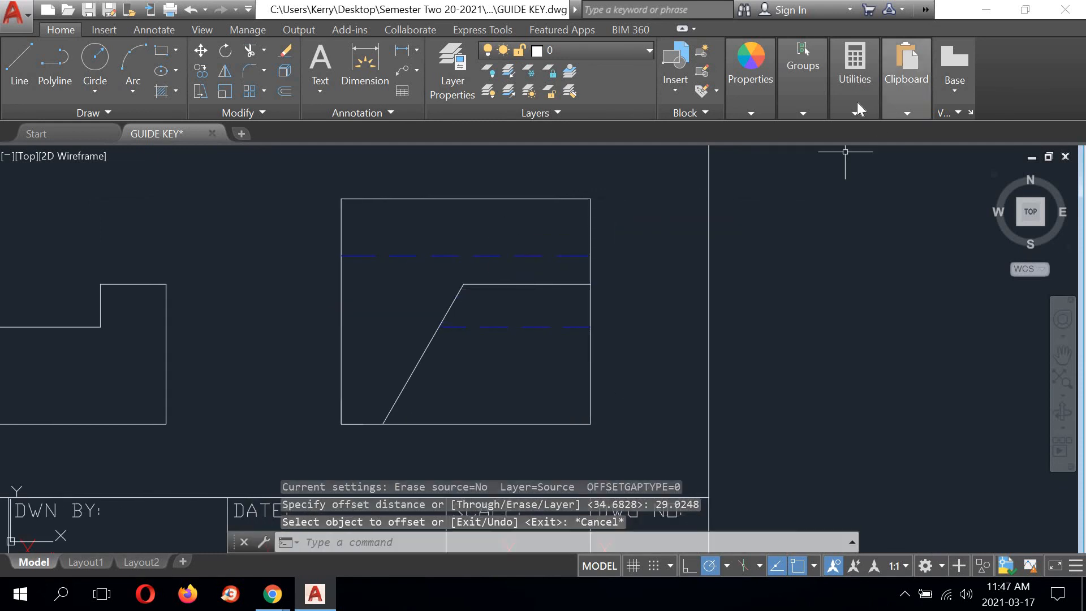
Step: Recheck the length of the lower block's top edge in the side view, up to the slope's upper endpoint
left_click(857, 101)
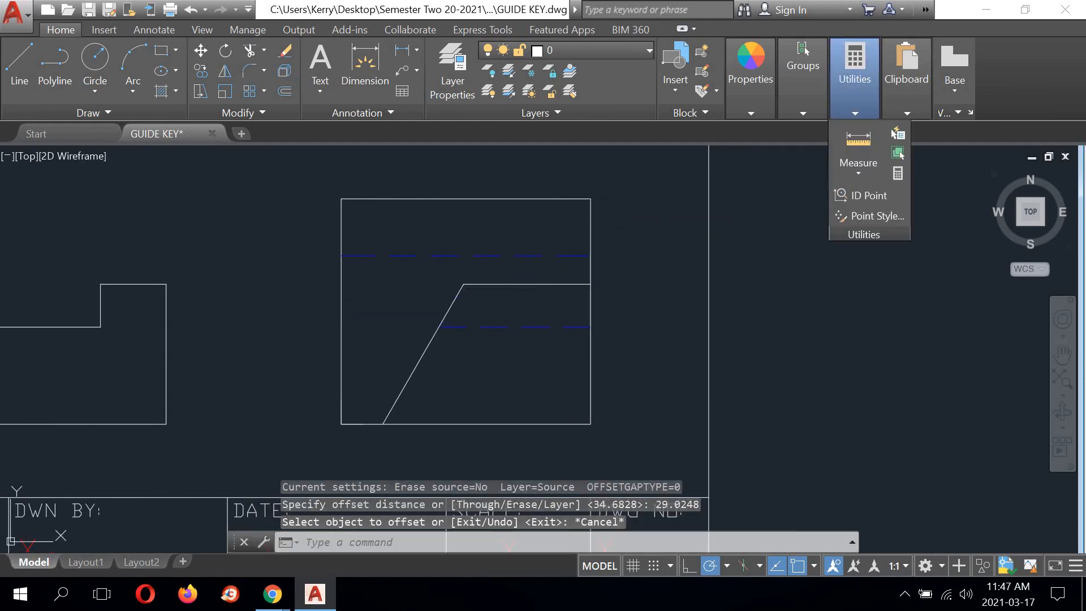
left_click(591, 285)
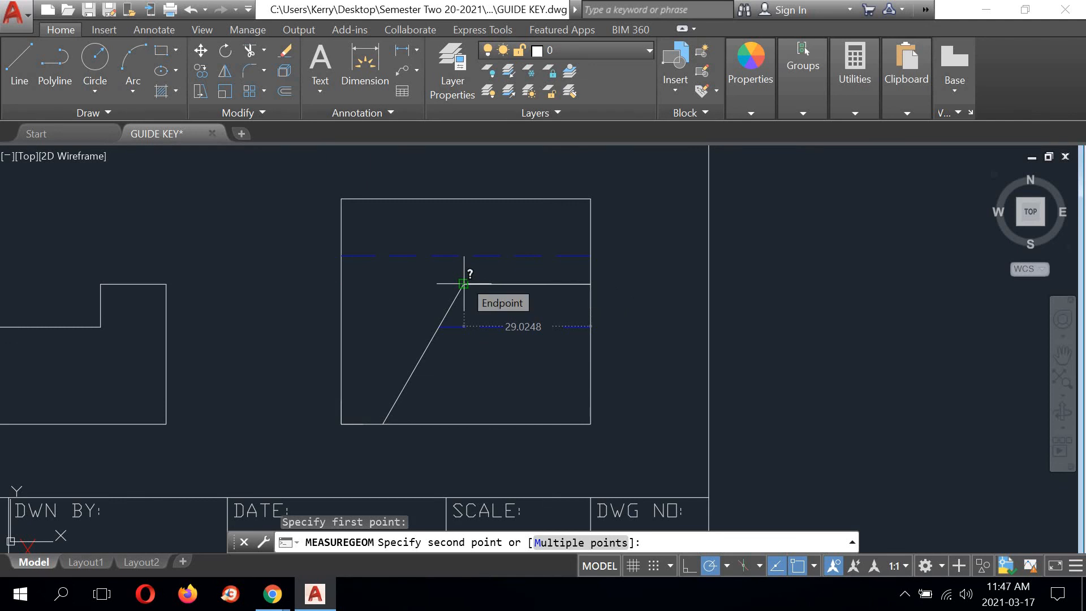
right_click(635, 262)
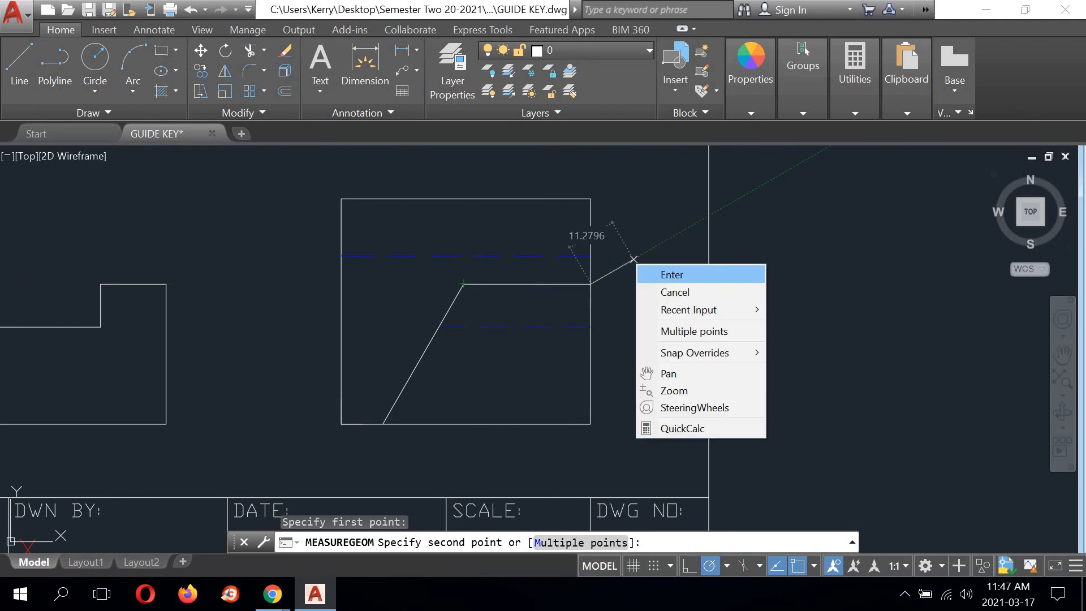
left_click(662, 292)
Step: Offset the top view's back edge 29.0248 toward the front to mark the upper edge of the lower block's slope
mouse_move(363, 225)
middle_mouse_down()
mouse_move(580, 436)
mouse_move(528, 456)
middle_mouse_up()
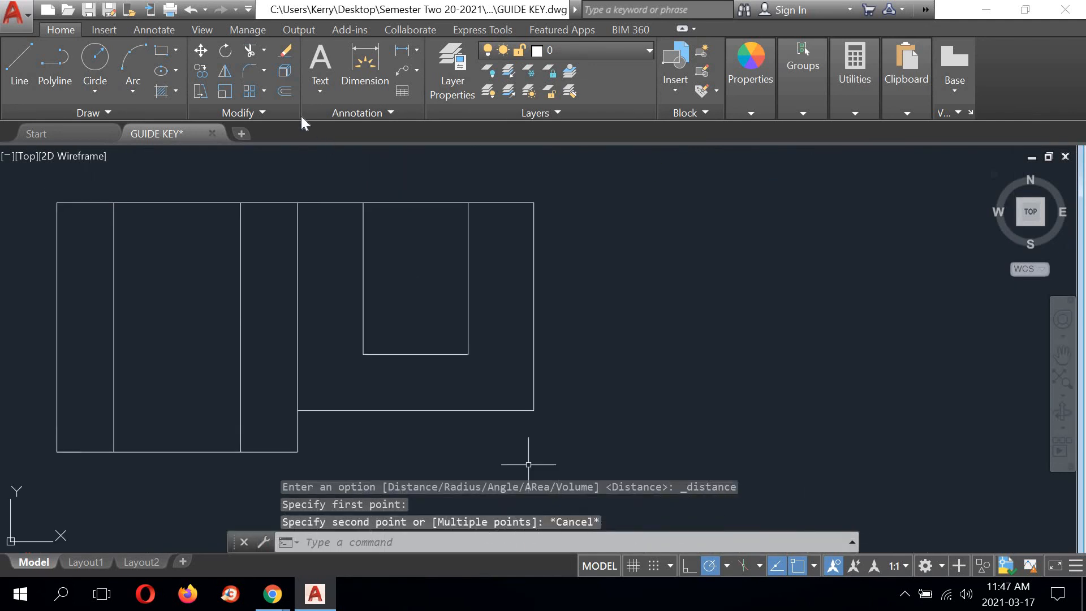
left_click(284, 89)
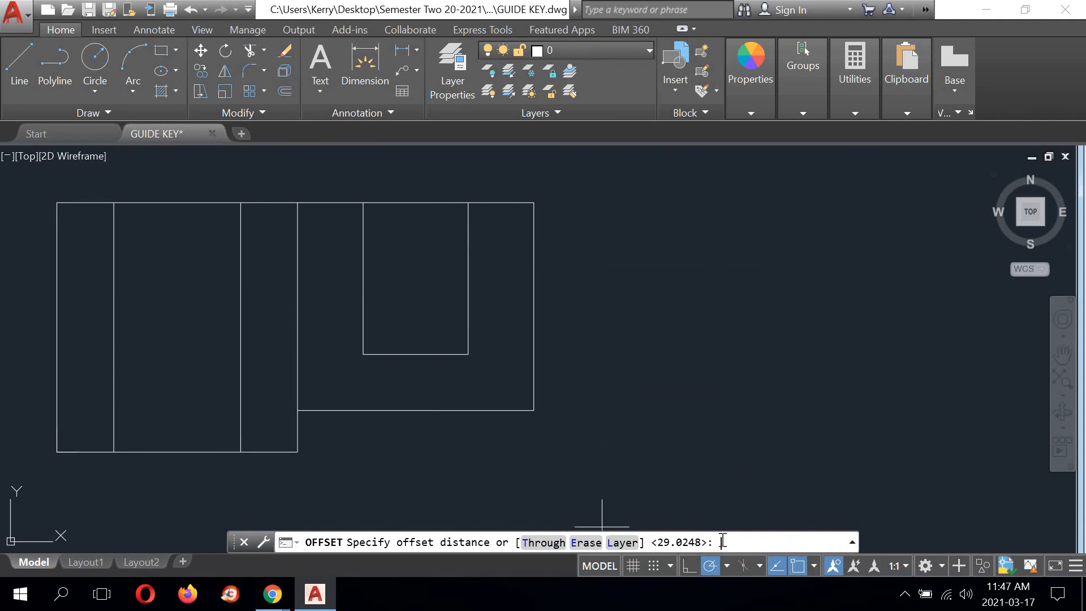
key("Return")
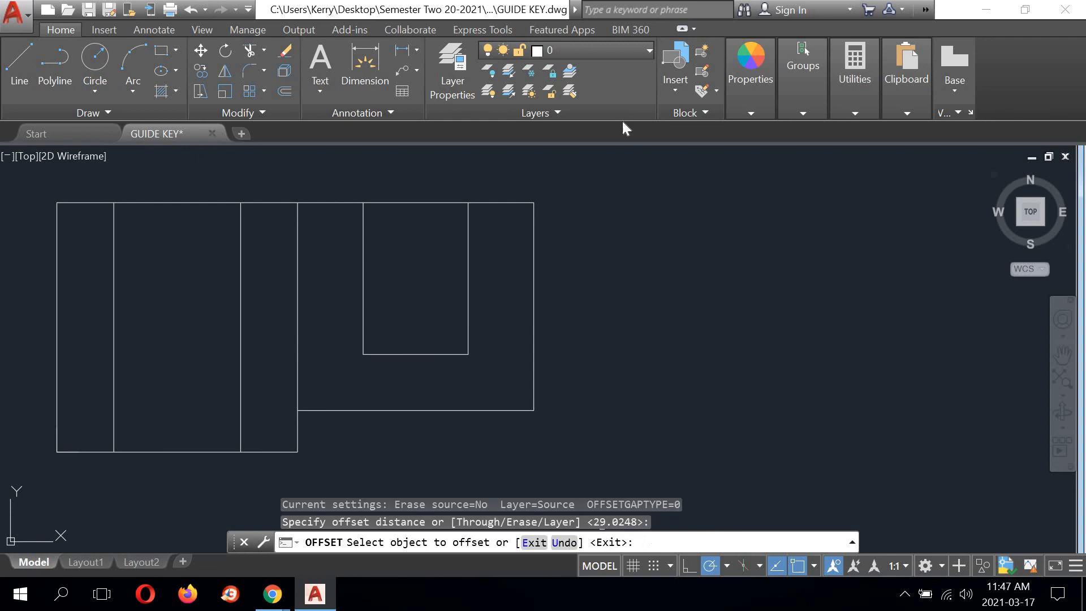
left_click(494, 201)
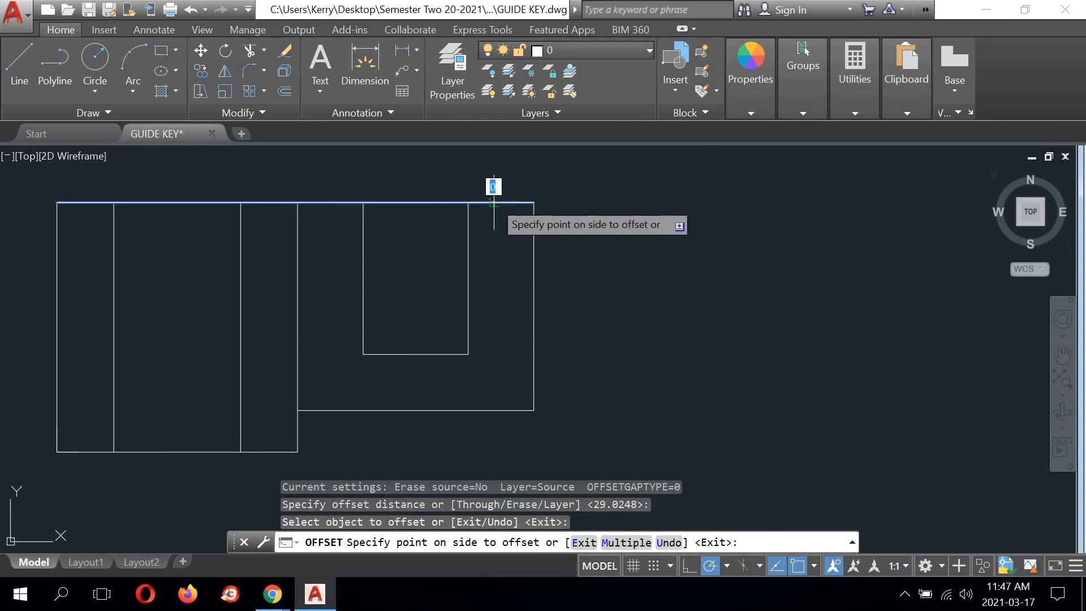
left_click(484, 371)
right_click(581, 294)
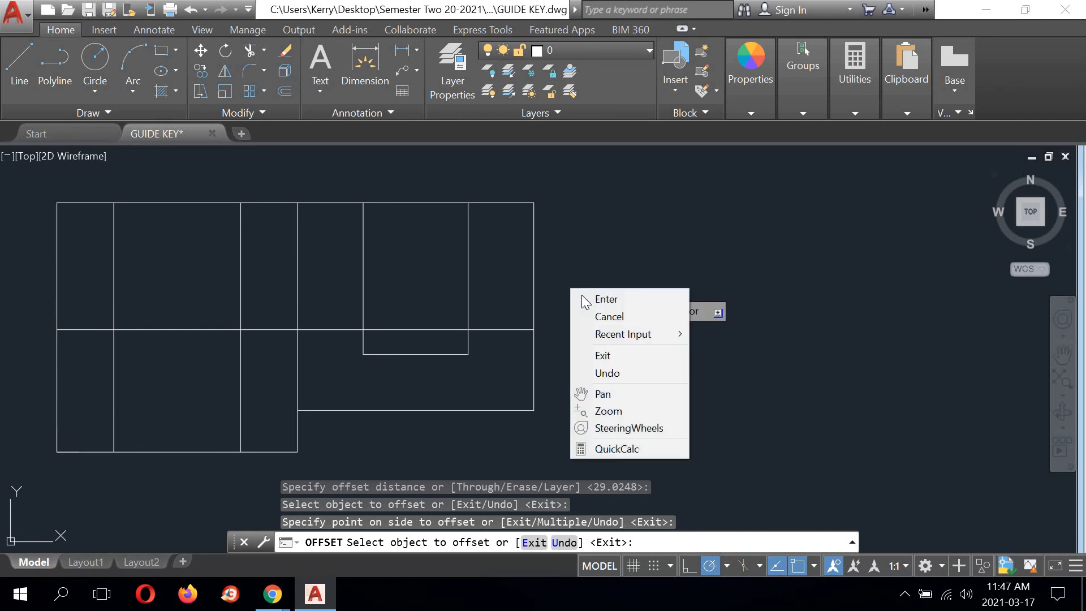
left_click(583, 297)
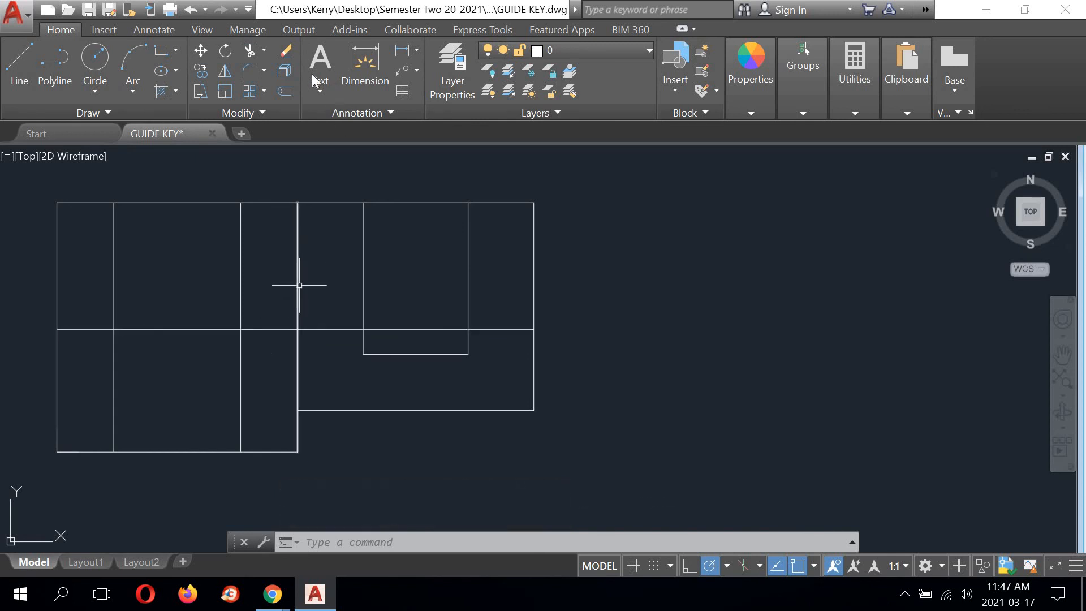
Step: Trim the new slope line off the taller block, using the vertical line between the two blocks as cutting edge
left_click(250, 51)
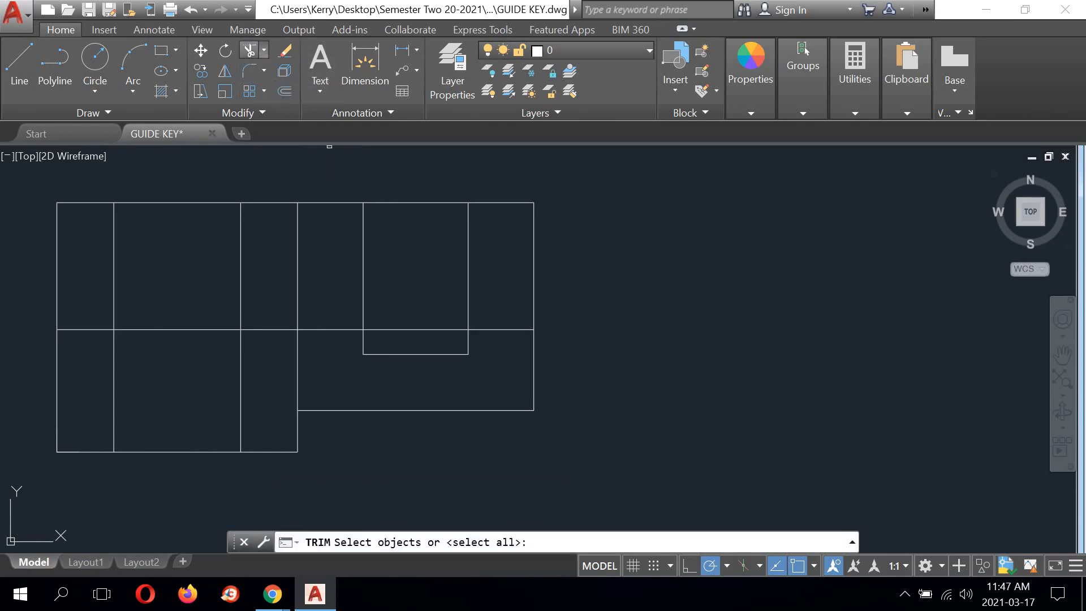
left_click(297, 276)
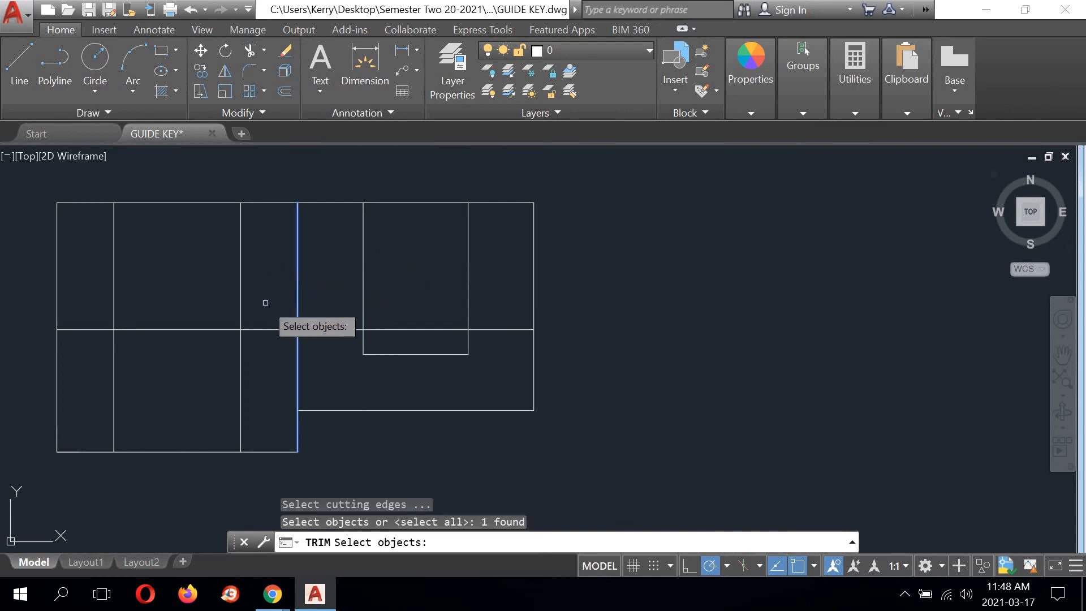
key("Return")
left_click(278, 327)
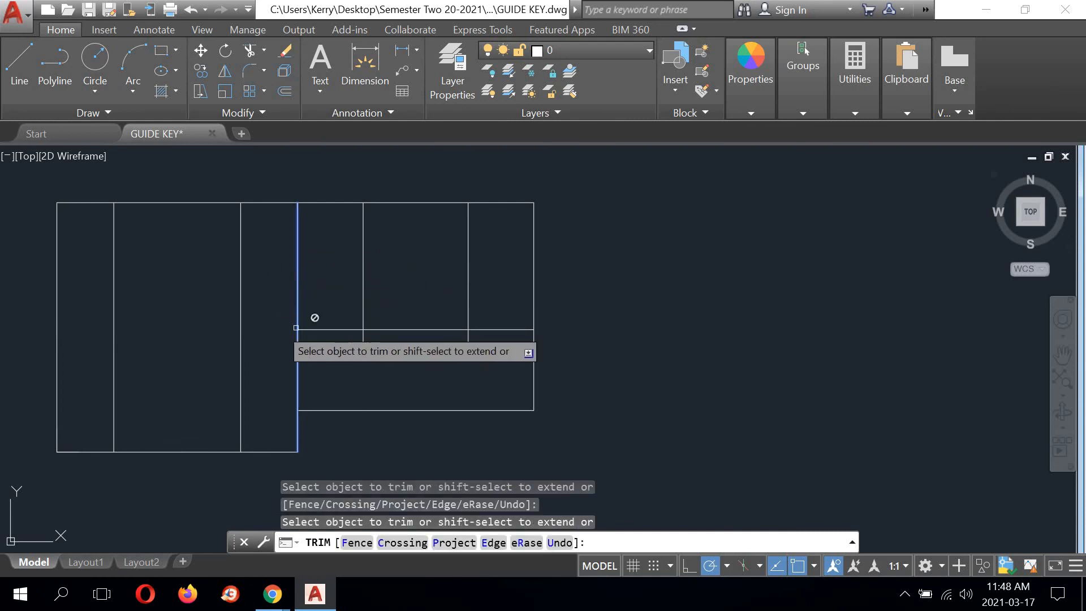
right_click(591, 272)
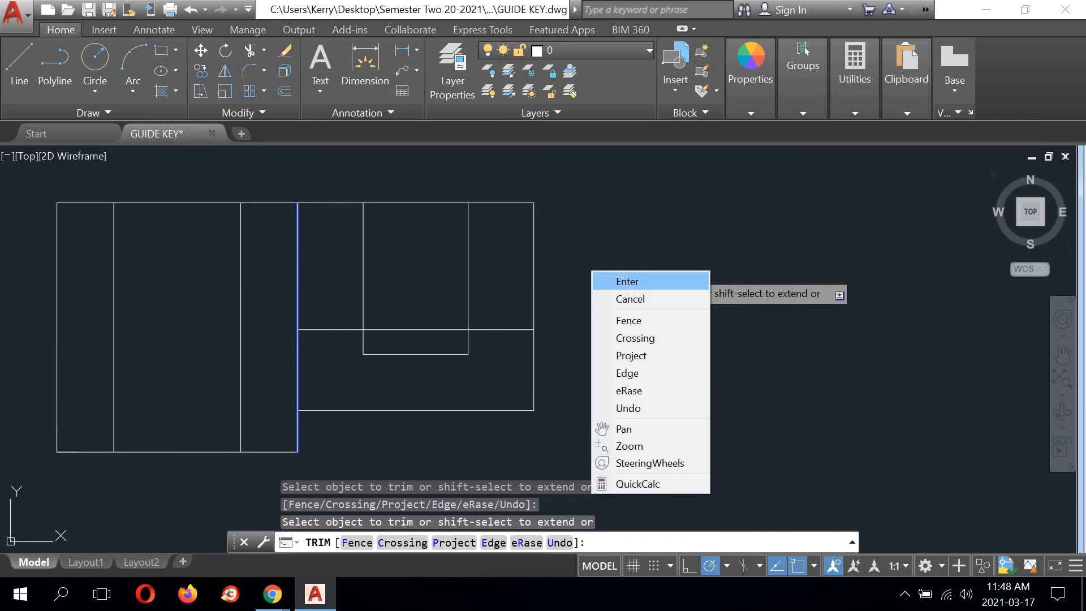
left_click(610, 277)
Step: Trim the slope line's segment inside the lower block's slot, using the slot's two vertical lines as cutting edges
right_click(452, 179)
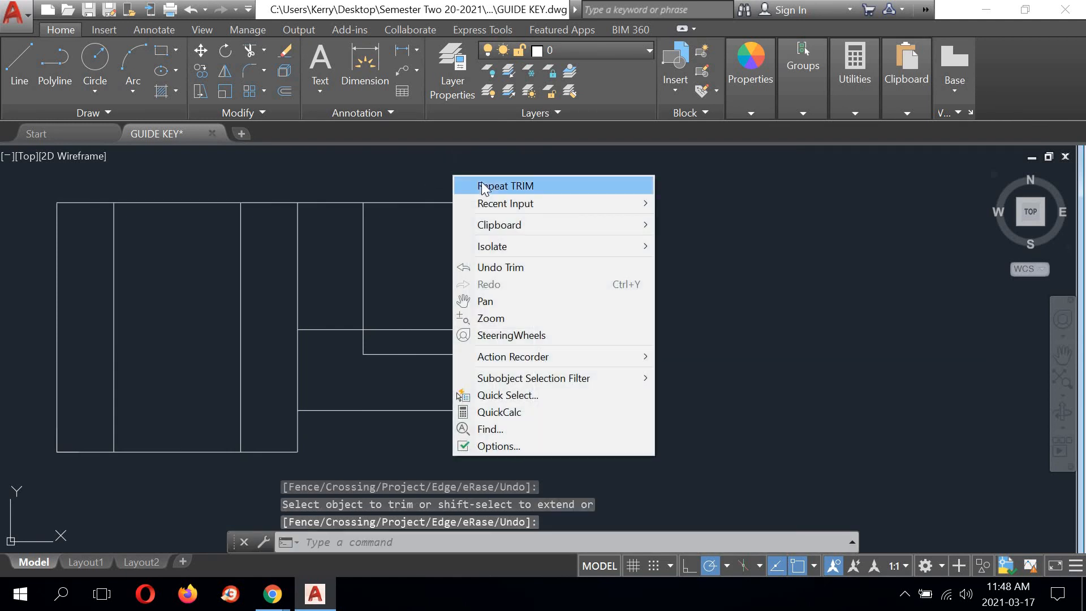
left_click(485, 183)
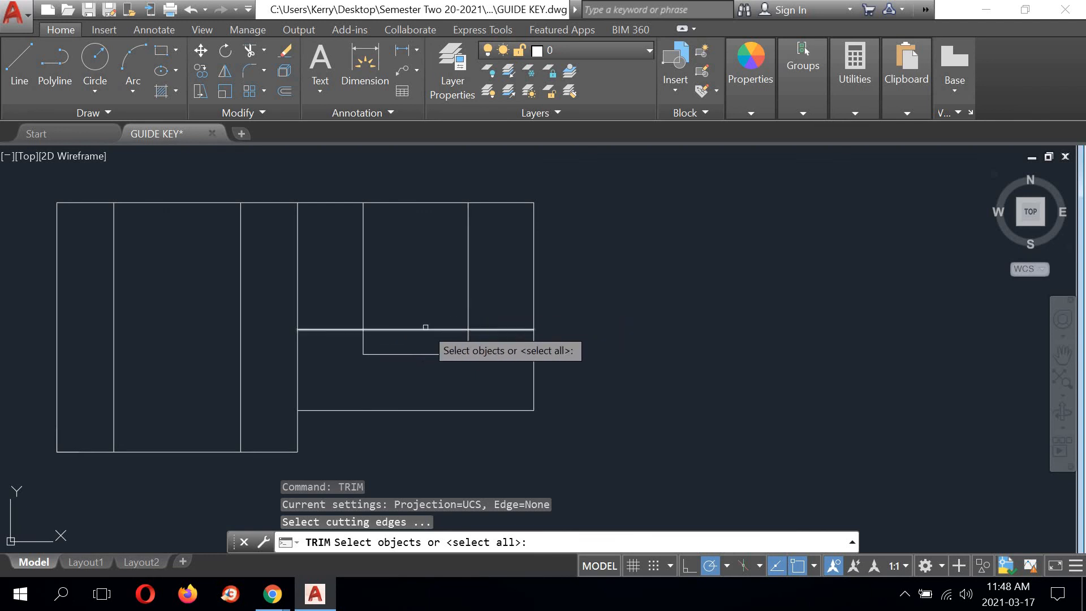
left_click(363, 301)
left_click(468, 301)
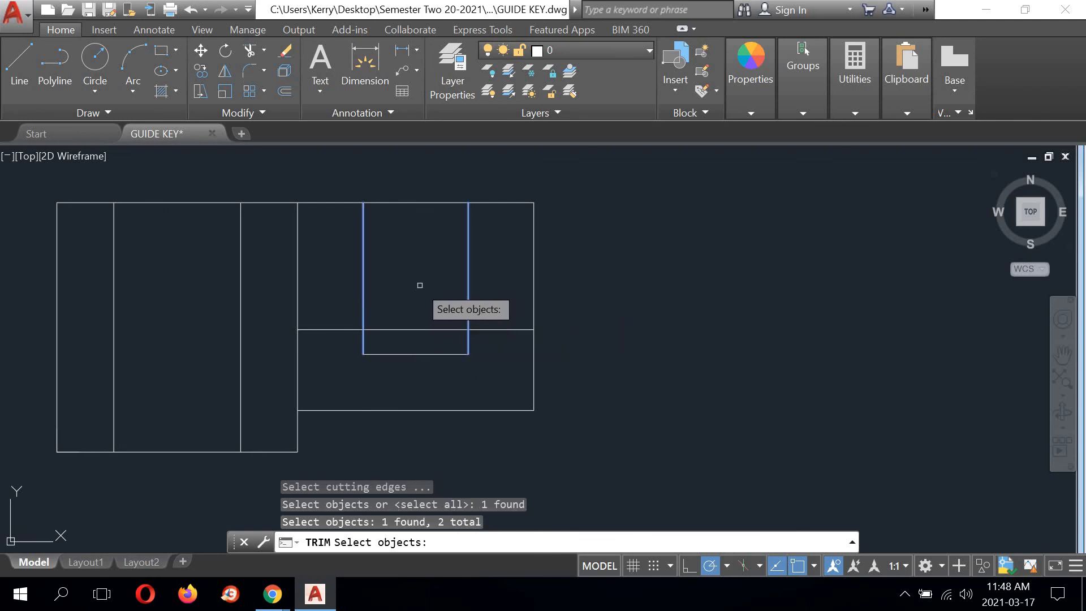
key("Return")
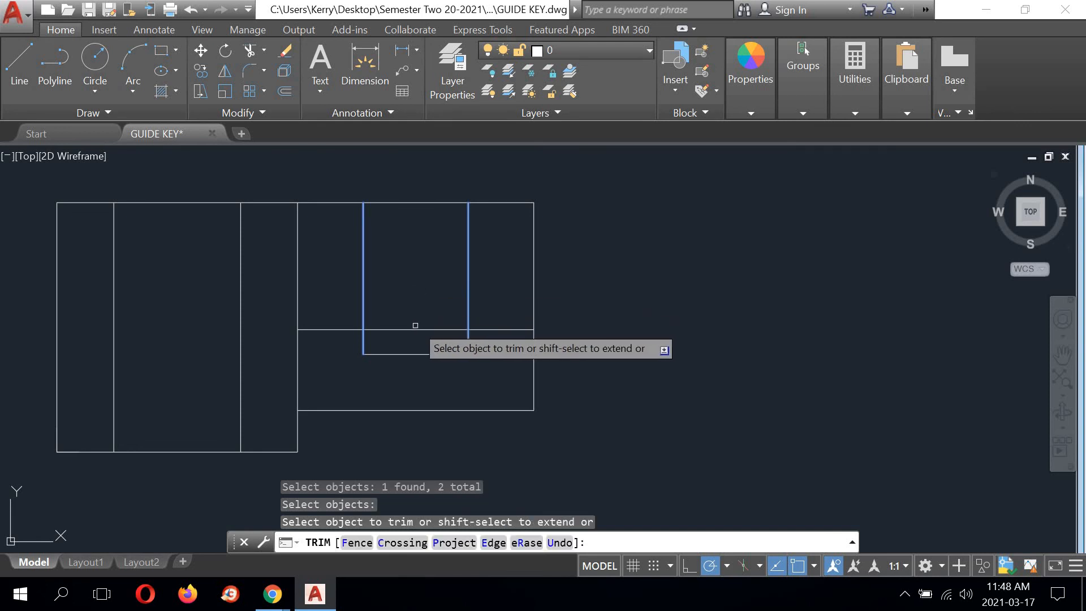
left_click(416, 328)
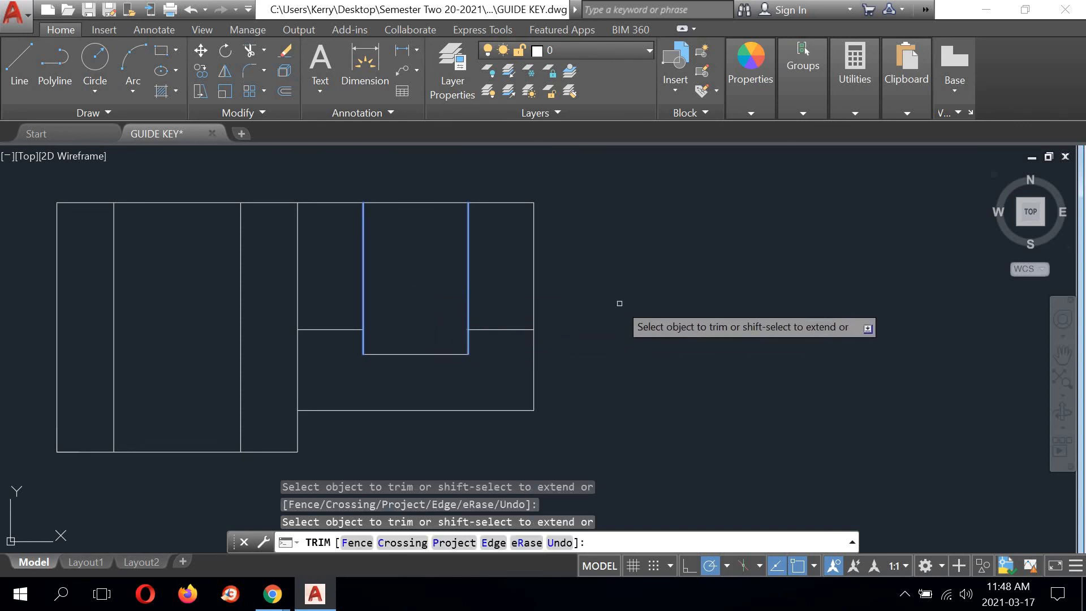
right_click(620, 303)
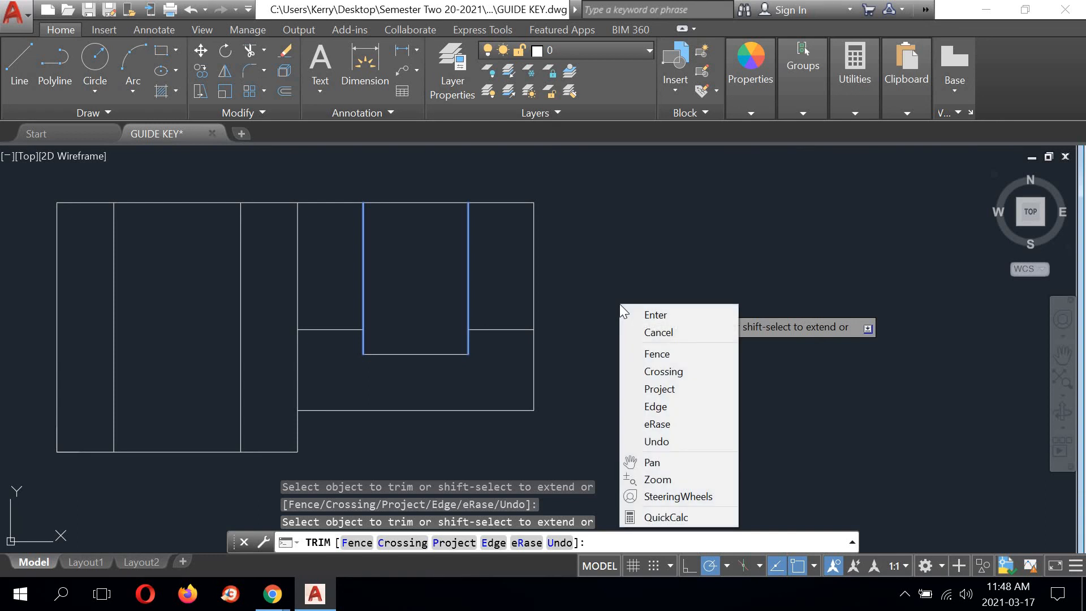
Step: End the trim and compare the top view's lower block and slope edge with the front and side views
left_click(655, 314)
scroll(448, 315, "down", 2)
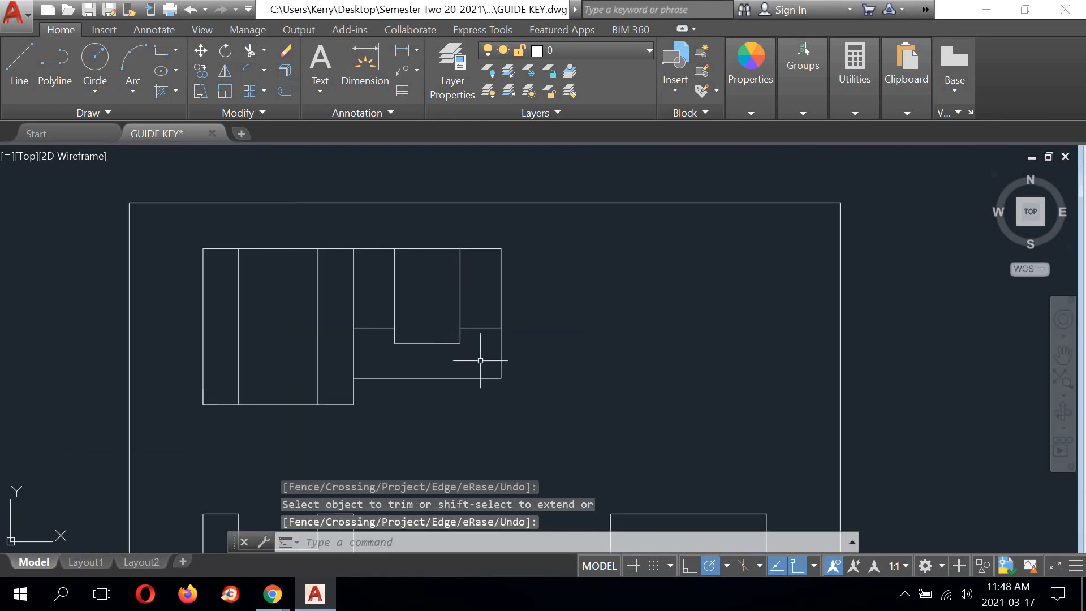
middle_click_drag(480, 358, 497, 296)
scroll(442, 266, "up", 2)
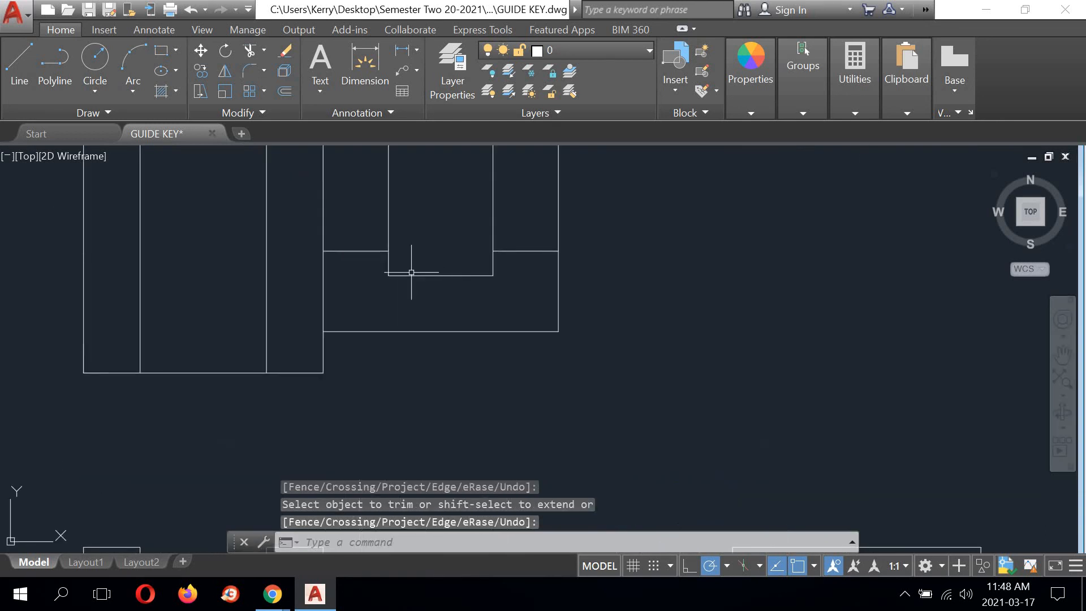
middle_click_drag(412, 274, 432, 364)
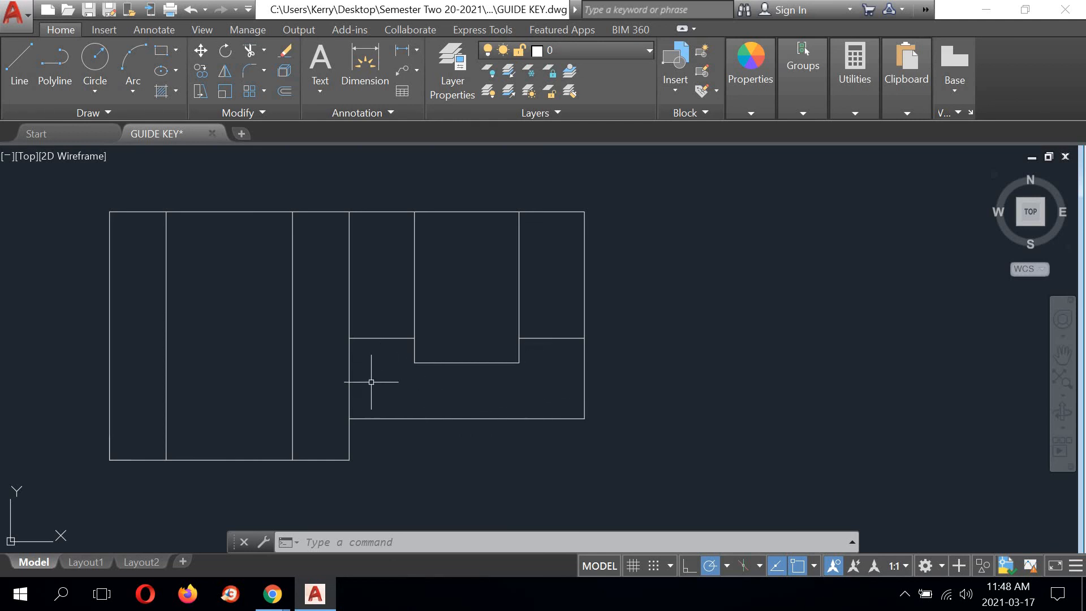
scroll(388, 358, "down", 2)
middle_click_drag(451, 411, 434, 281)
middle_click_drag(576, 451, 490, 337)
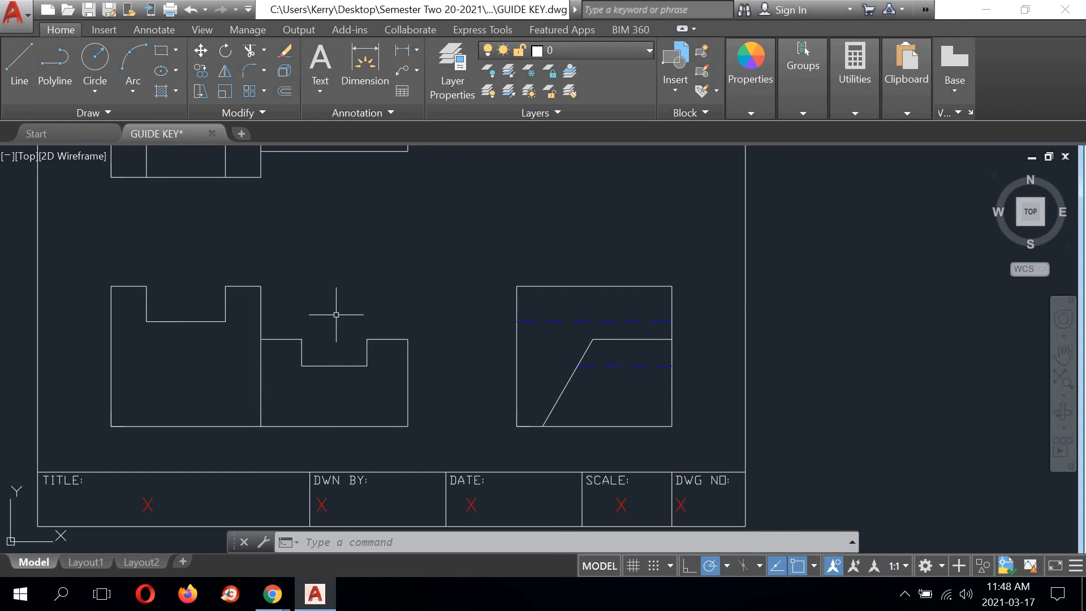
scroll(585, 368, "up", 2)
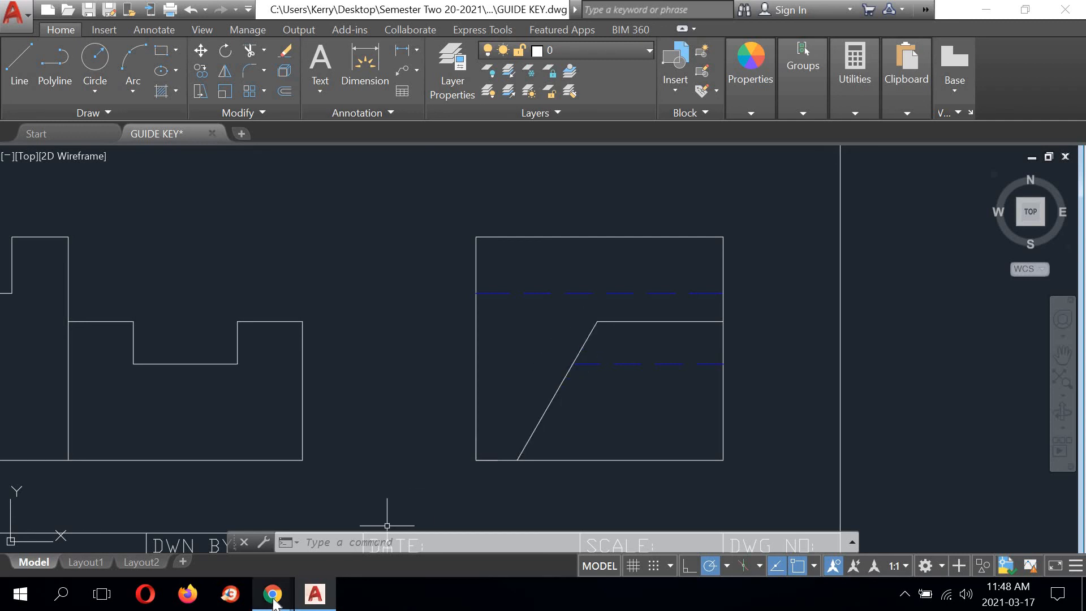
Step: Check the lower block's slope on the Guide Key isometric reference in the browser, and return to AutoCAD
mouse_move(272, 594)
left_click(364, 523)
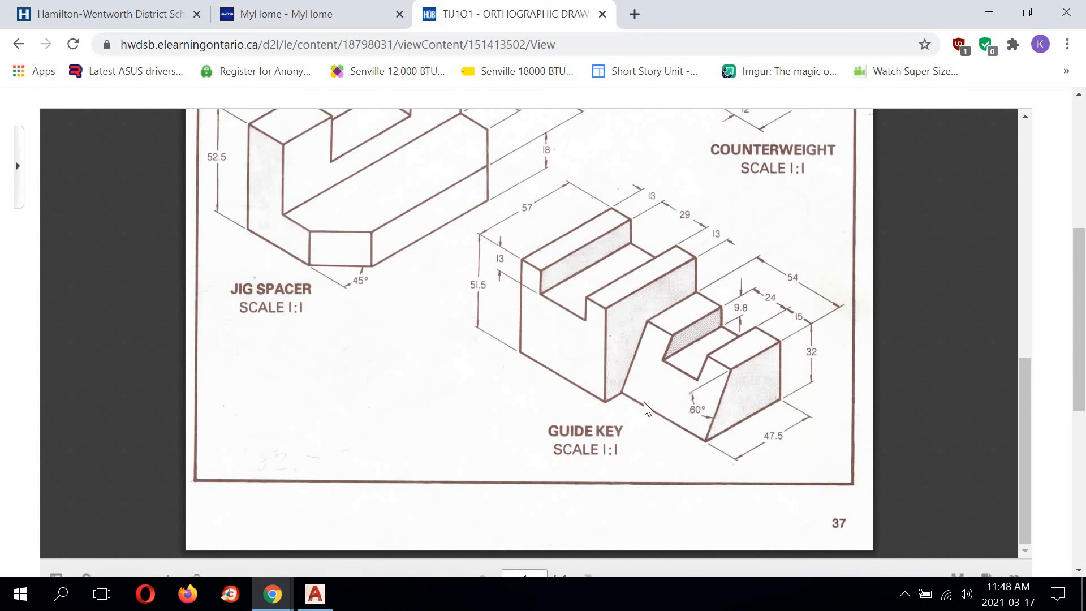
left_click(322, 598)
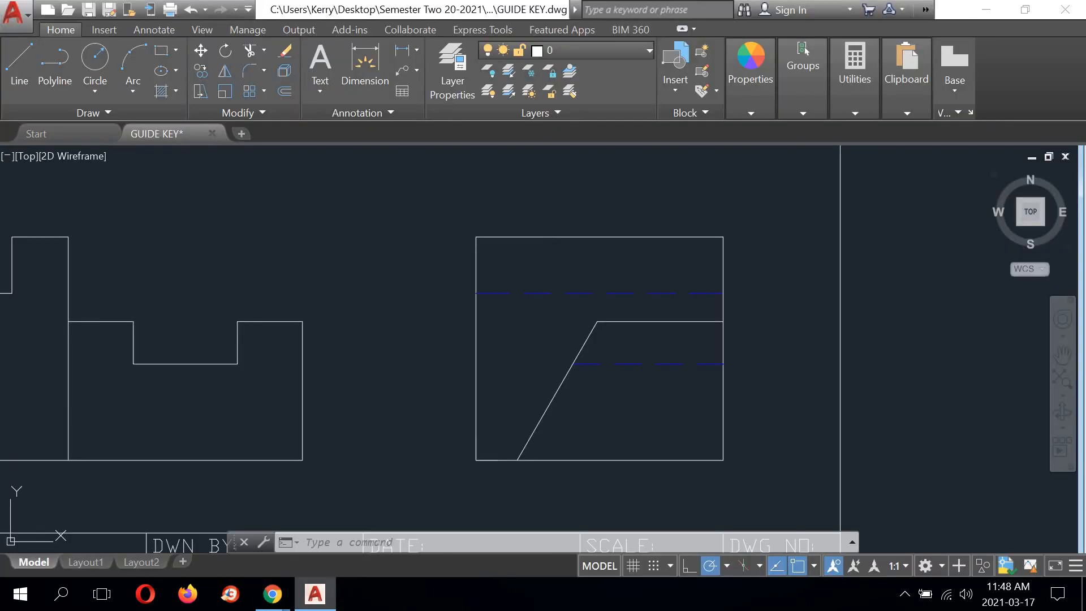
Step: Measure the side view's slope line from its lower endpoint to its upper endpoint
left_click(852, 114)
left_click(857, 142)
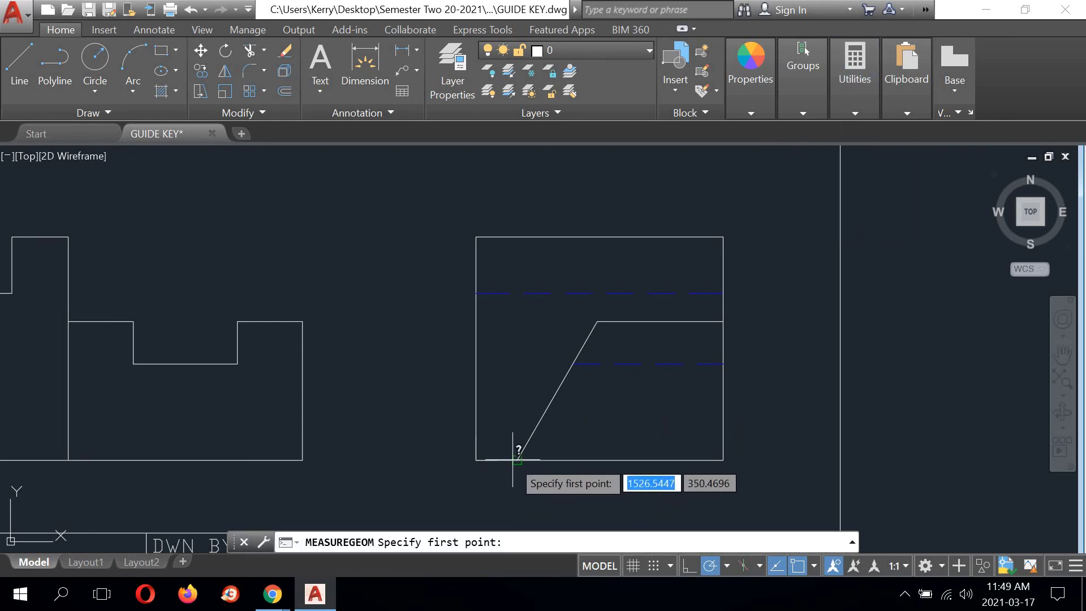
left_click(517, 459)
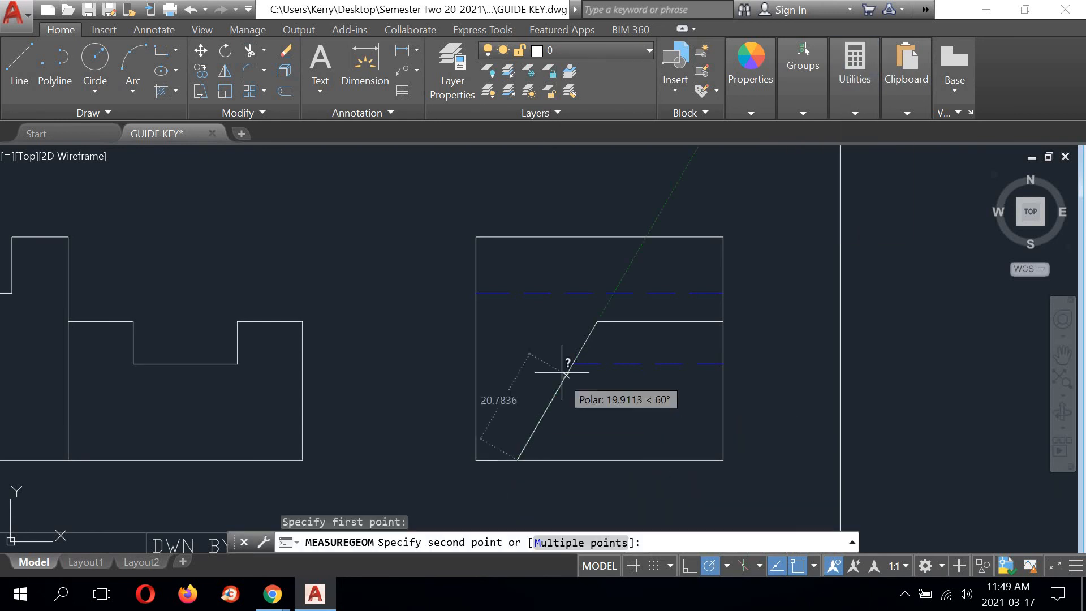
left_click(591, 321)
middle_click_drag(591, 321, 597, 261)
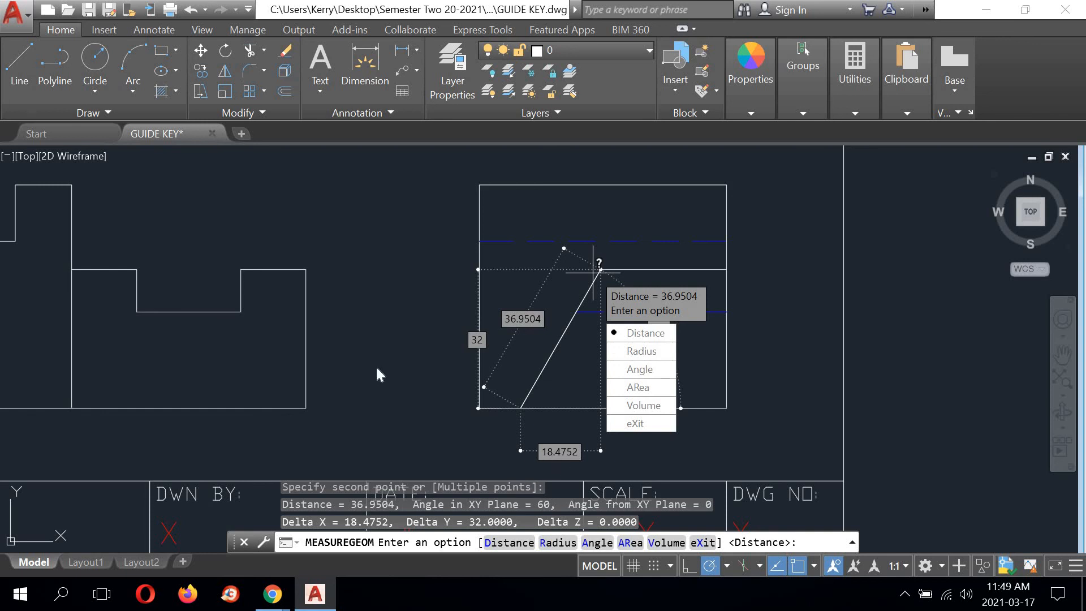
right_click(363, 358)
left_click(371, 402)
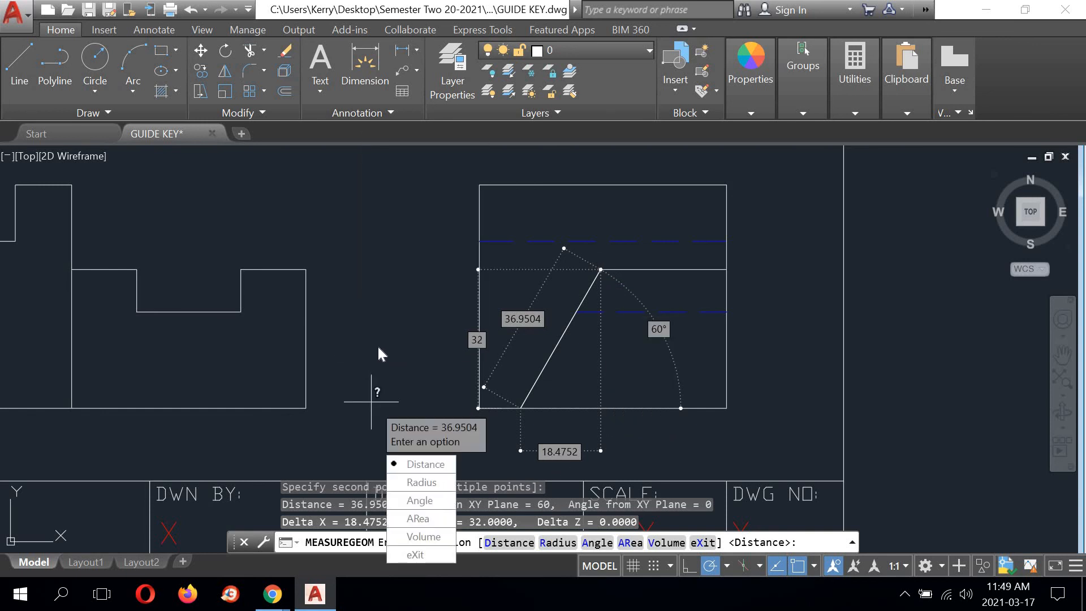
right_click(363, 359)
left_click(371, 160)
Step: Check the distance from the slope's upper edge to the lower block's front edge in the top view
middle_click_drag(366, 188, 483, 541)
scroll(390, 434, "up", 1)
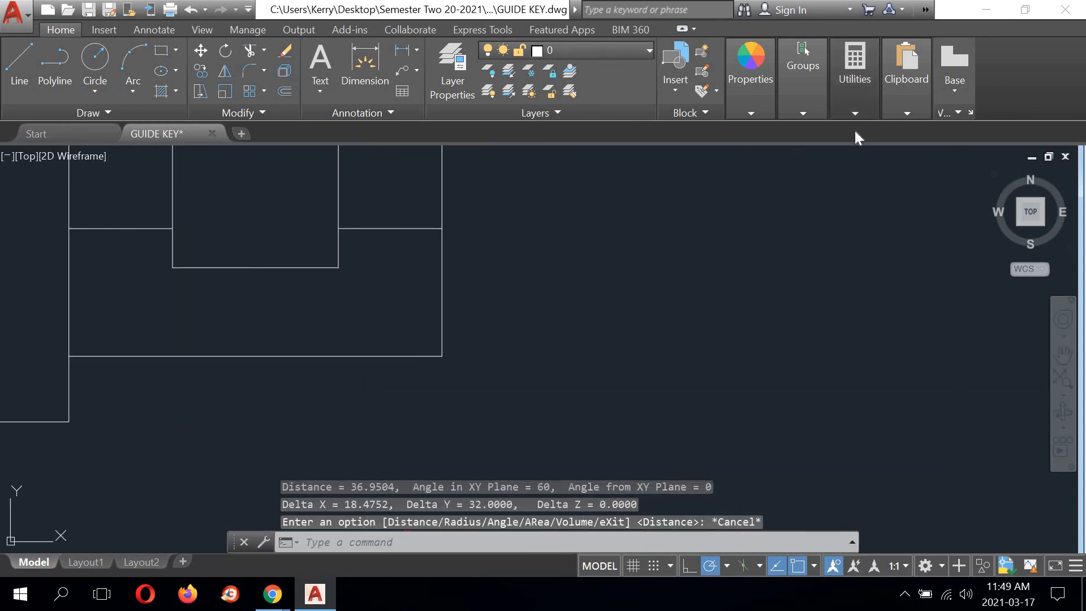
left_click(855, 85)
left_click(858, 169)
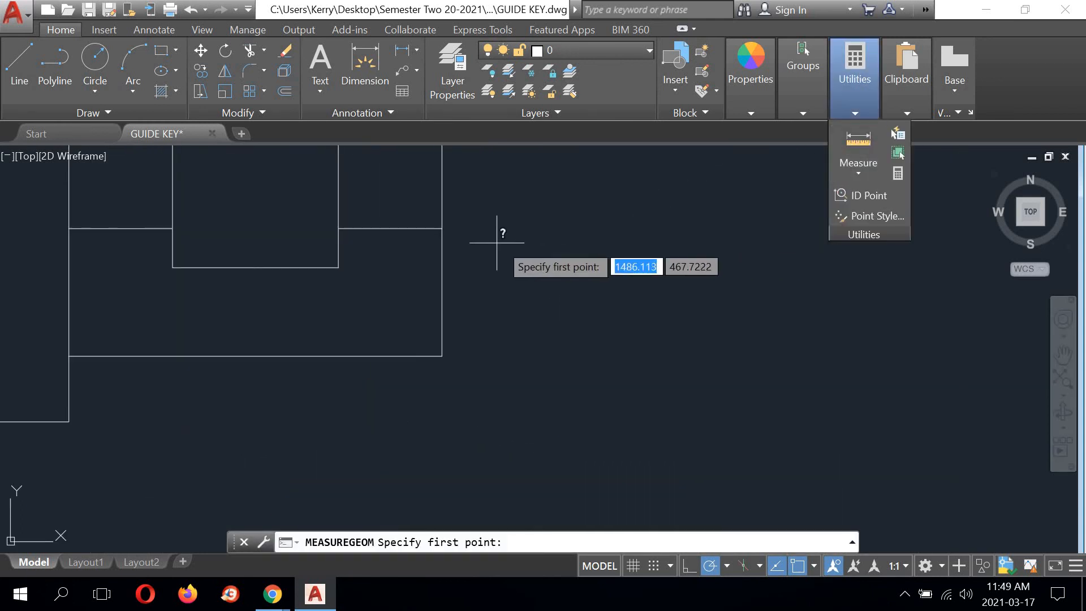
left_click(438, 229)
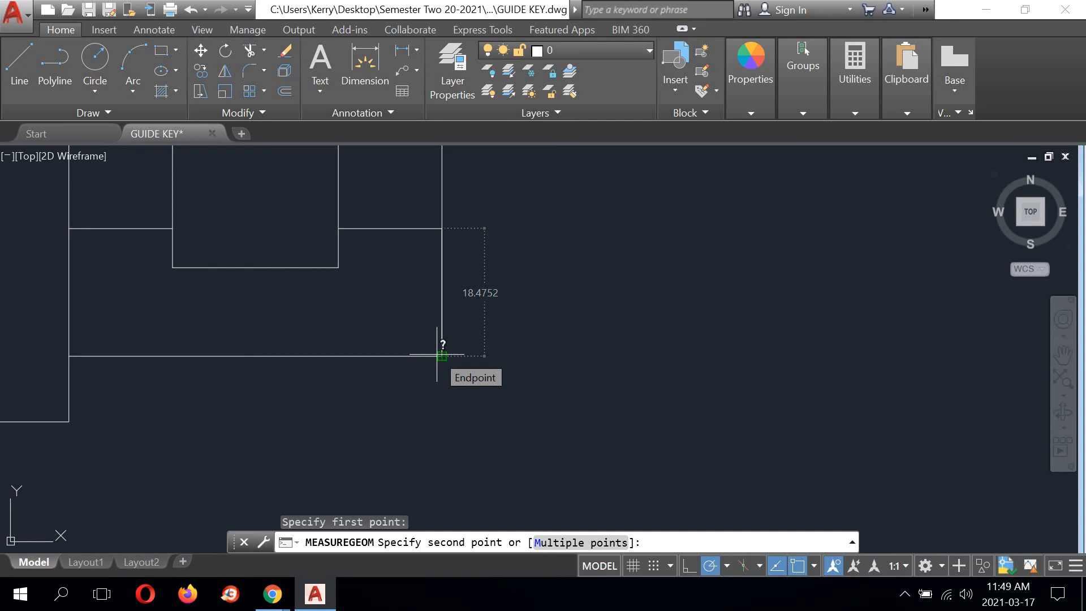
right_click(565, 321)
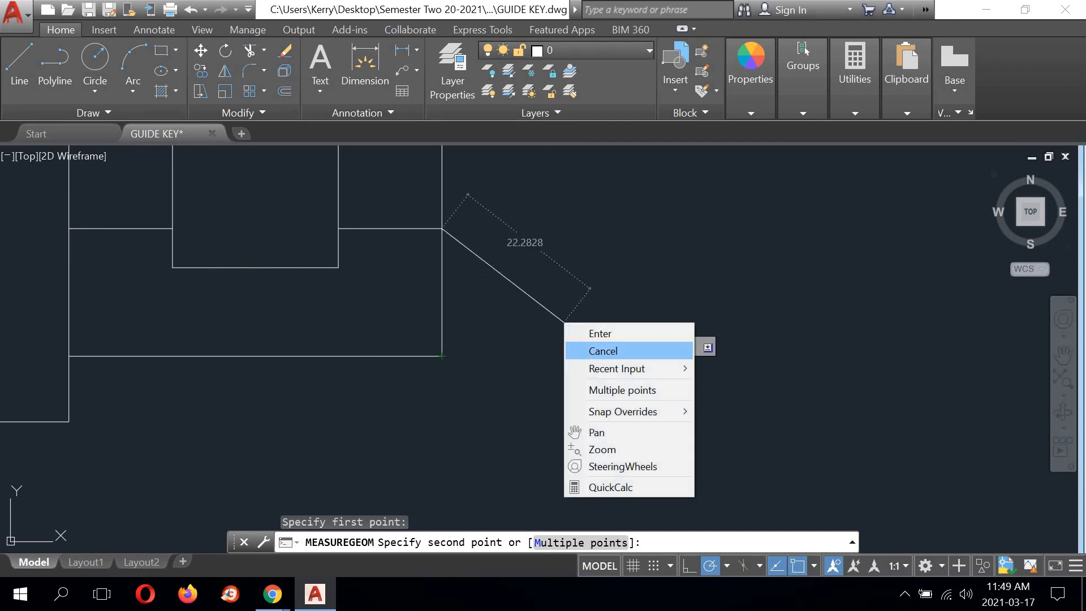
left_click(594, 348)
Step: Review the three finished views inside the border and save the Guide Key drawing
scroll(577, 336, "down", 5)
middle_click_drag(614, 375, 596, 292)
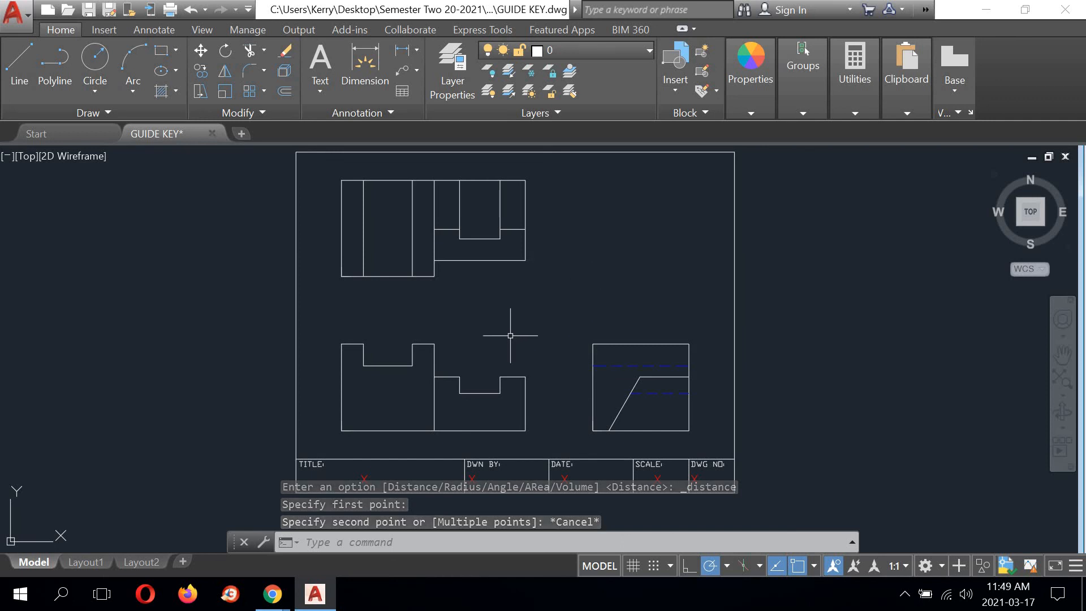
scroll(637, 373, "up", 2)
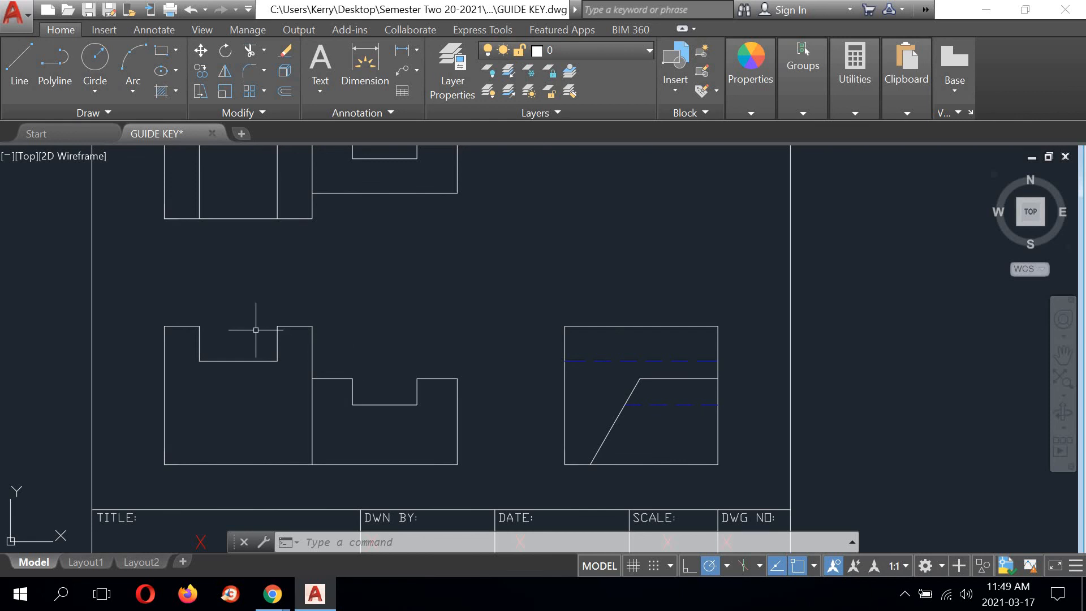
scroll(564, 351, "down", 2)
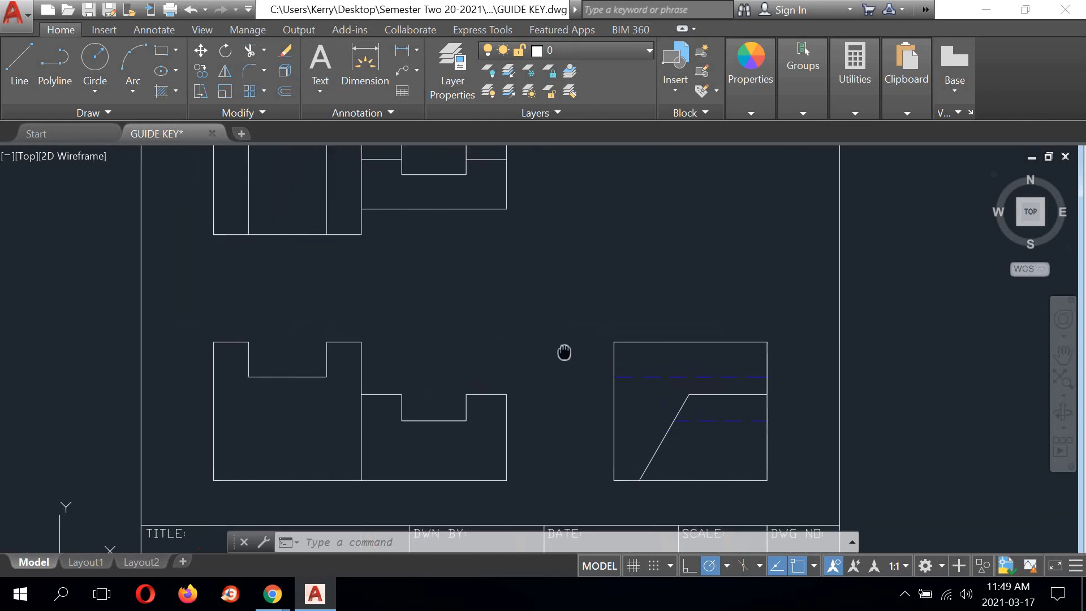
middle_click_drag(621, 352, 557, 345)
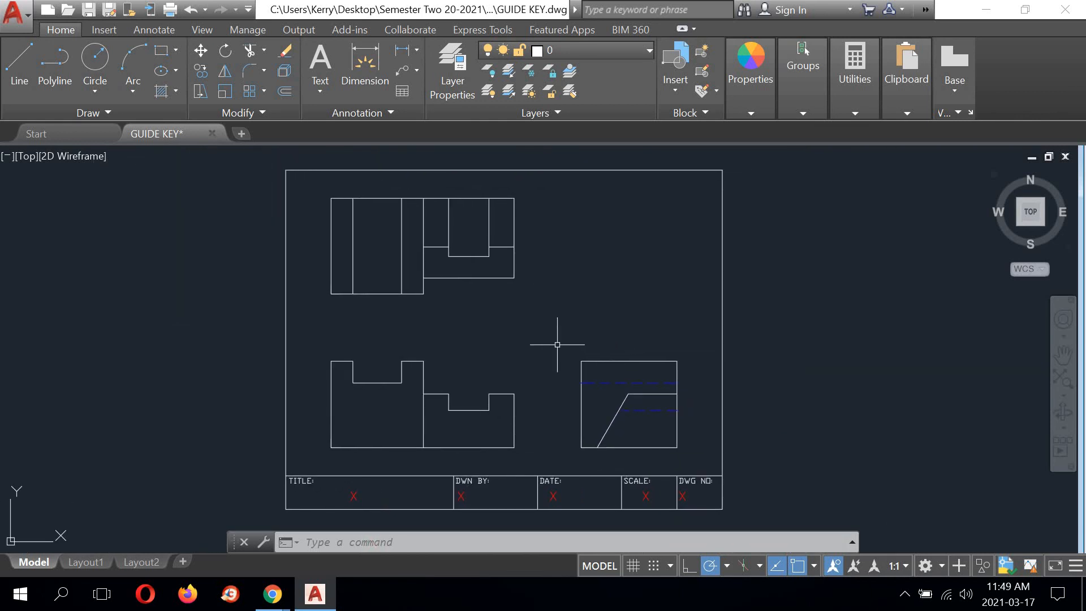
left_click(89, 10)
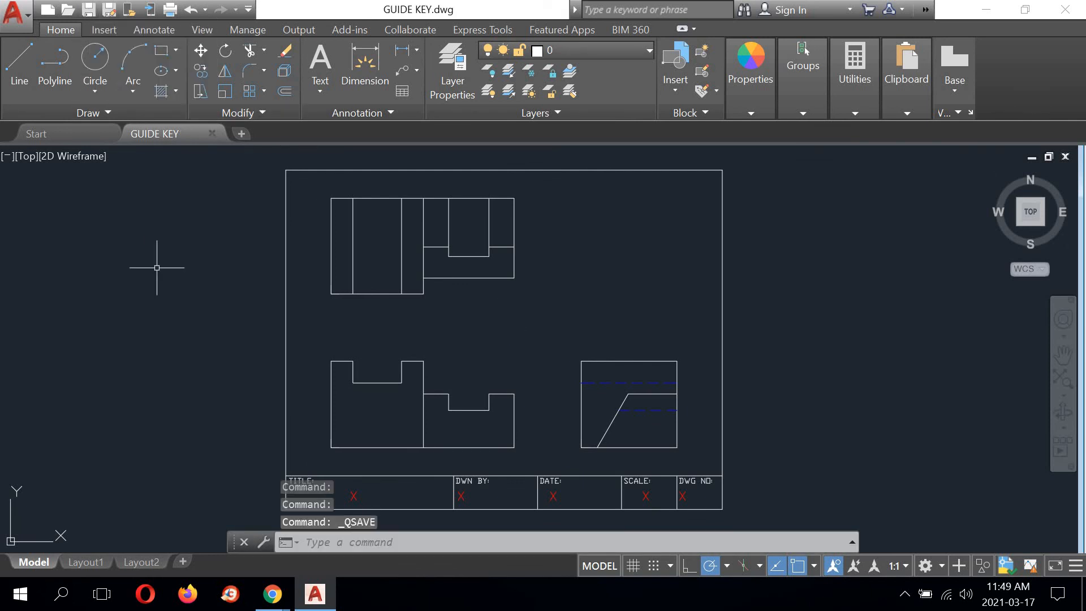